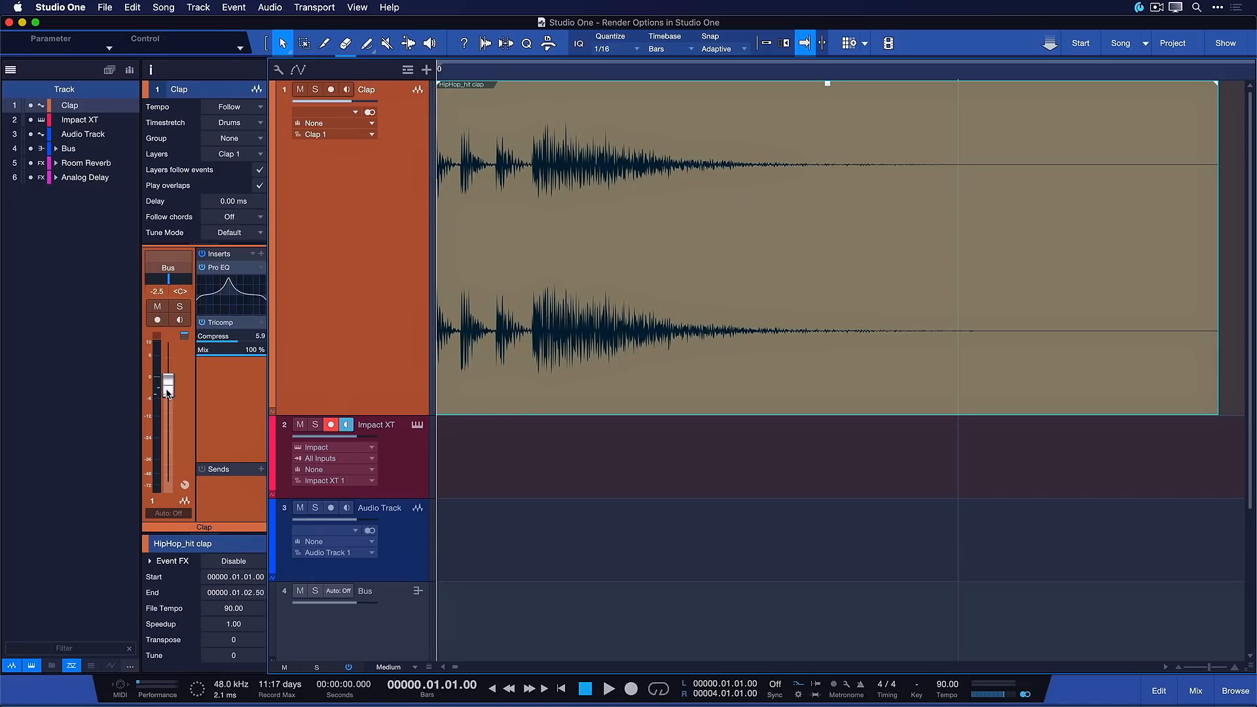
# - Lower the Clap channel volume to -∞ and move its Pro EQ low-frequency band to about 443 Hz
pyautogui.moveTo(168, 387); pyautogui.dragTo(168, 481)
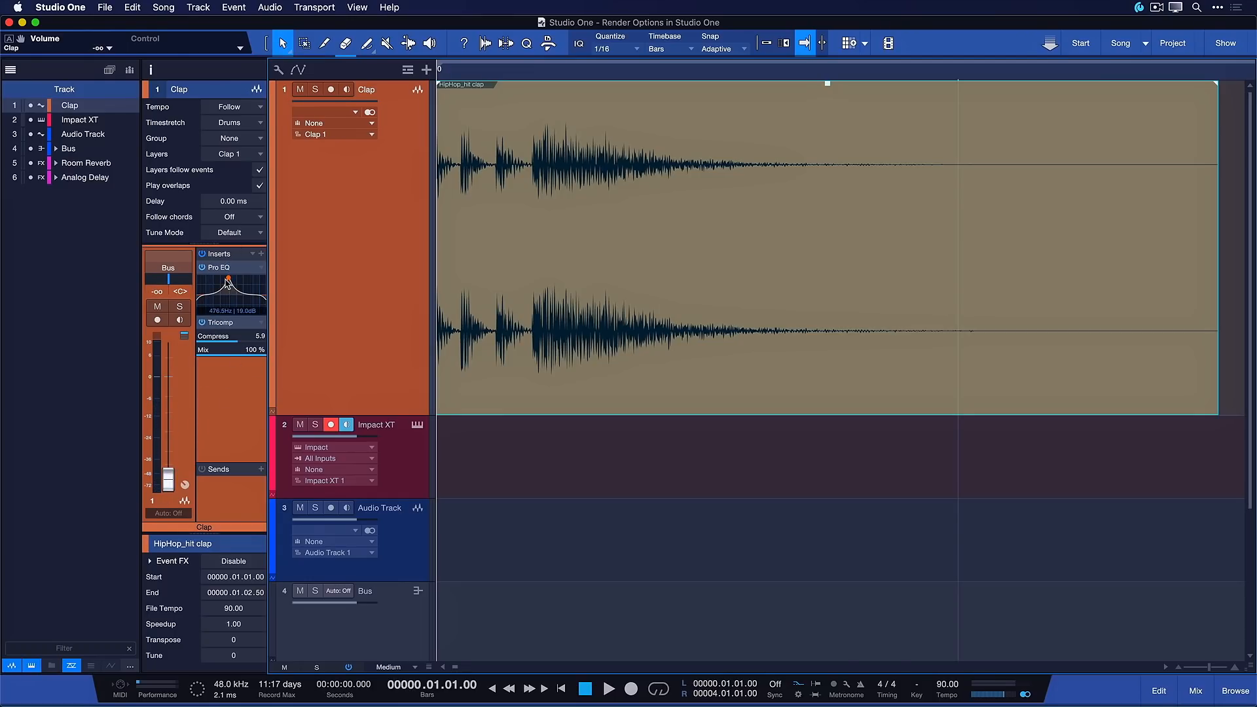
pyautogui.moveTo(228, 279)
pyautogui.mouseDown()
pyautogui.moveTo(239, 283)
pyautogui.moveTo(227, 284)
pyautogui.mouseUp()
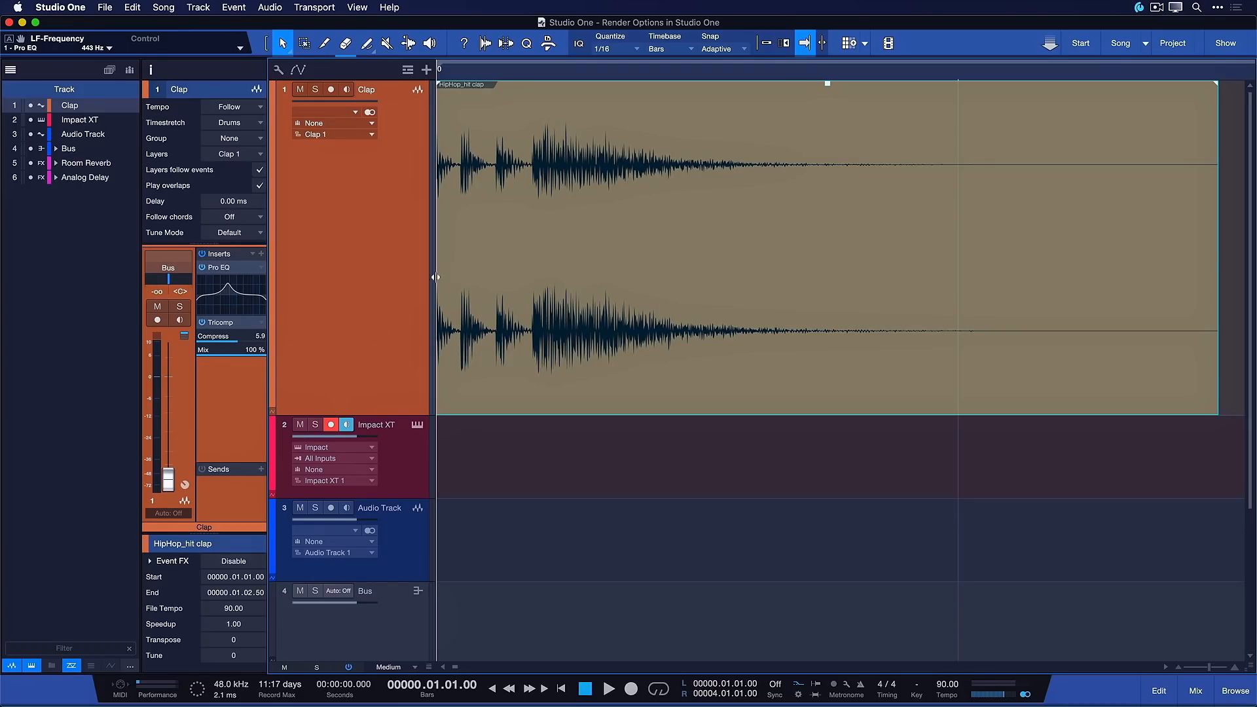
# - Try a reduced event volume with a fade-in and a fade-out on the clap event, and undo these changes
pyautogui.press('w')
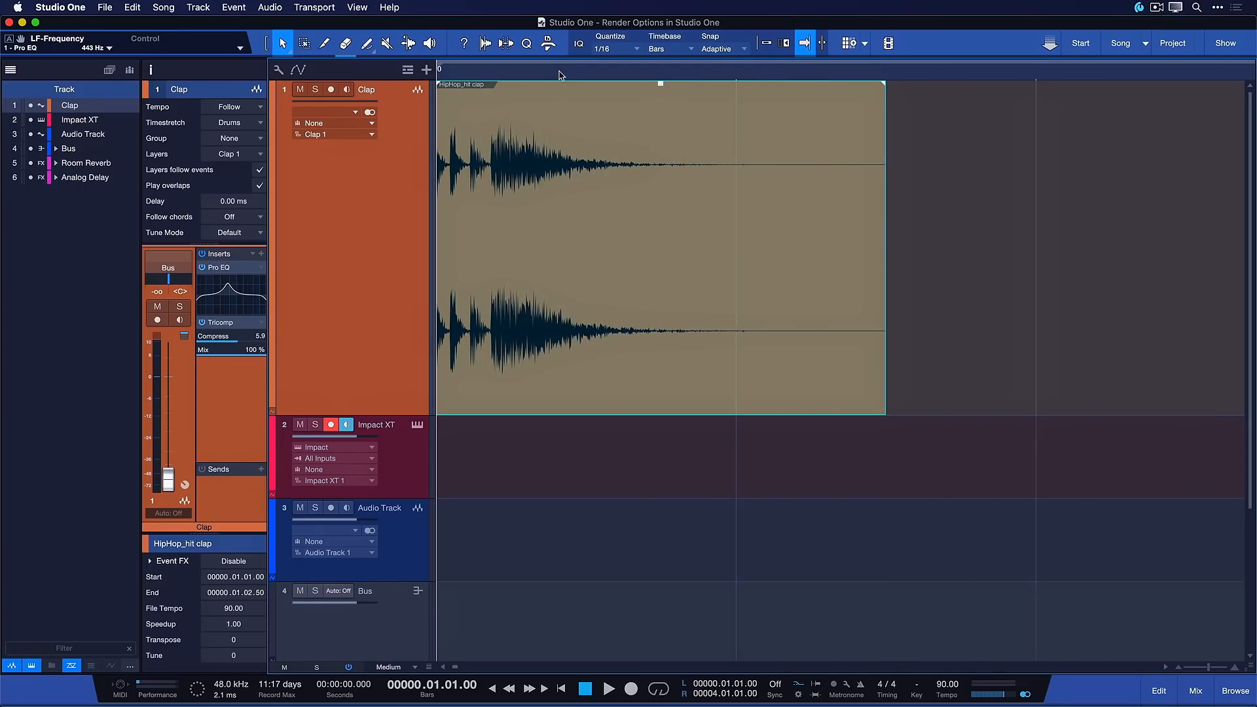
pyautogui.moveTo(661, 84); pyautogui.dragTo(661, 162)
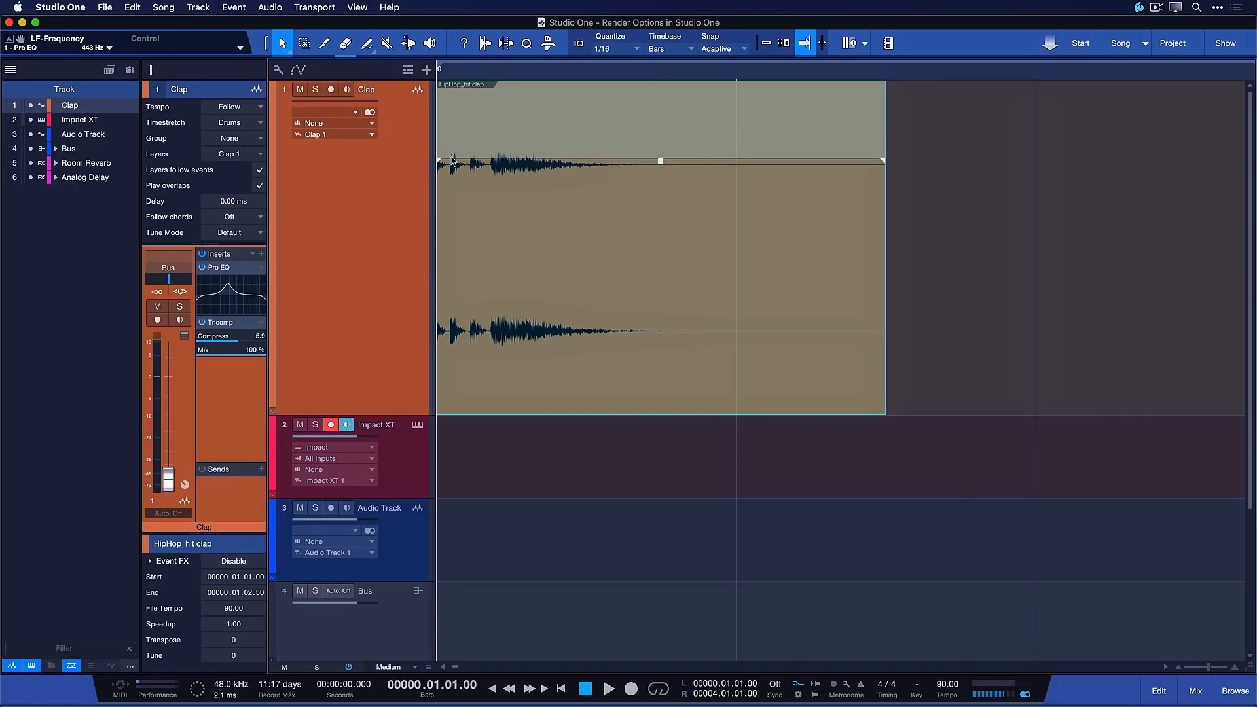
pyautogui.moveTo(441, 163); pyautogui.dragTo(558, 164)
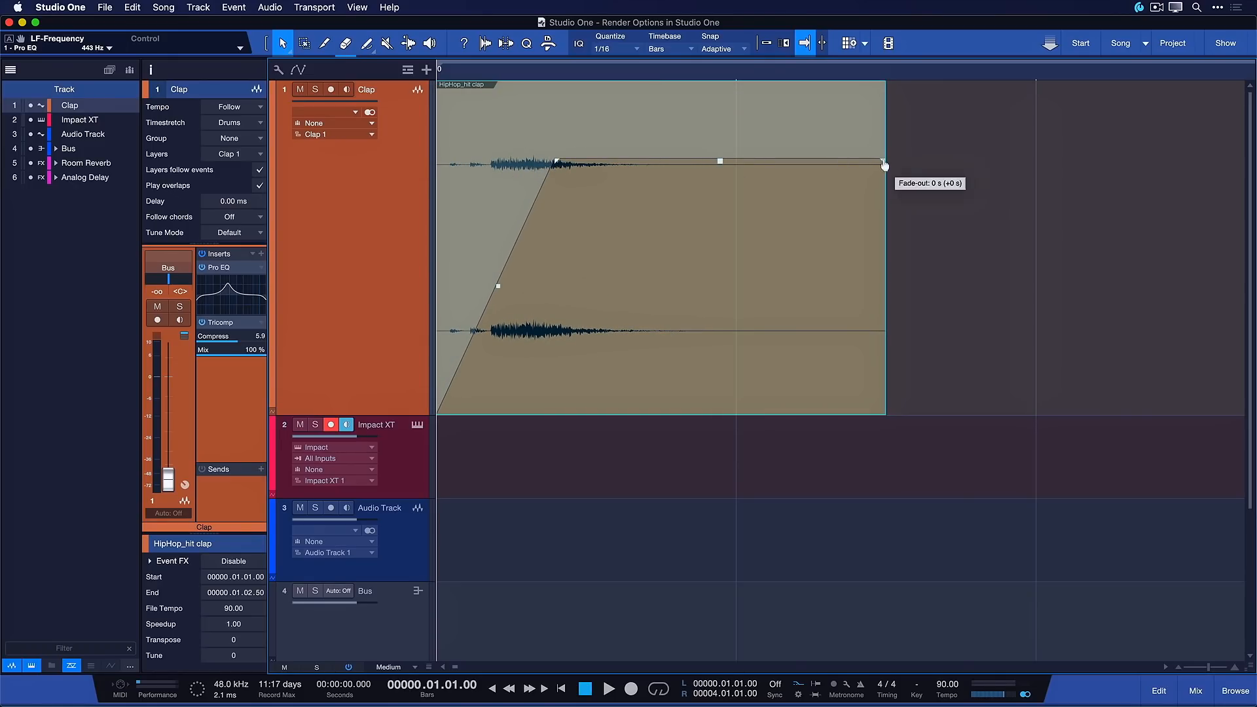
pyautogui.moveTo(882, 162); pyautogui.dragTo(706, 169)
pyautogui.press('super+z')
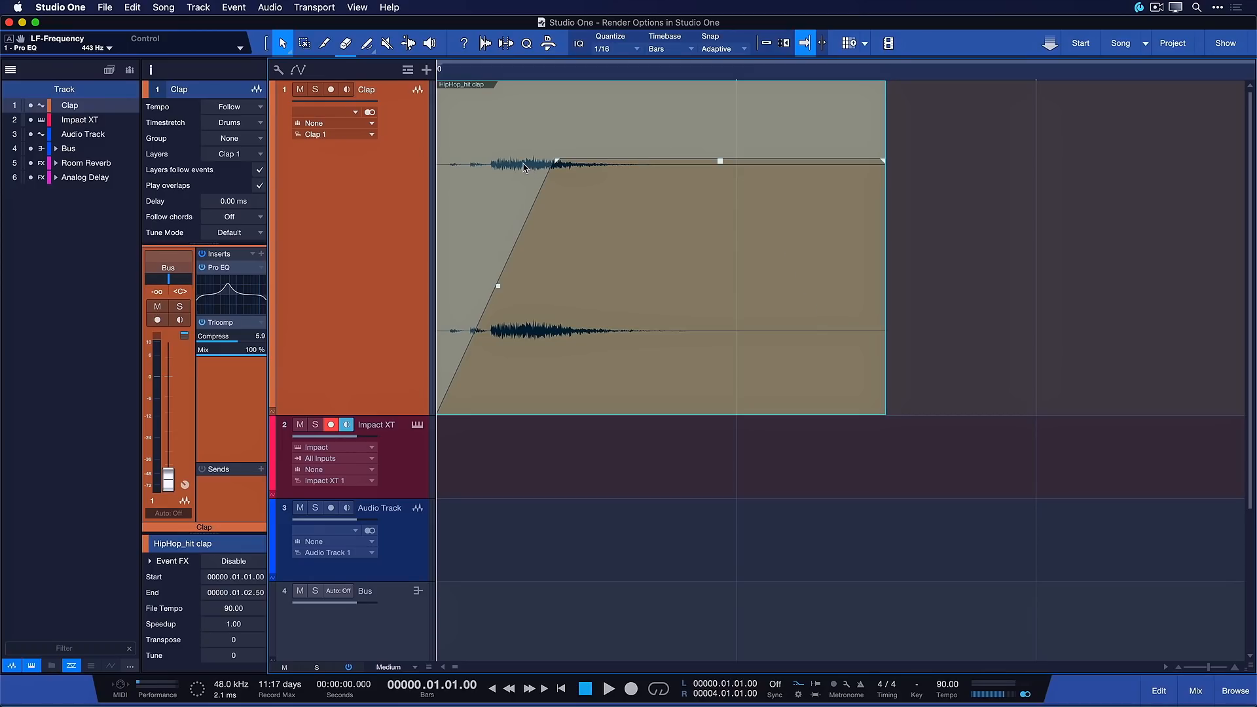
pyautogui.press('super+z')
pyautogui.press('super+z')
# - Try a gain envelope with a downward ramp on the clap event, and undo the envelope points
pyautogui.rightClick(510, 182)
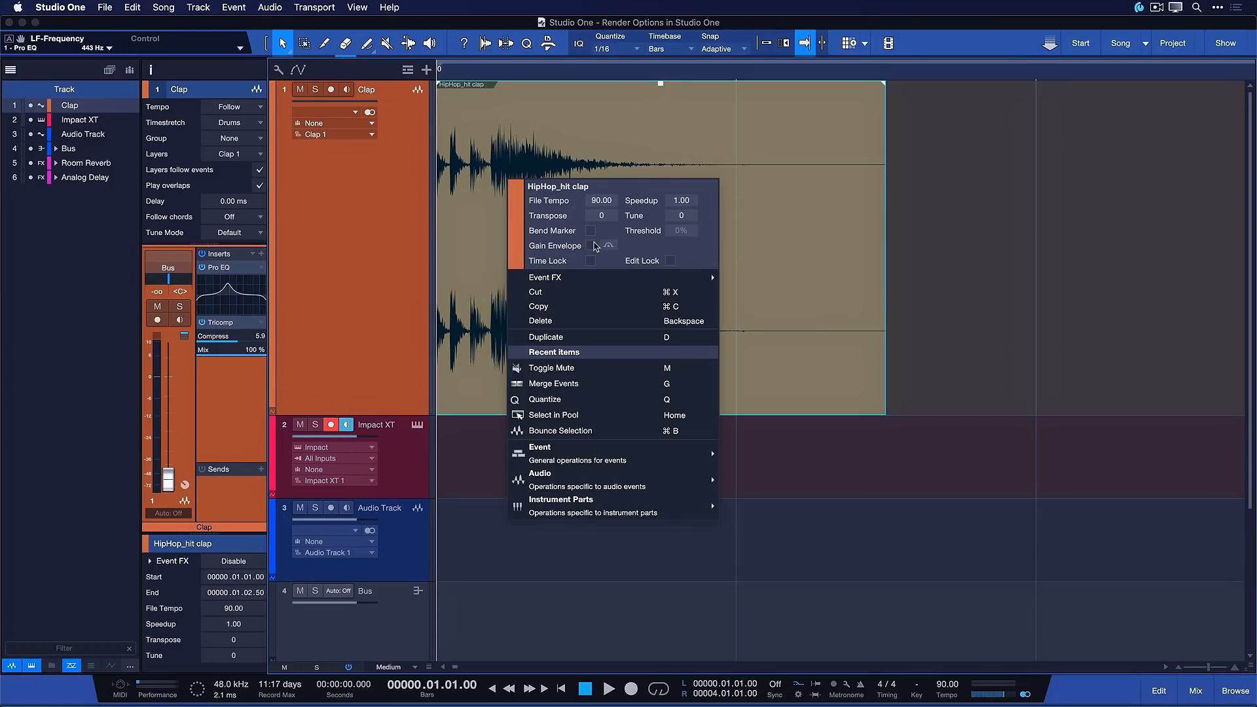
pyautogui.click(461, 237)
pyautogui.click(492, 248)
pyautogui.moveTo(507, 248)
pyautogui.mouseDown()
pyautogui.moveTo(509, 279)
pyautogui.moveTo(547, 249)
pyautogui.mouseUp()
pyautogui.press('super+z')
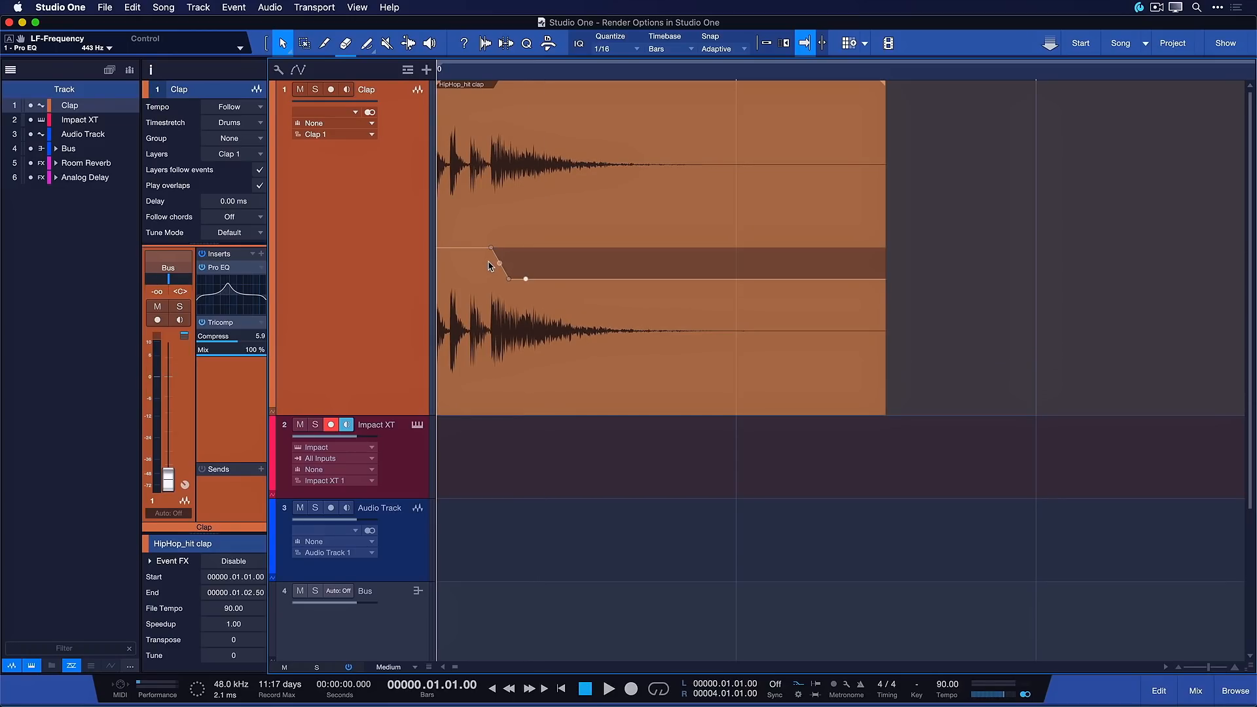
pyautogui.press('super+z')
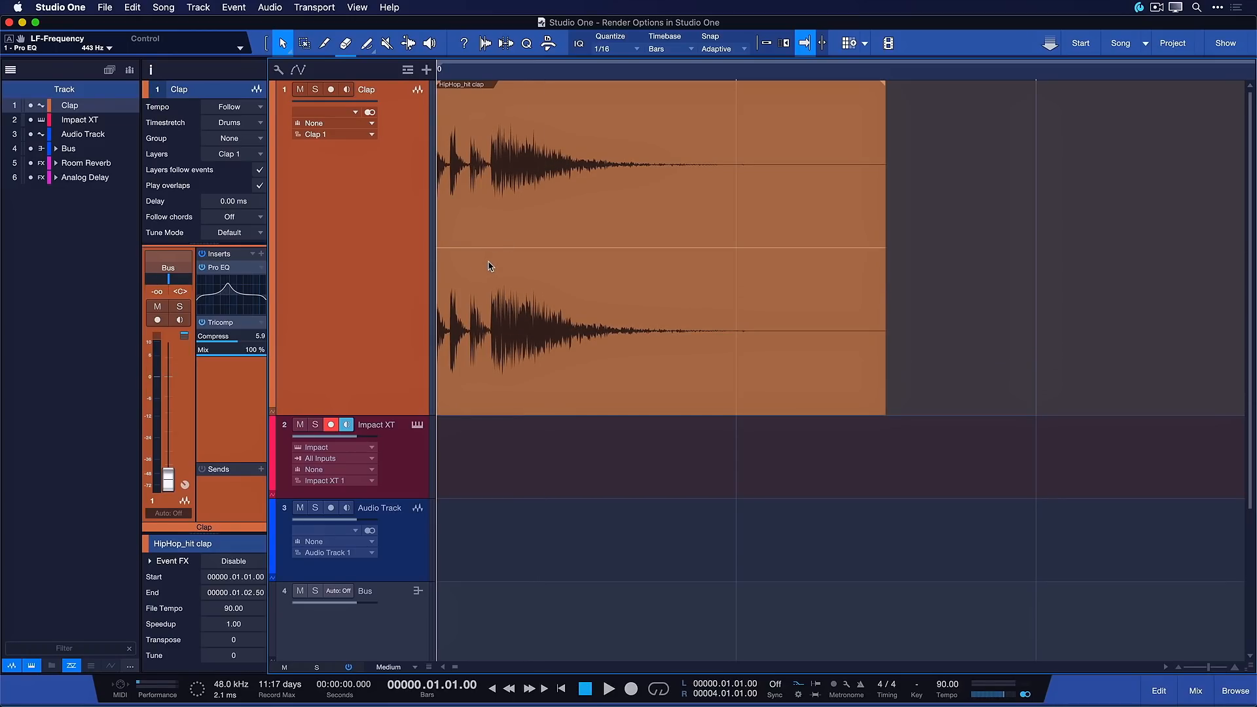
# - Reset the Clap channel volume to 0 dB and leave the clap event's gain envelope switched off
pyautogui.keyDown('super'); pyautogui.click(166, 484); pyautogui.keyUp('super')
pyautogui.rightClick(623, 265)
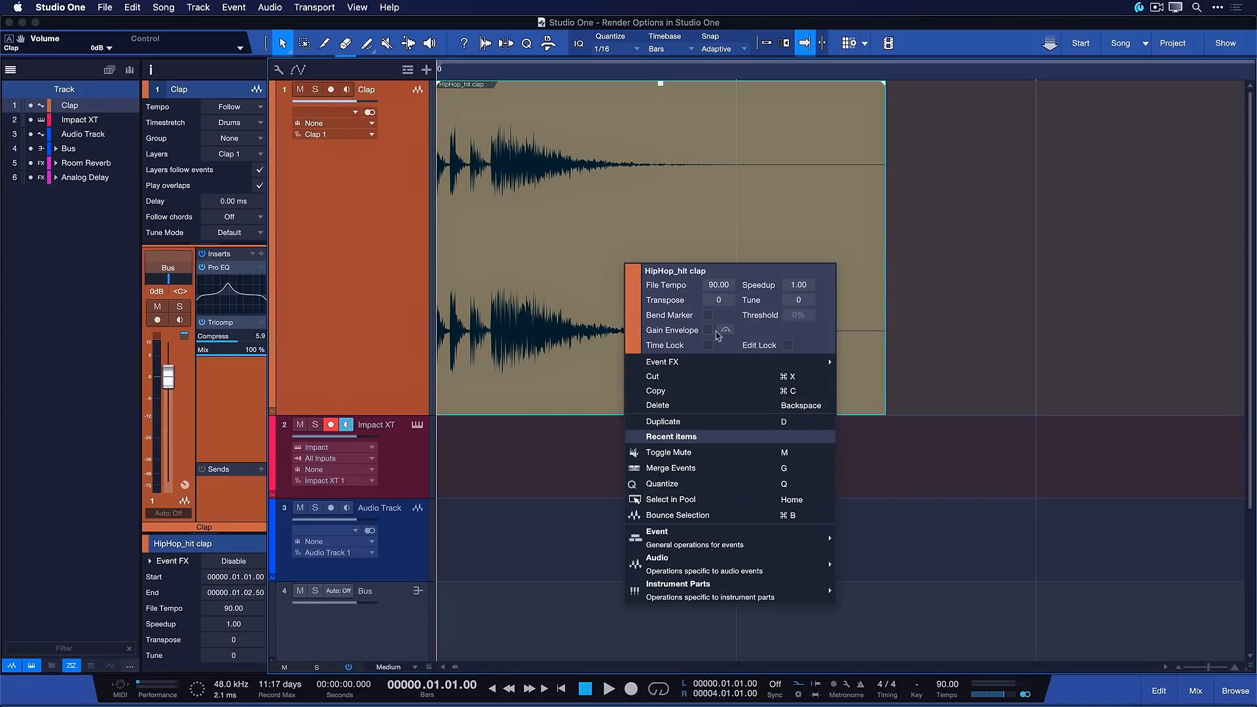
pyautogui.click(989, 295)
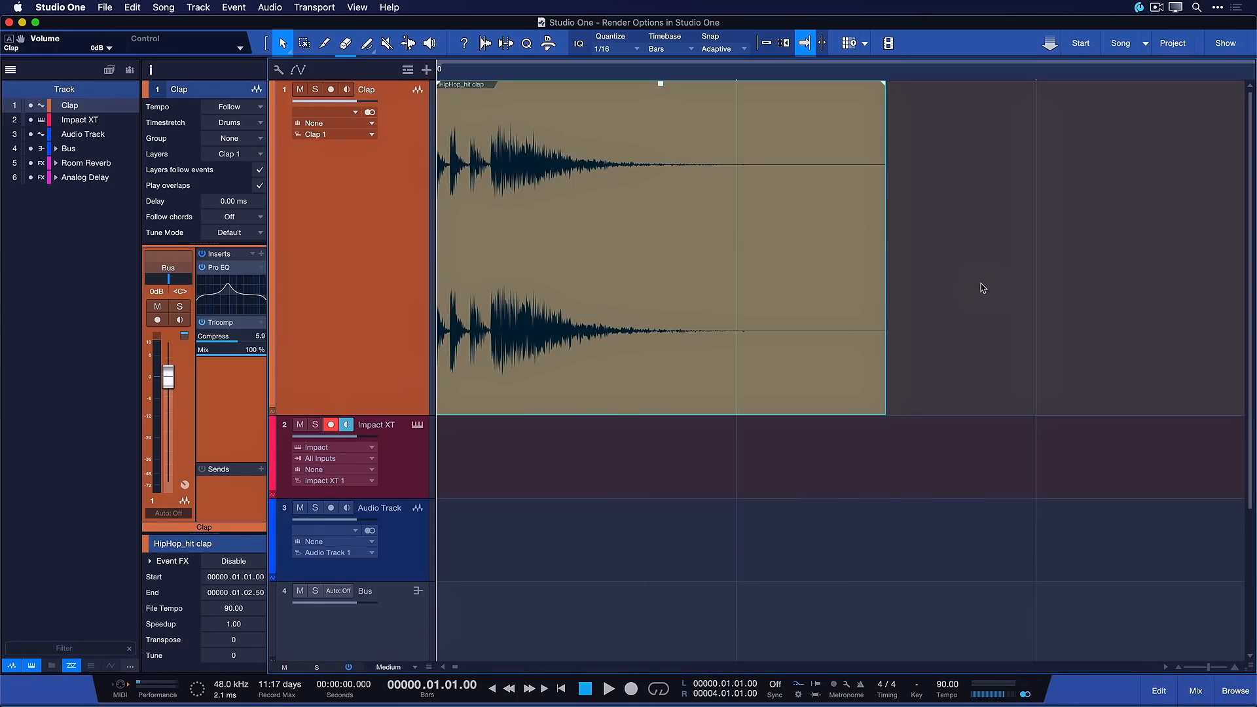
# - Show the effects browser and try to add Room Reverb to the clap event as an event effect
pyautogui.scroll(-2, 511, 76)
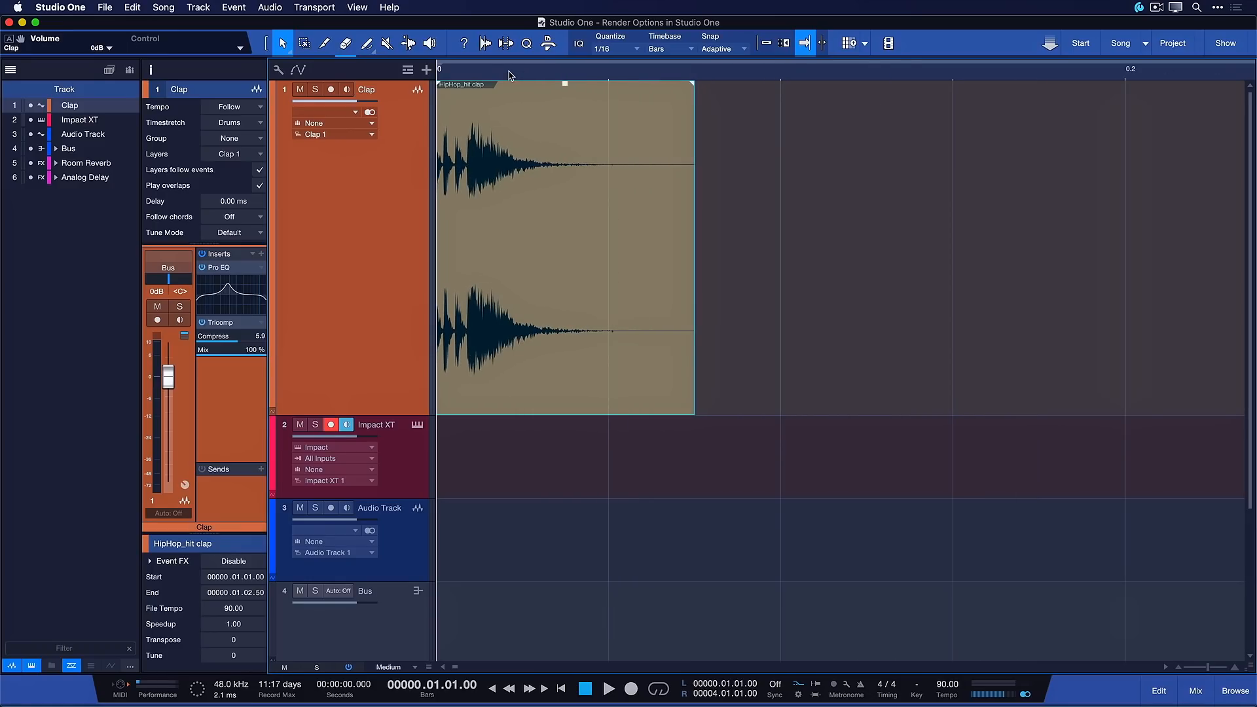
pyautogui.scroll(-1, 511, 76)
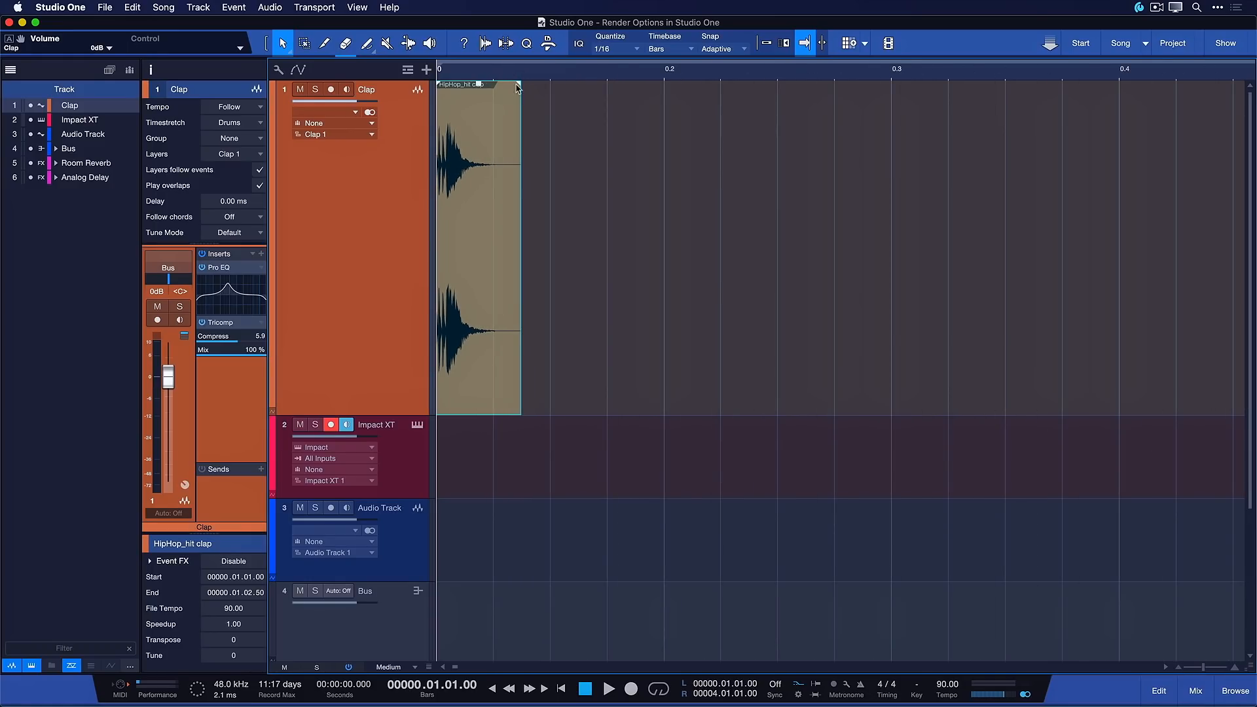
pyautogui.click(1232, 696)
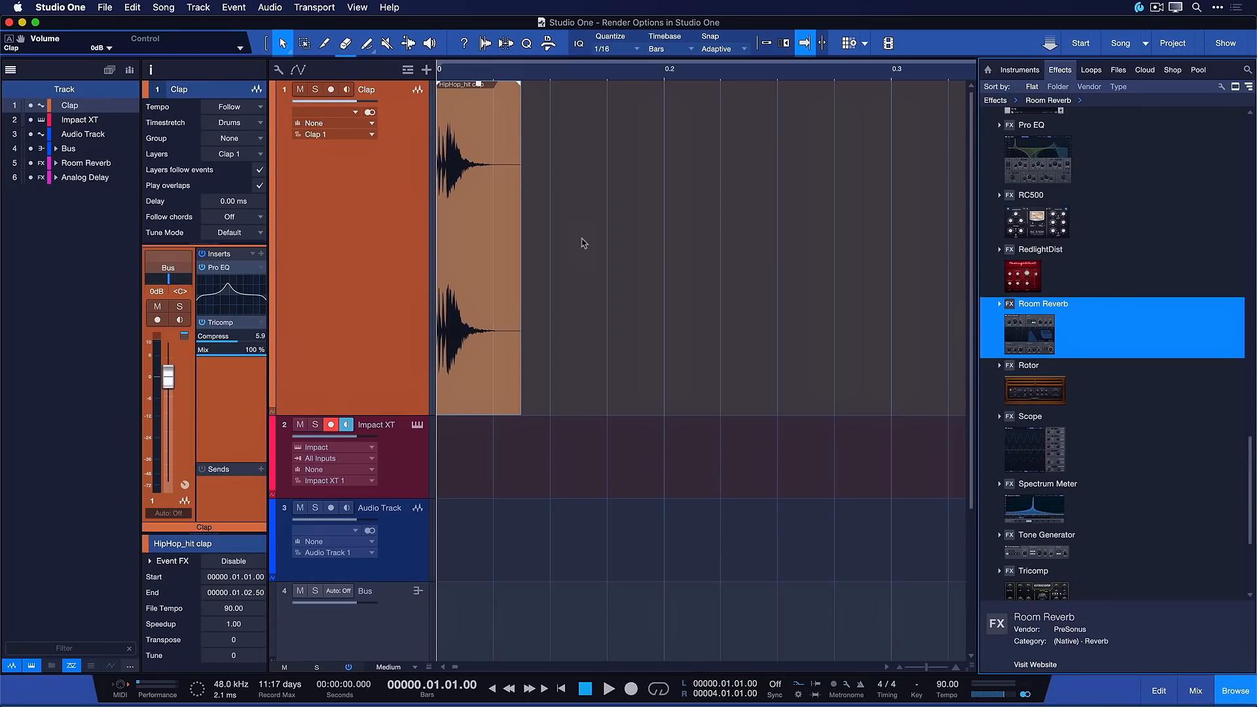
pyautogui.moveTo(1041, 308); pyautogui.dragTo(490, 271)
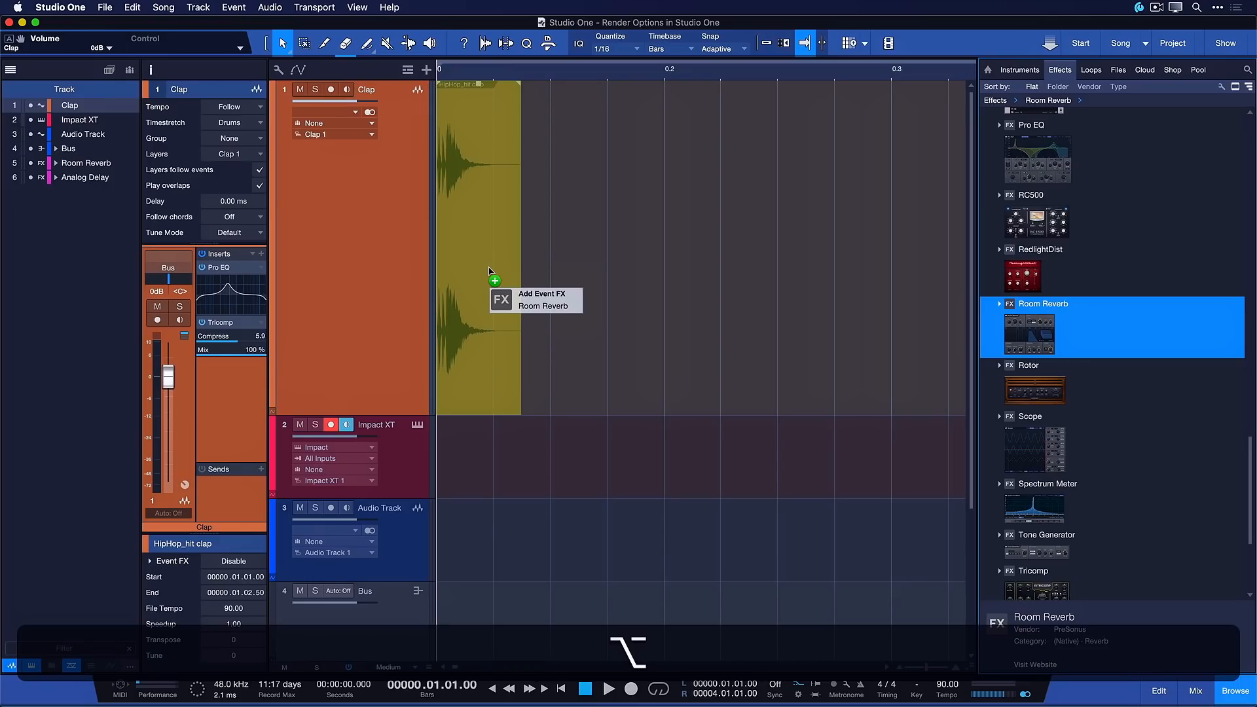
# - Place a copy of the clap event at position 0.2 on the Clap track and enable snapping
pyautogui.moveTo(490, 270); pyautogui.dragTo(695, 308)
pyautogui.click(760, 48)
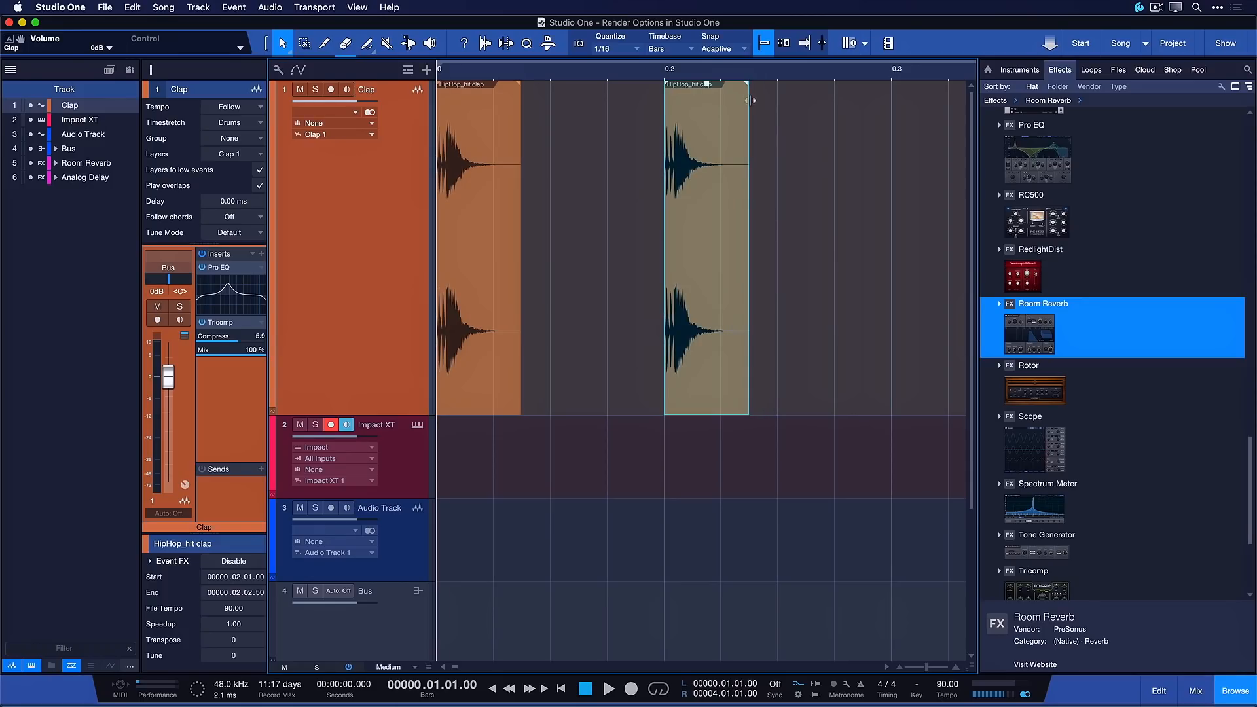
pyautogui.click(837, 260)
# - Add Room Reverb as an event effect to the copied clap event, play both claps and close the effect window
pyautogui.moveTo(1100, 326); pyautogui.dragTo(720, 288)
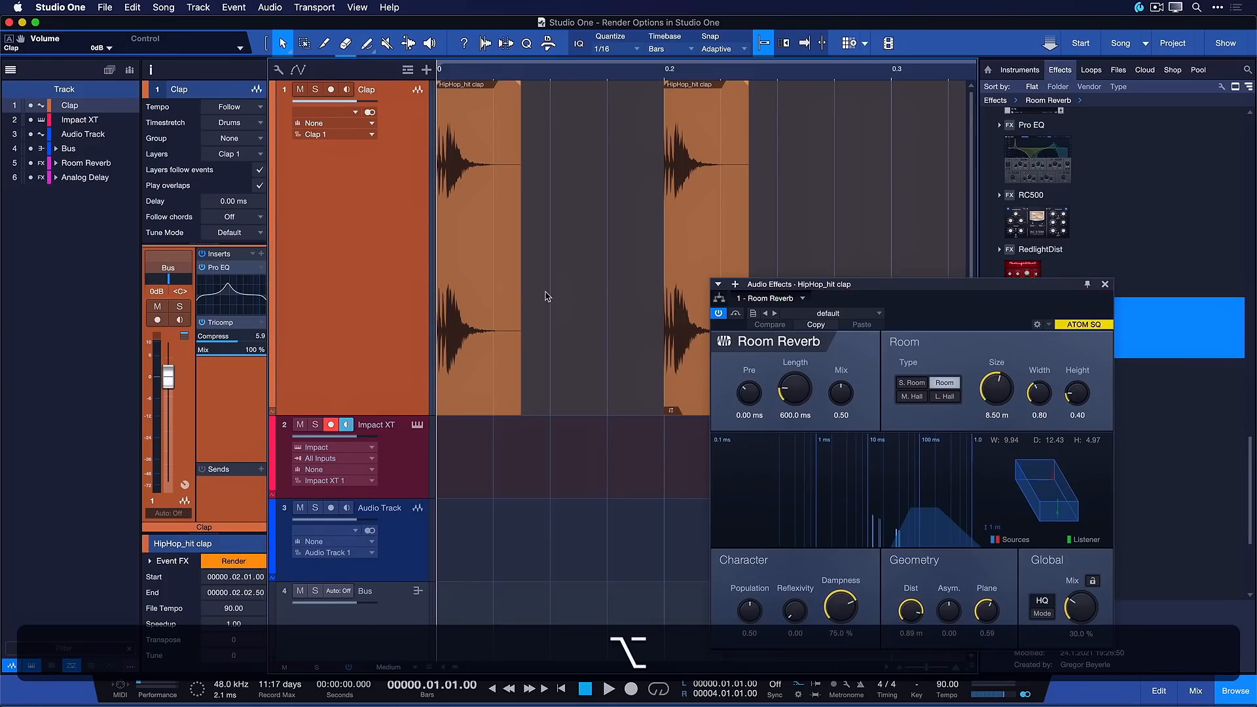
pyautogui.click(499, 308)
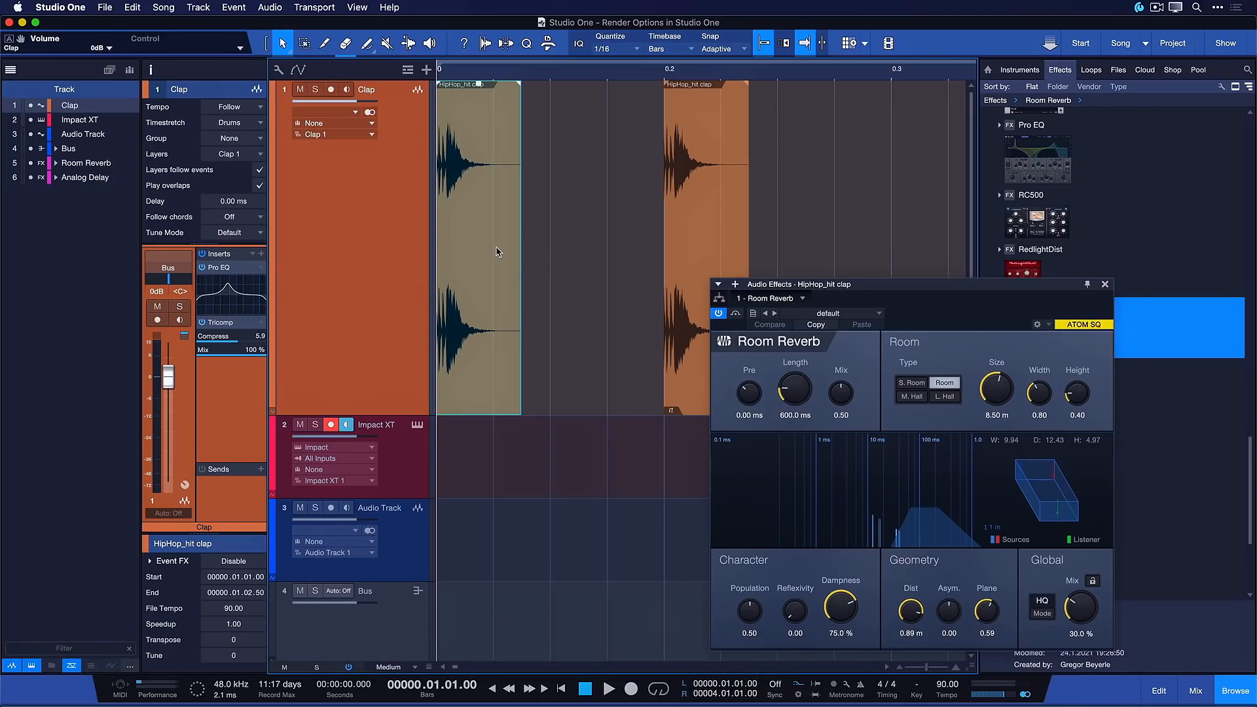
pyautogui.press('space')
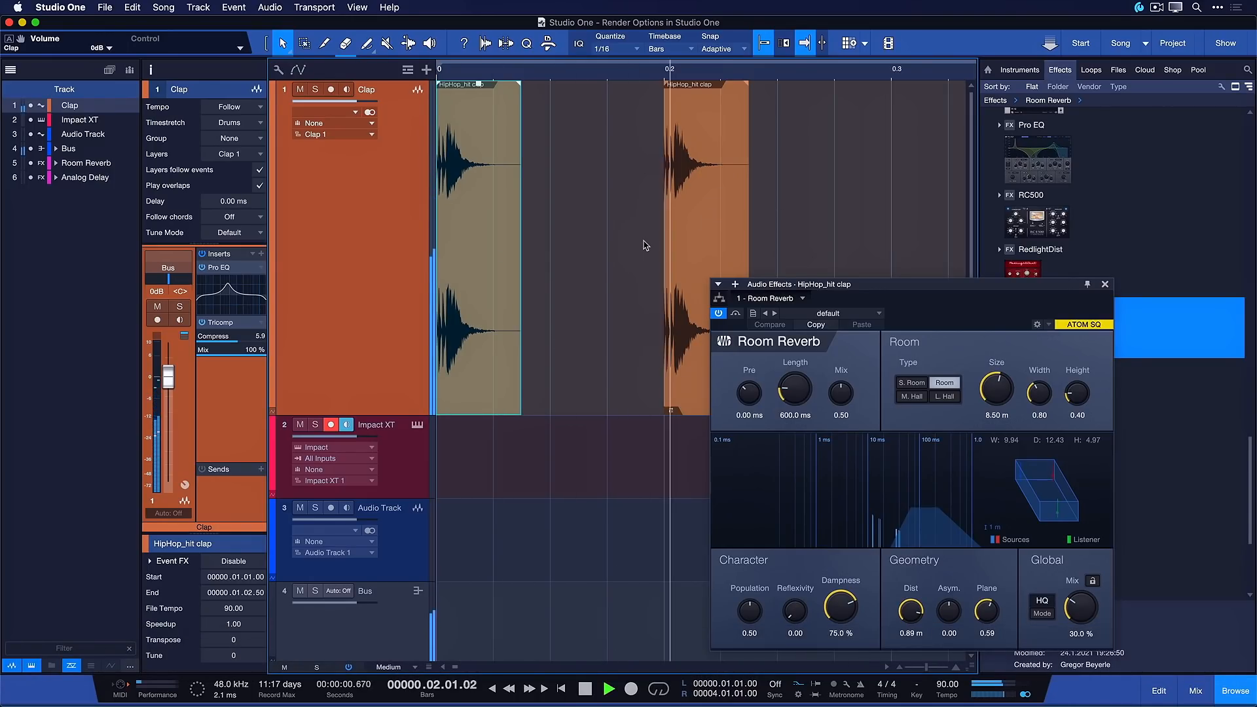
pyautogui.press('space')
pyautogui.click(1105, 284)
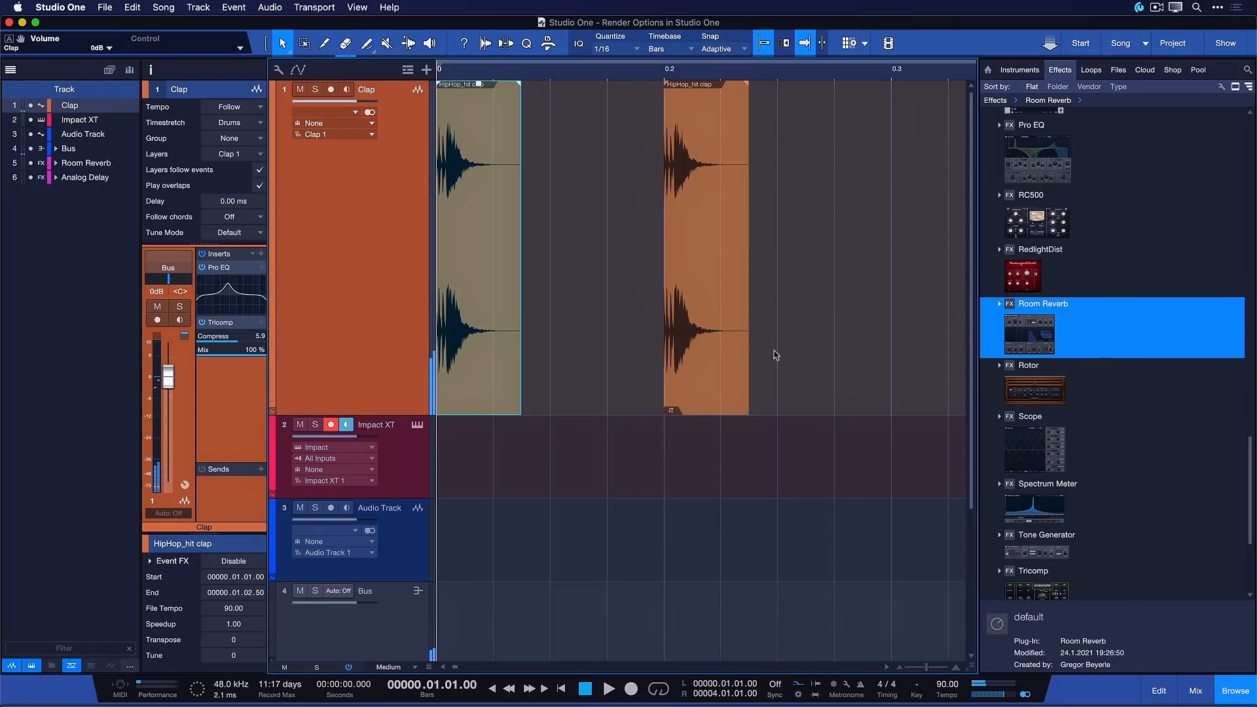
# - Locate the copied clap event with the reverb and remove it from the Clap track
pyautogui.click(714, 360)
pyautogui.press('l')
pyautogui.press('e')
pyautogui.press('e')
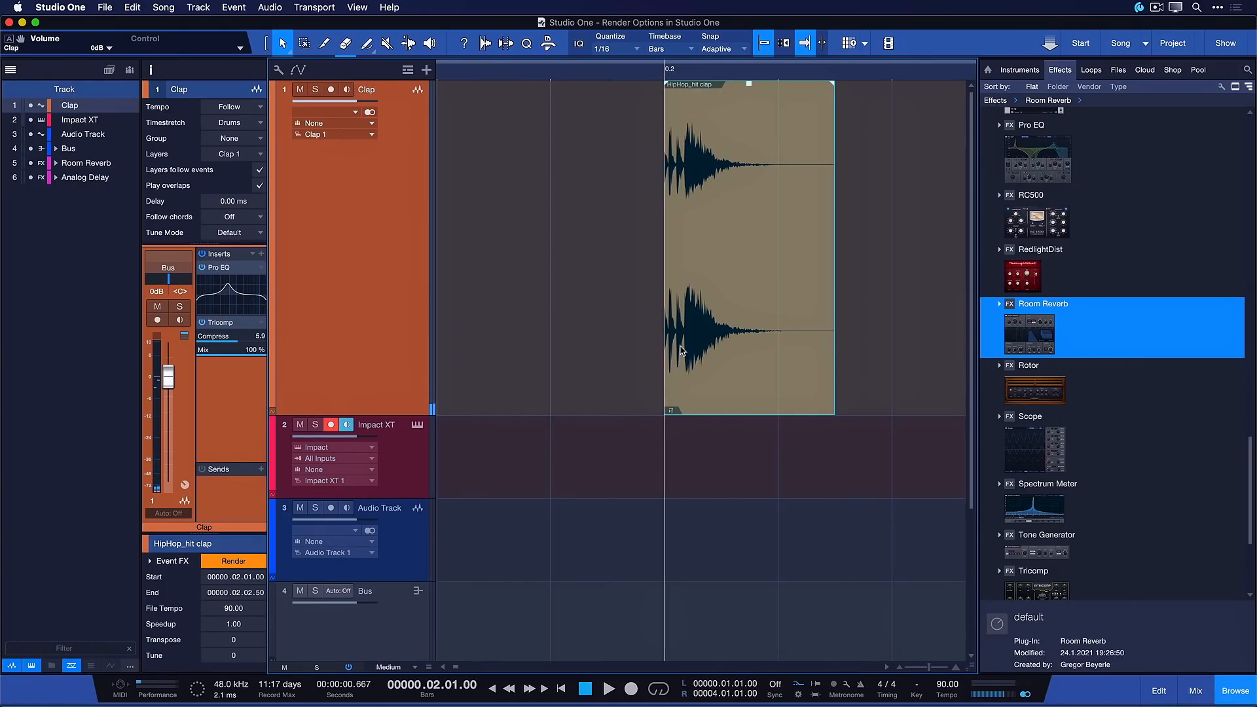
pyautogui.press('w')
pyautogui.moveTo(601, 339); pyautogui.dragTo(890, 357)
pyautogui.moveTo(860, 343); pyautogui.dragTo(518, 326)
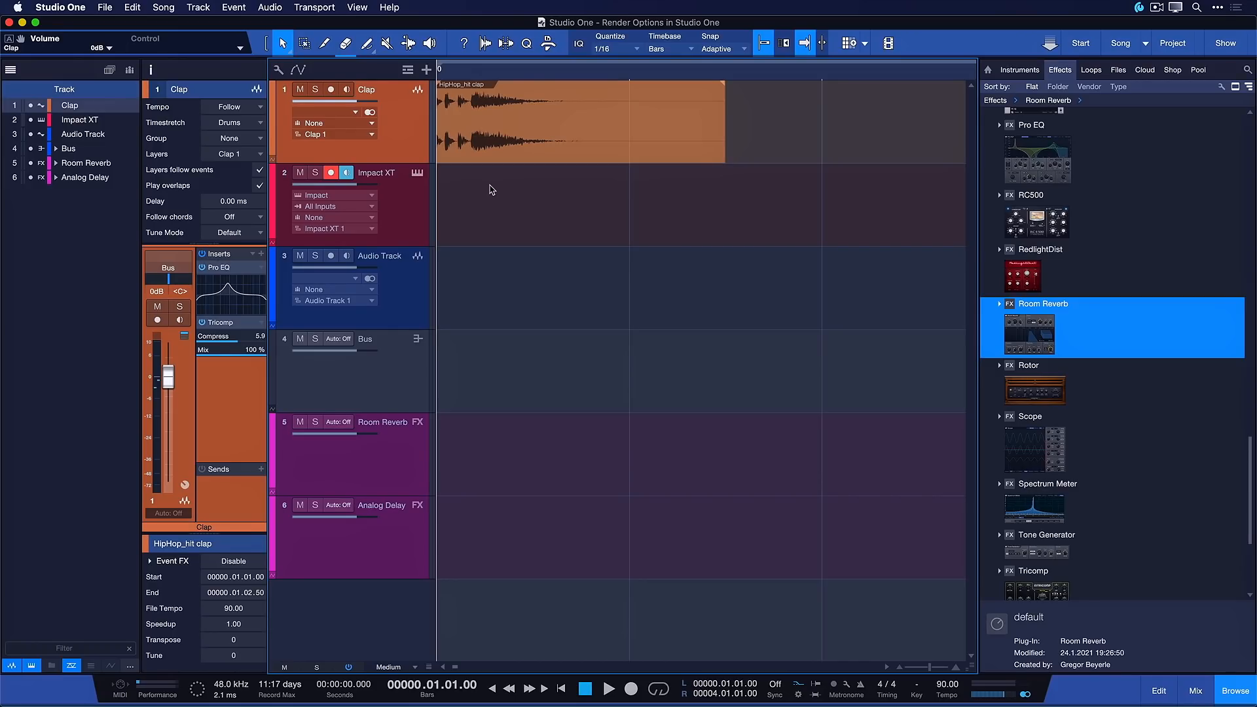
# - Look up Bounce Selection among the general event operations for the clap event
pyautogui.rightClick(508, 145)
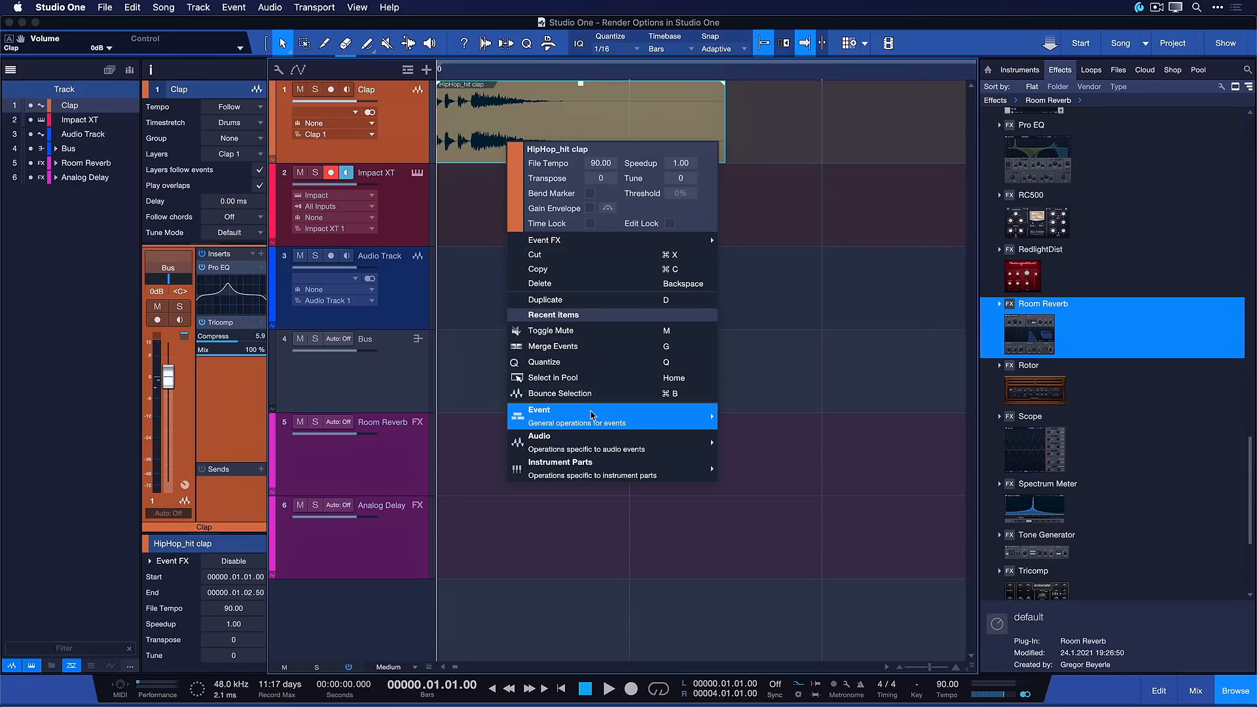
pyautogui.moveTo(595, 416)
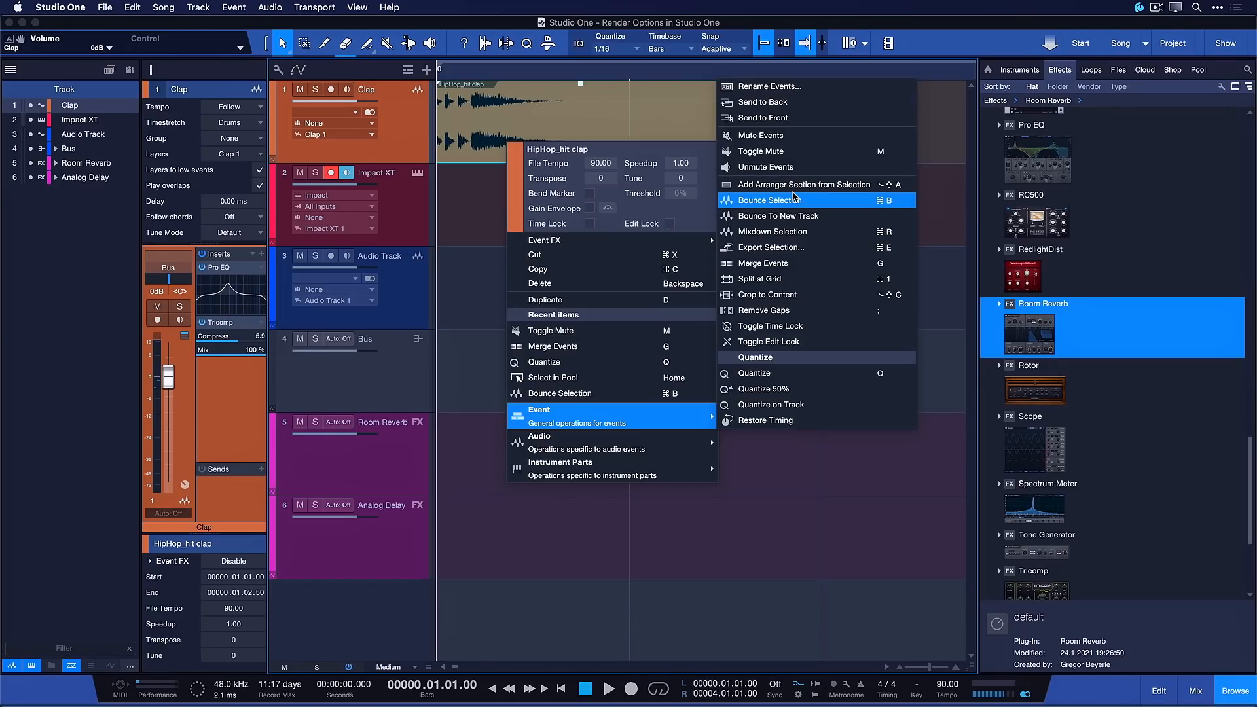
pyautogui.click(476, 146)
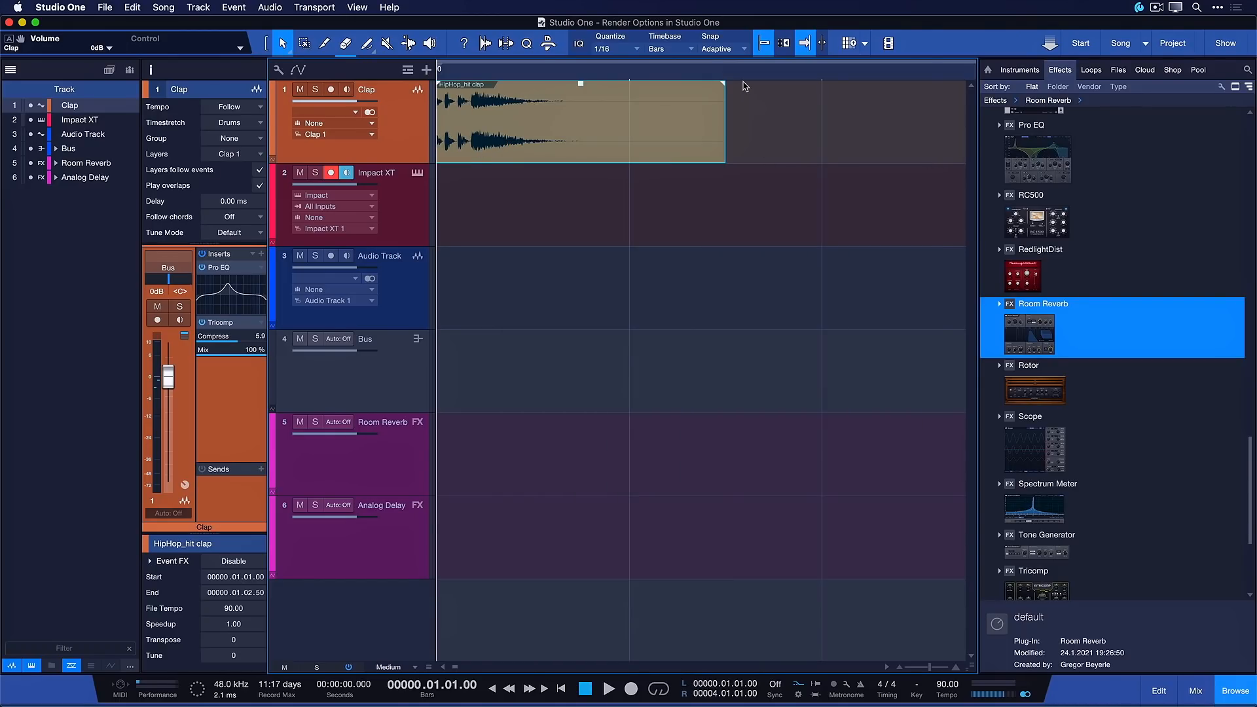
# - Bounce the clap event with snapping enabled and undo the bounce
pyautogui.scroll(-4, 742, 77)
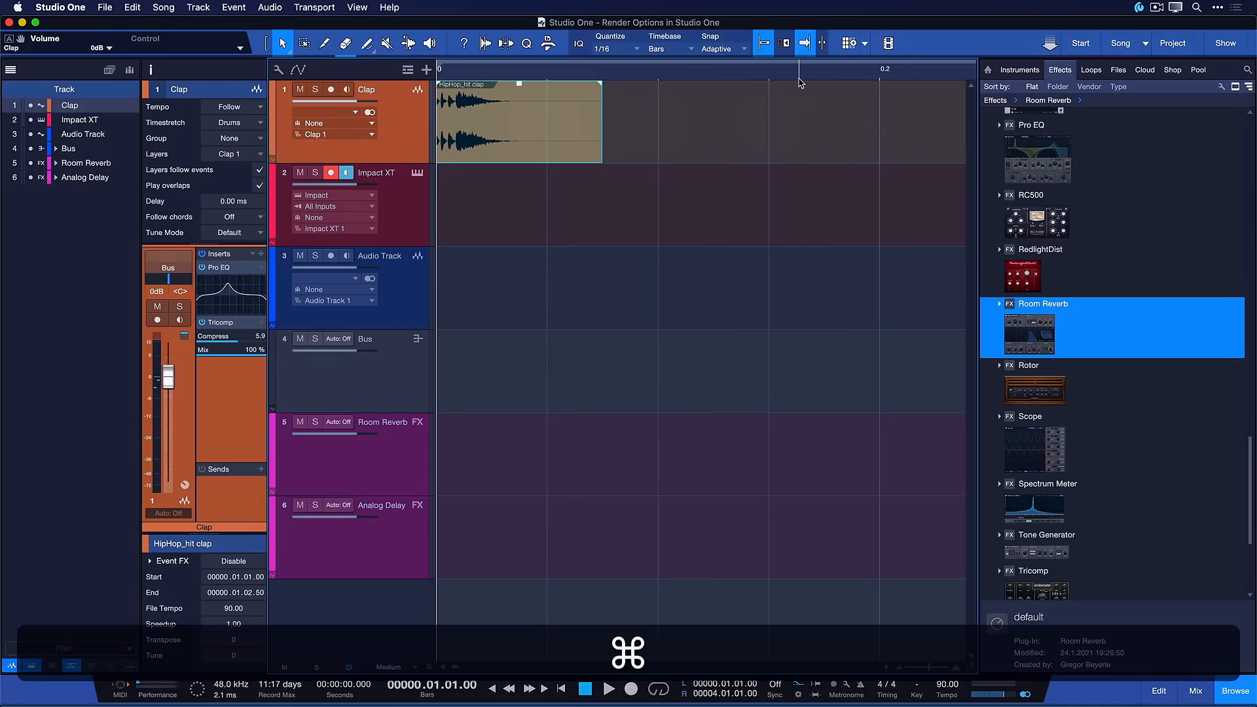
pyautogui.press('super+b')
pyautogui.scroll(-4, 551, 68)
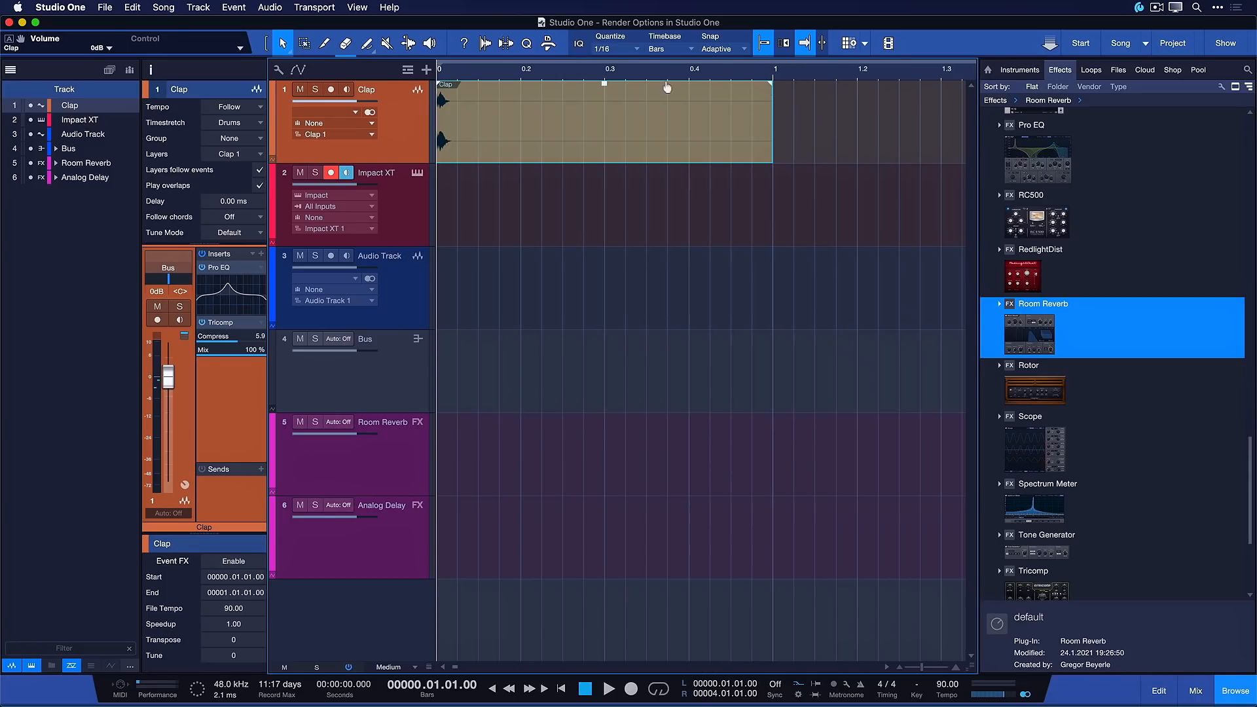
pyautogui.press('super+z')
# - Turn snapping off and bounce the clap event to a new audio file
pyautogui.click(765, 46)
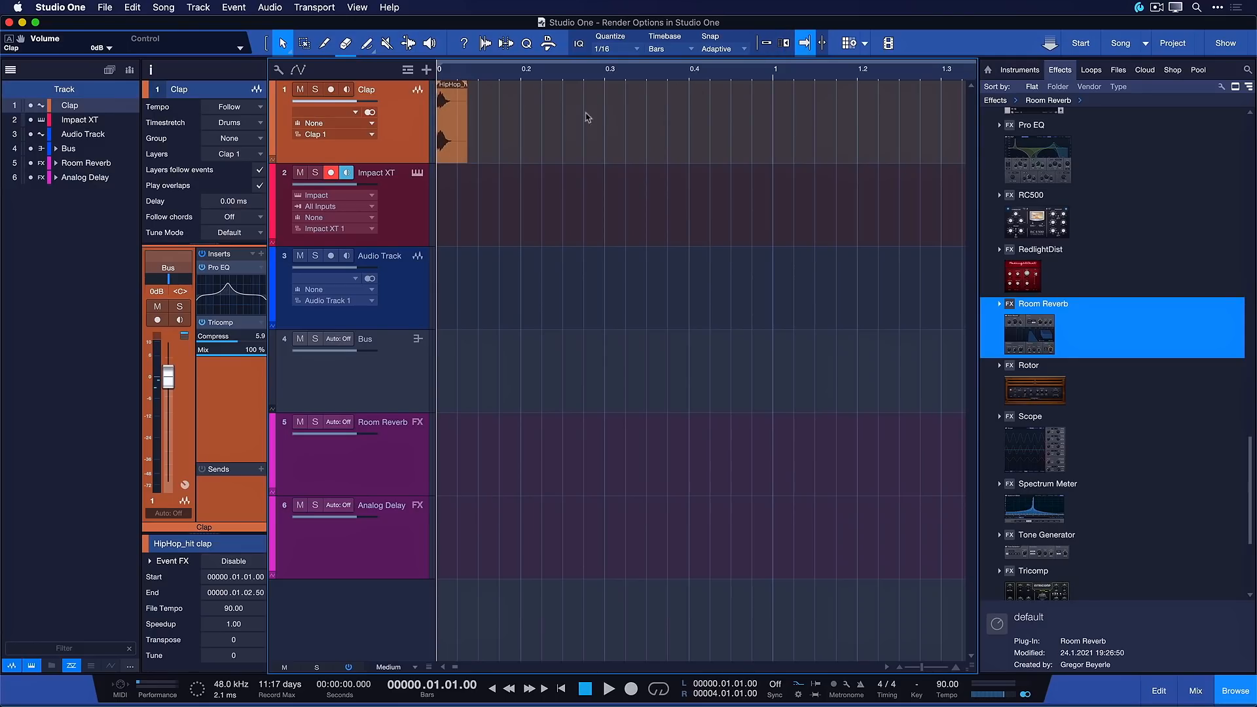
pyautogui.press('super+b')
pyautogui.press('super+z')
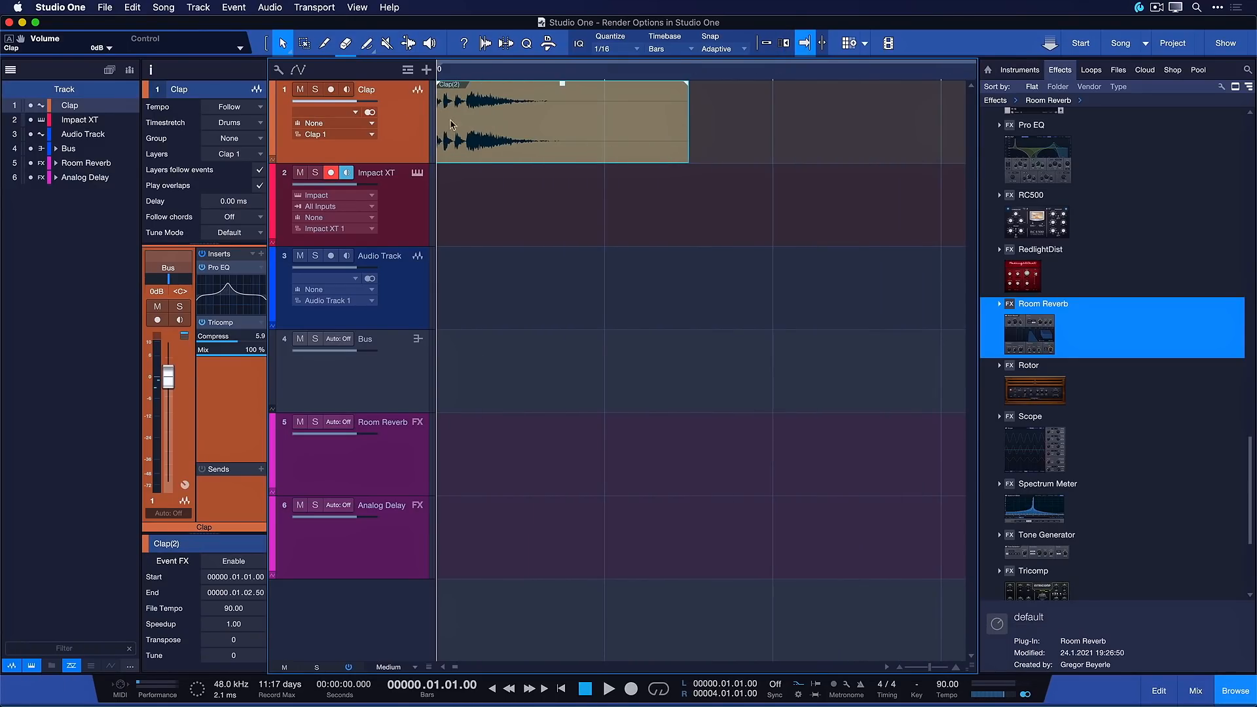
pyautogui.click(816, 147)
pyautogui.click(665, 158)
pyautogui.press('super+b')
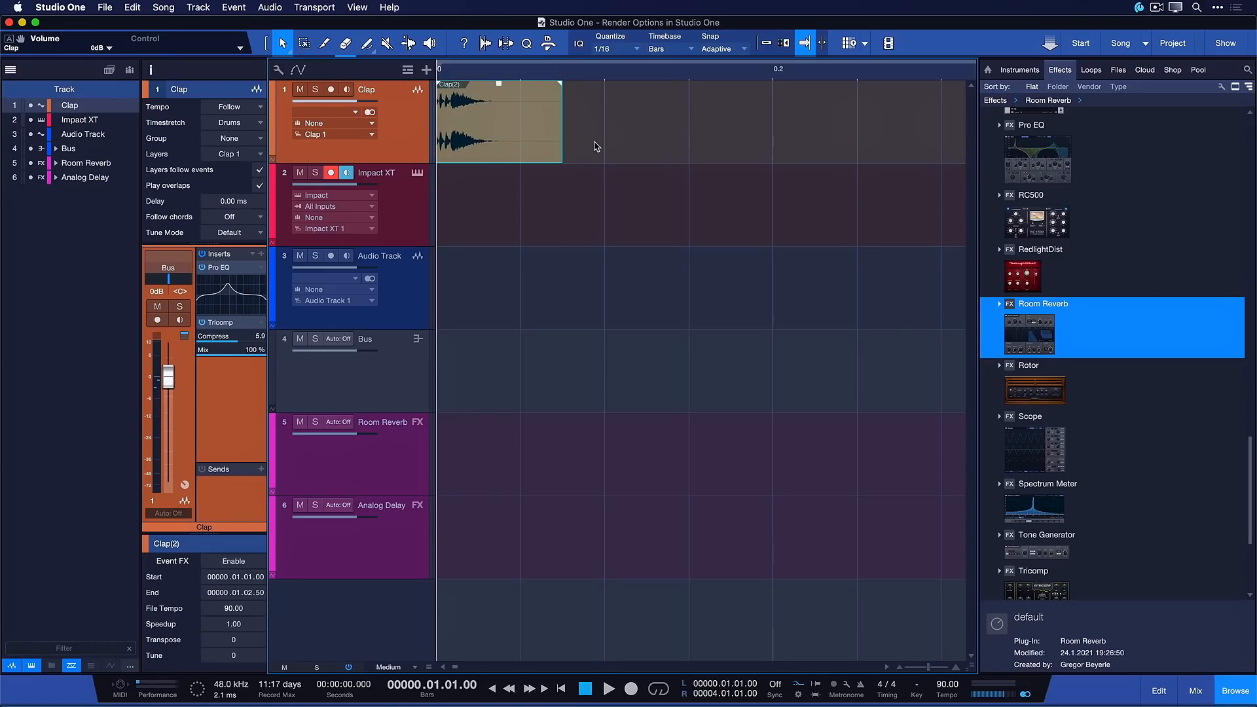
pyautogui.press('w')
pyautogui.click(524, 142)
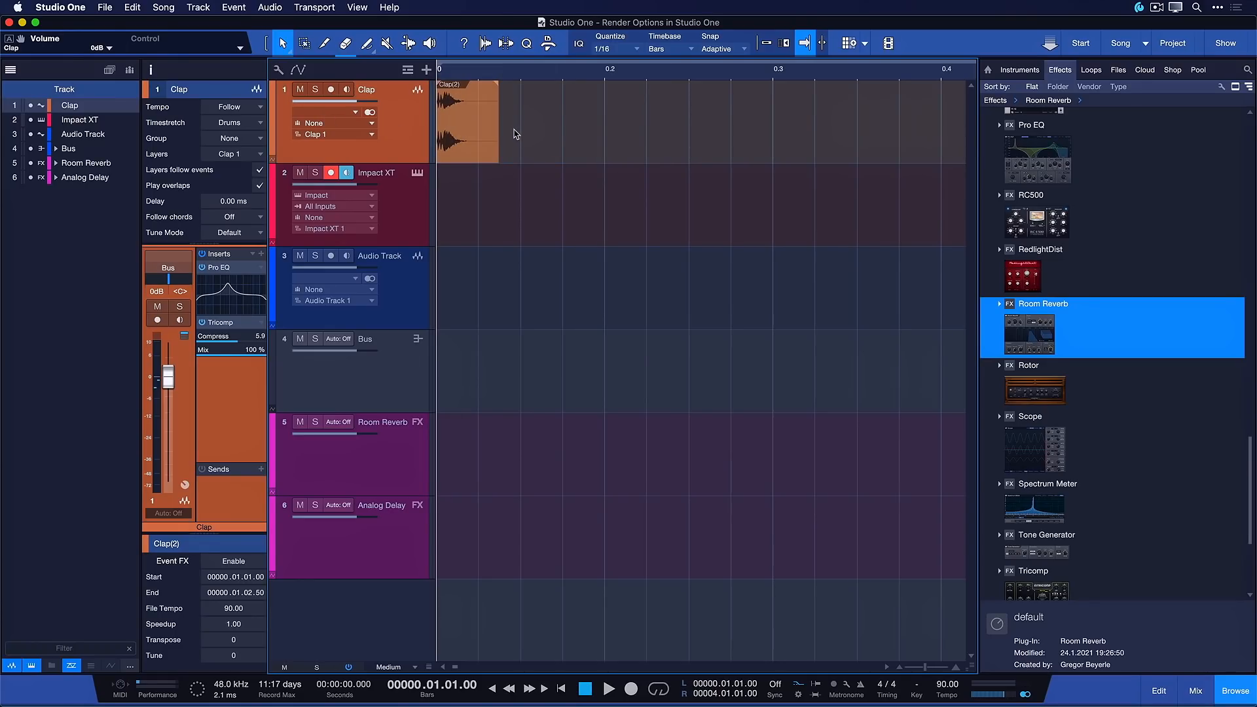
# - Lower the Clap channel volume to -∞ and bounce the selected clap event again
pyautogui.click(496, 136)
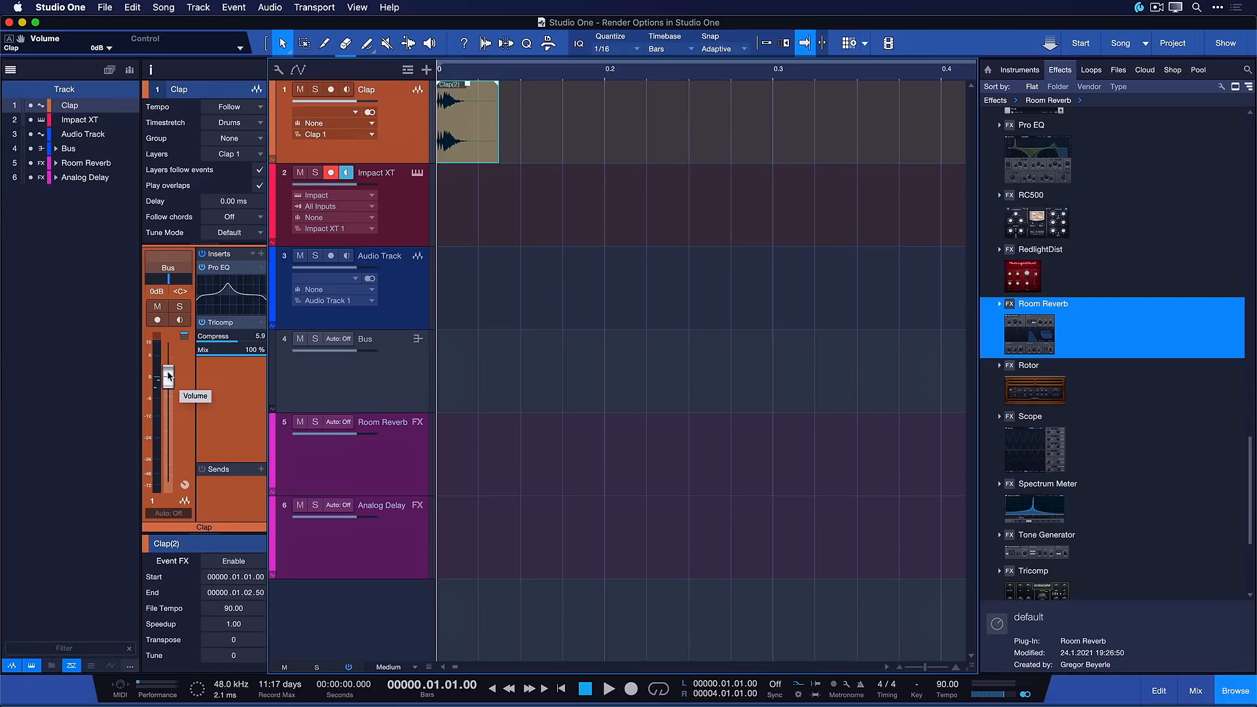
pyautogui.moveTo(168, 375); pyautogui.dragTo(168, 480)
pyautogui.click(518, 153)
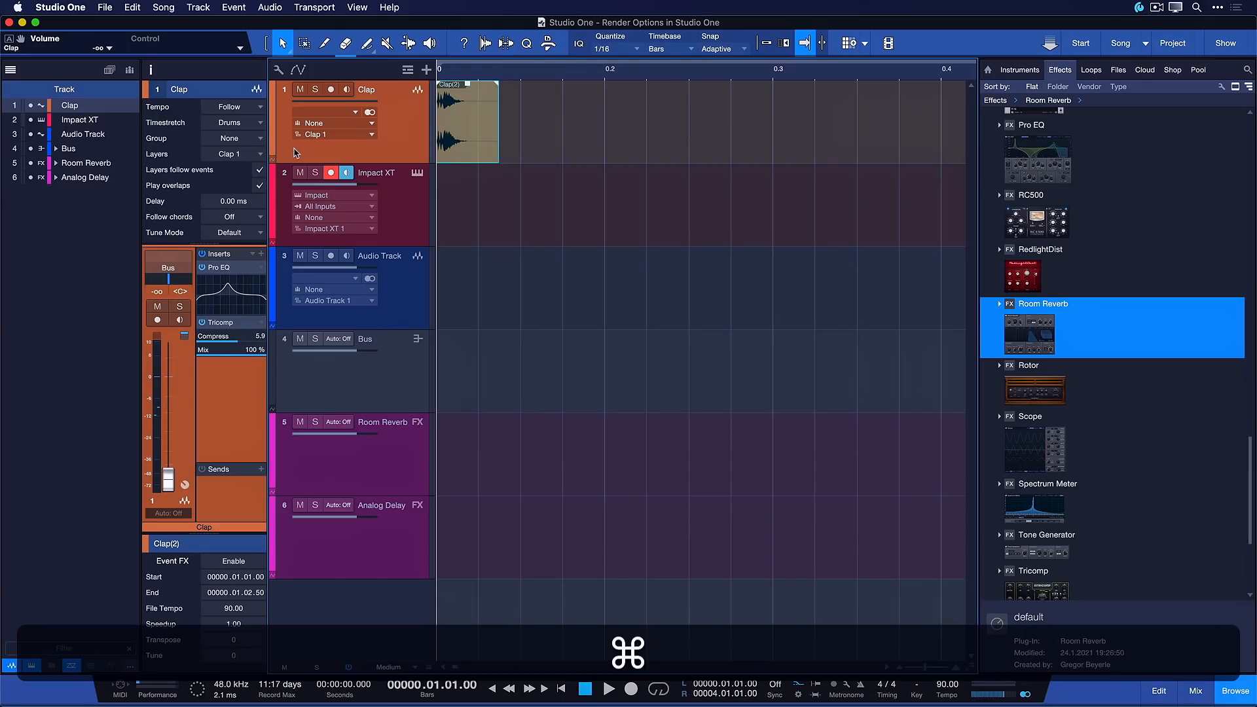
pyautogui.press('super+b')
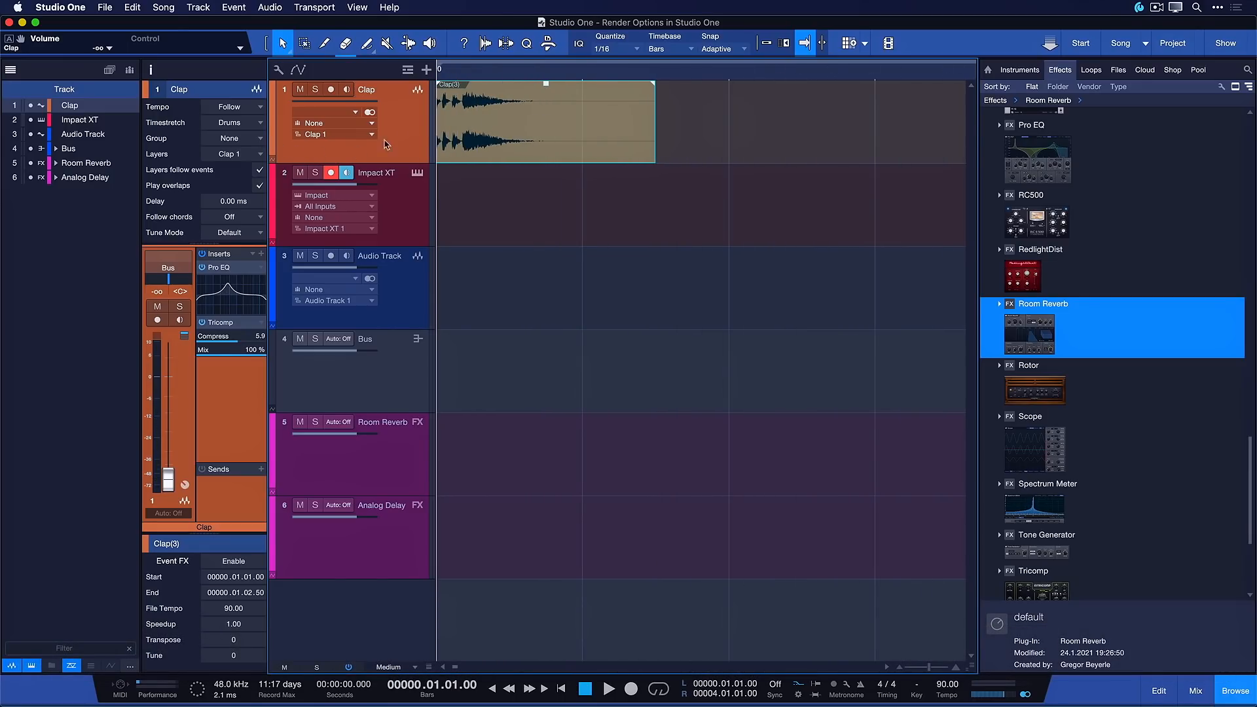
pyautogui.scroll(-3, 462, 64)
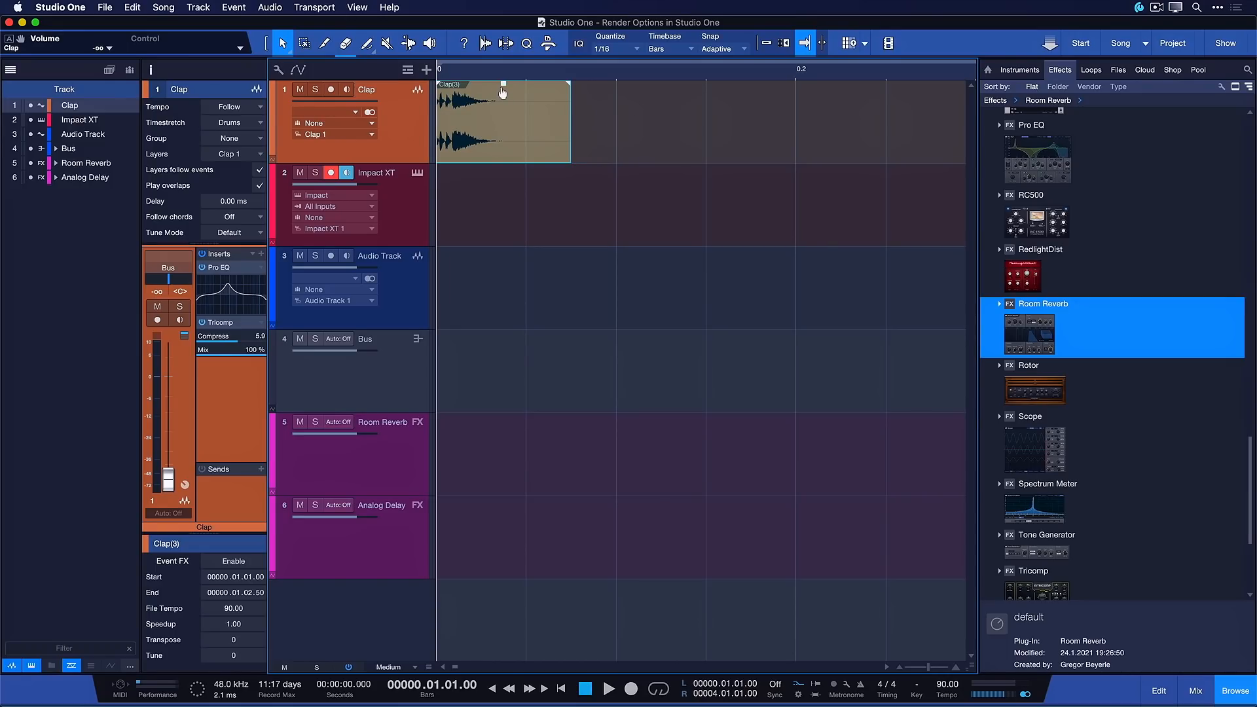
# - Try bouncing the clap event with a fade-in and a lowered event volume
pyautogui.moveTo(503, 92); pyautogui.dragTo(477, 109)
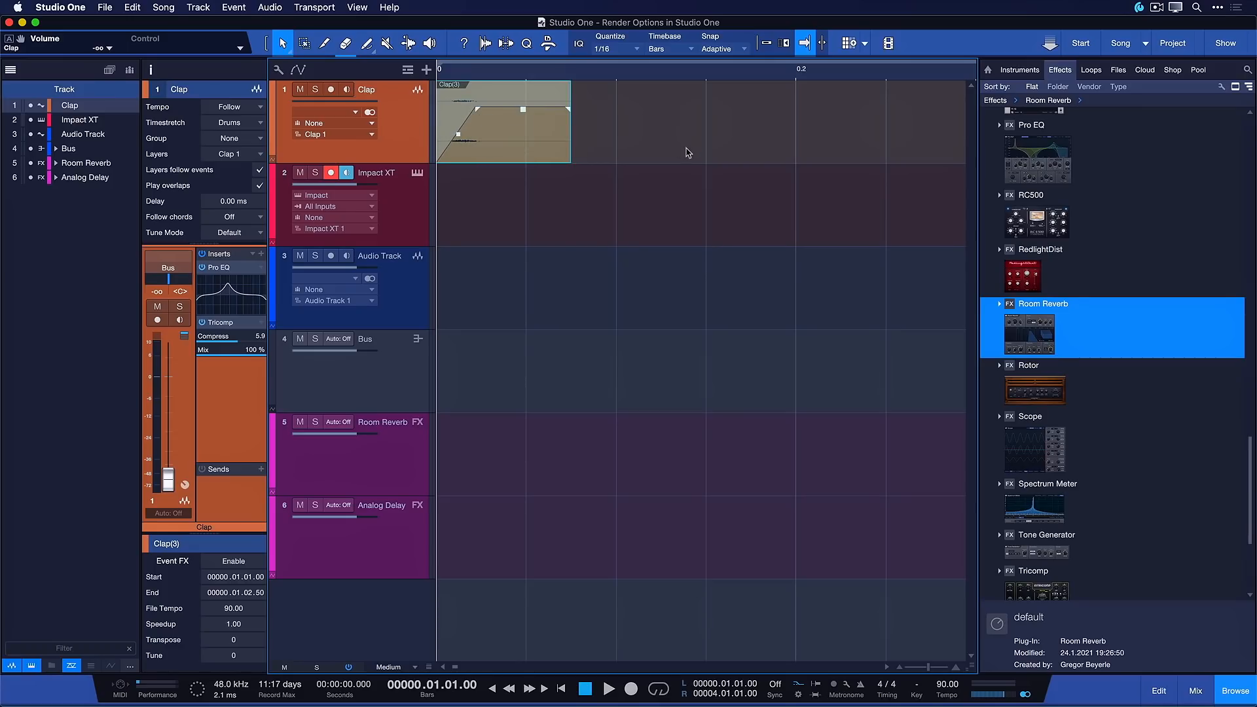
pyautogui.press('super+b')
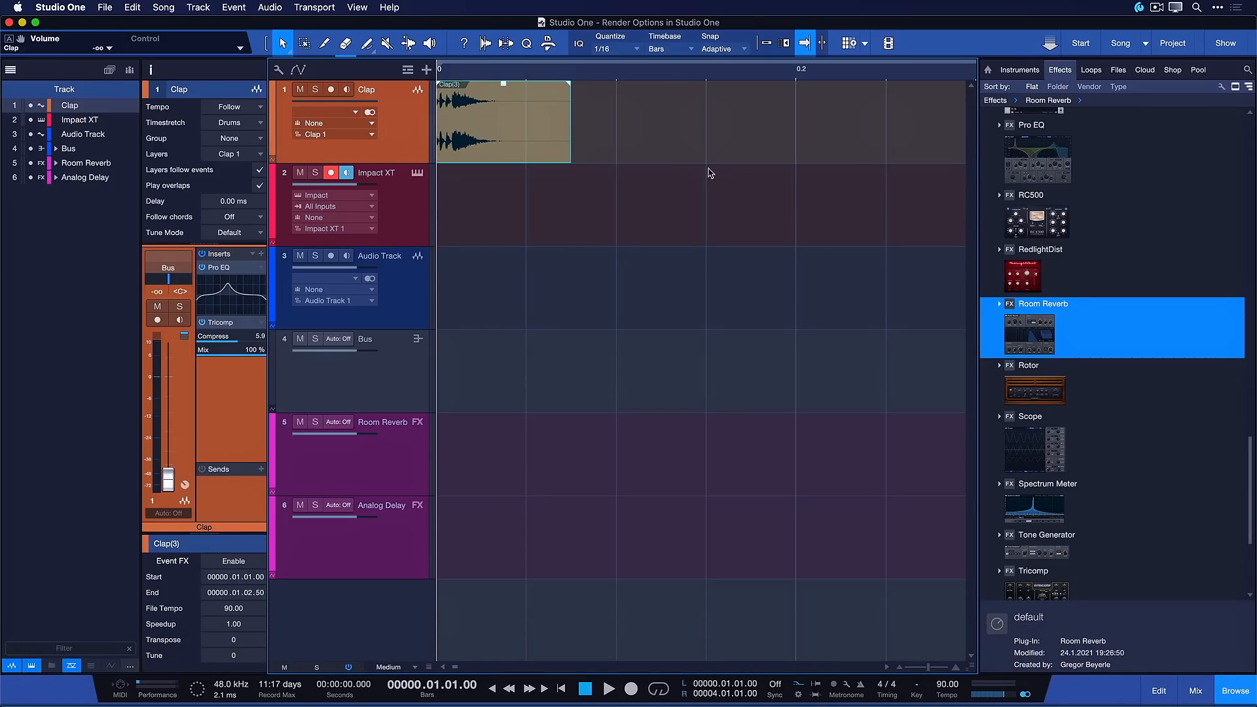
# - Insert Room Reverb on the Clap channel, reset the channel volume to 0 dB and play the clap
pyautogui.moveTo(1145, 336); pyautogui.dragTo(223, 397)
pyautogui.click(484, 149)
pyautogui.press('s')
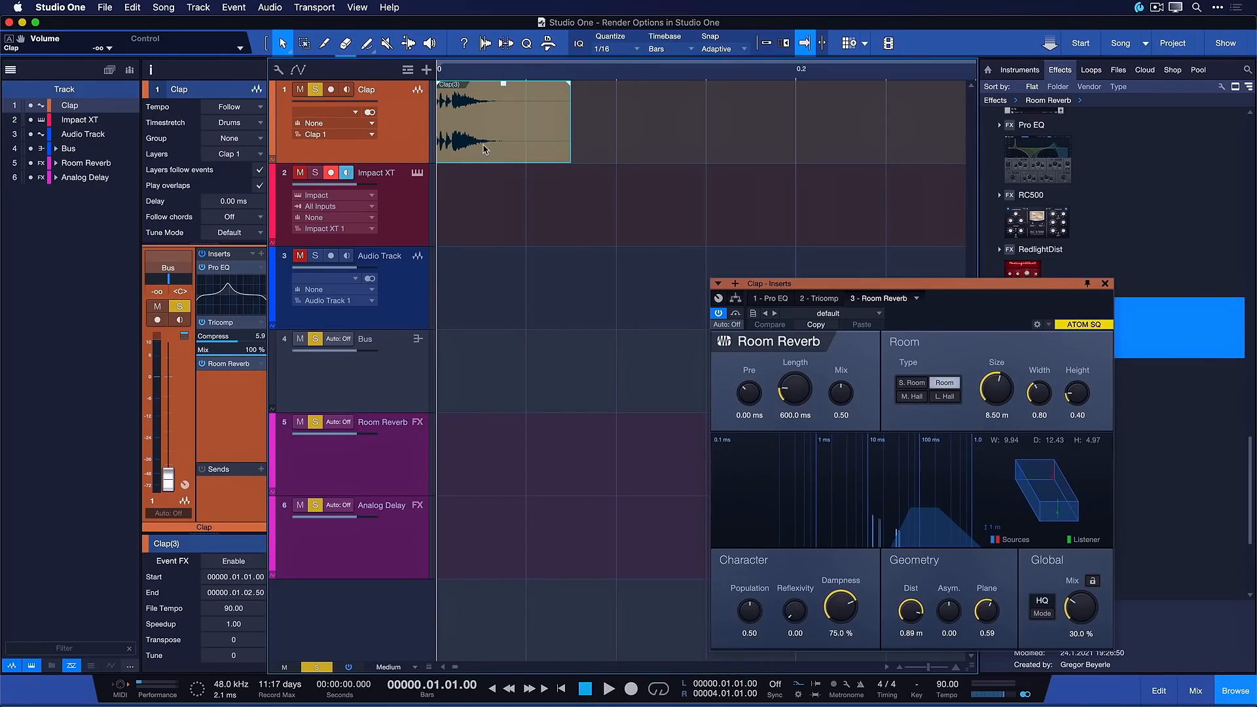
pyautogui.press('s')
pyautogui.keyDown('alt'); pyautogui.click(168, 482); pyautogui.keyUp('alt')
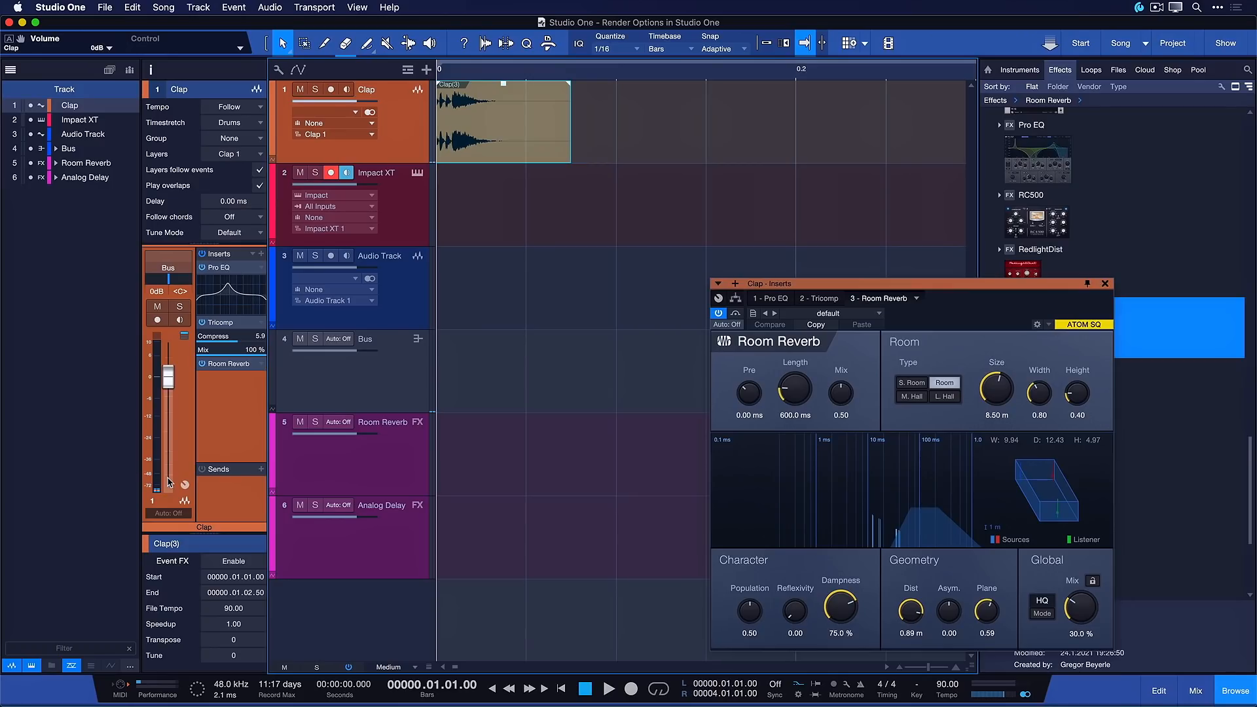
pyautogui.press('space')
pyautogui.press('space')
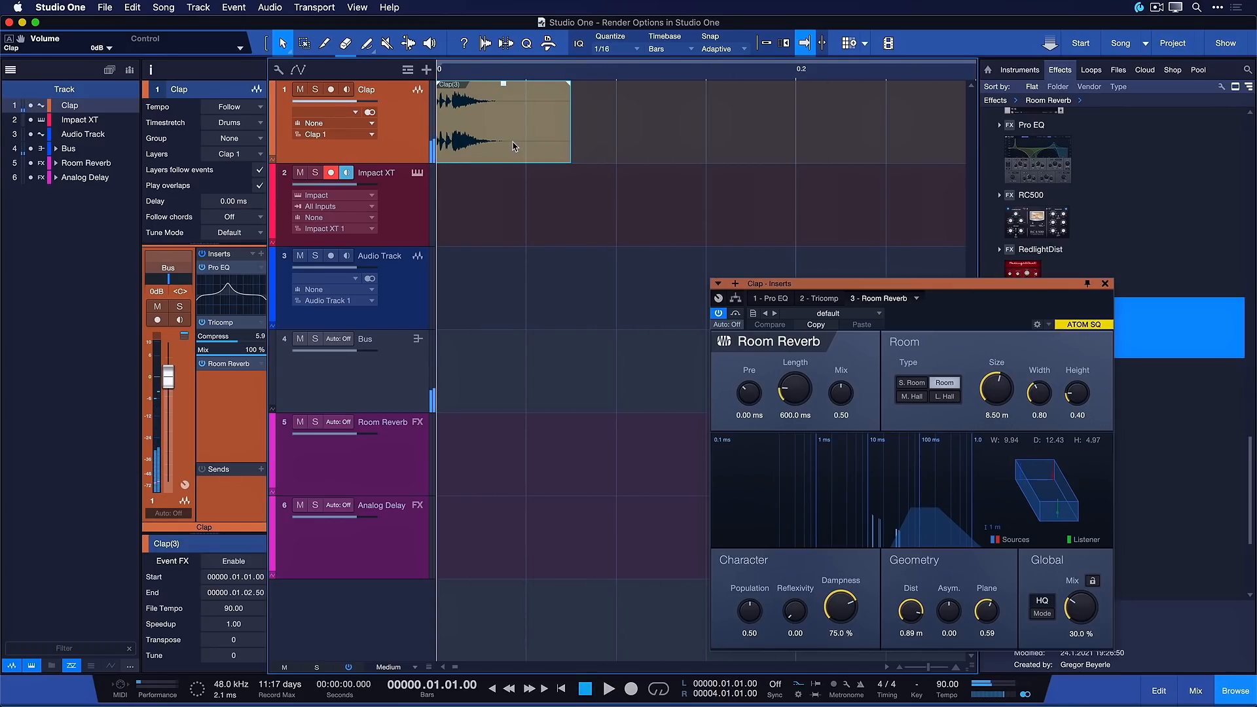
# - Bounce the clap event, move it to the Audio Track and compare its playback and channel with the Clap track
pyautogui.press('super+b')
pyautogui.moveTo(524, 148); pyautogui.dragTo(541, 281)
pyautogui.press('space')
pyautogui.press('w')
pyautogui.press('w')
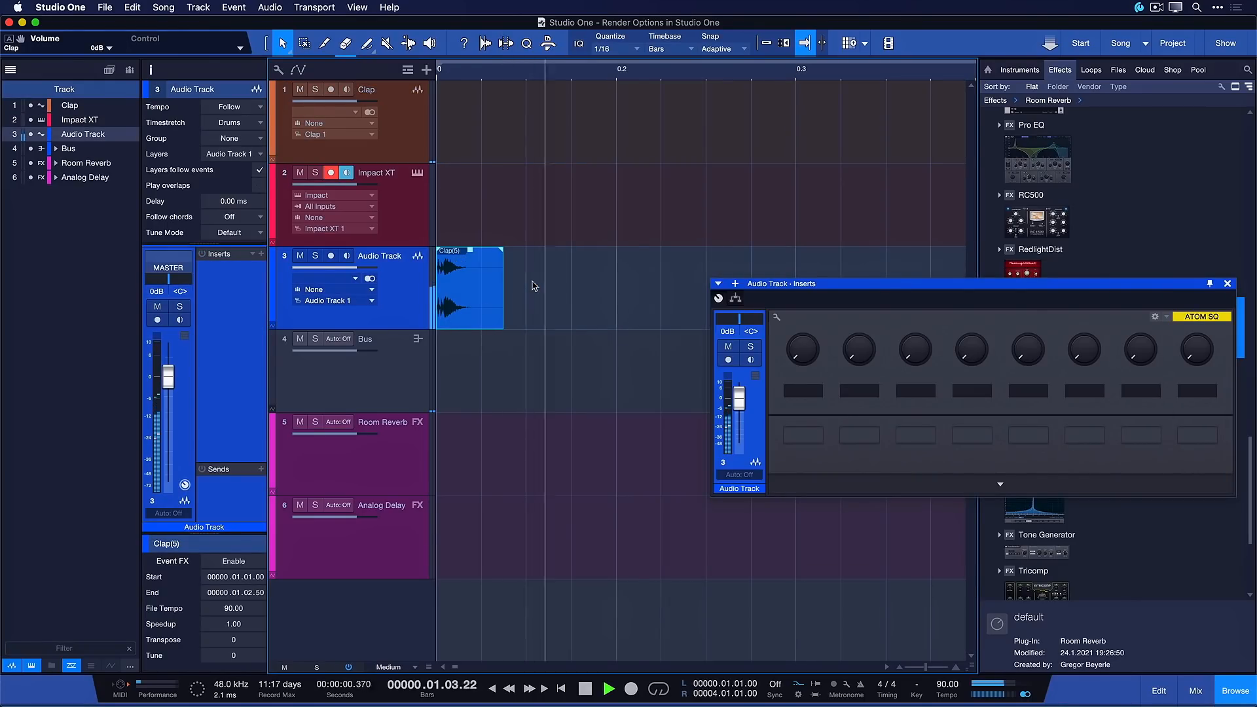
pyautogui.press('space')
pyautogui.press('space')
pyautogui.press('space')
pyautogui.press('Up')
pyautogui.press('Up')
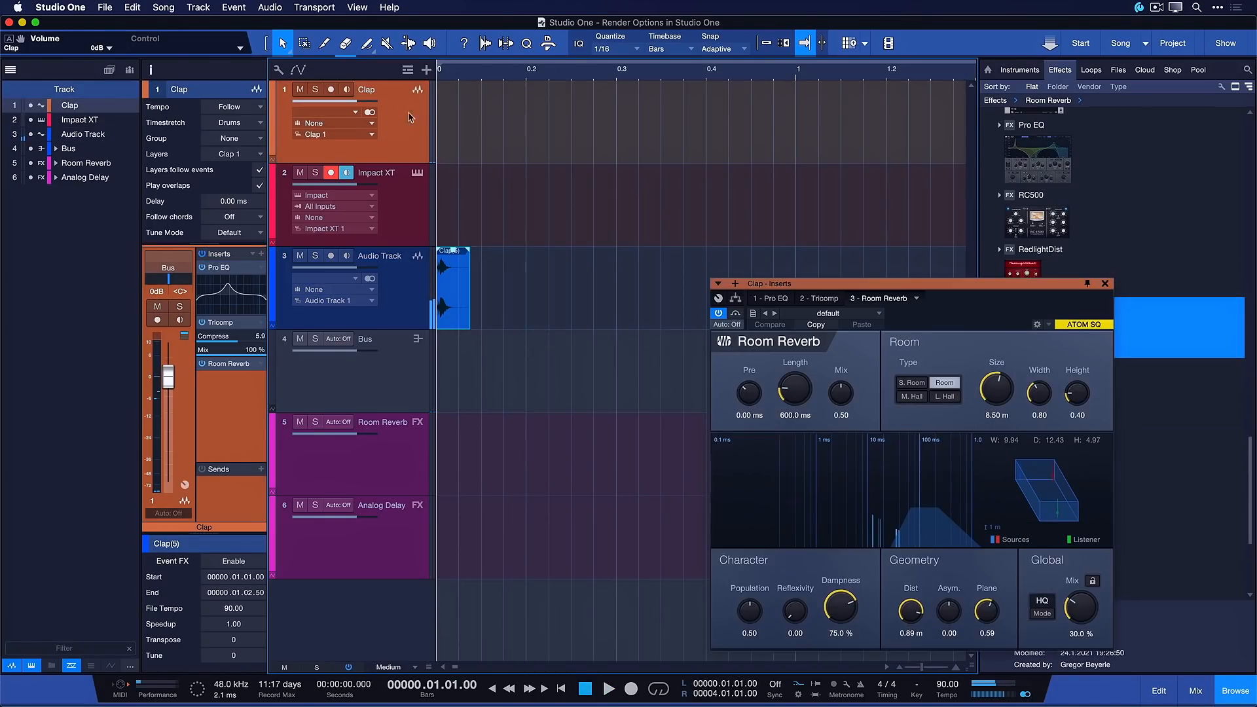
pyautogui.press('Down')
pyautogui.press('Down')
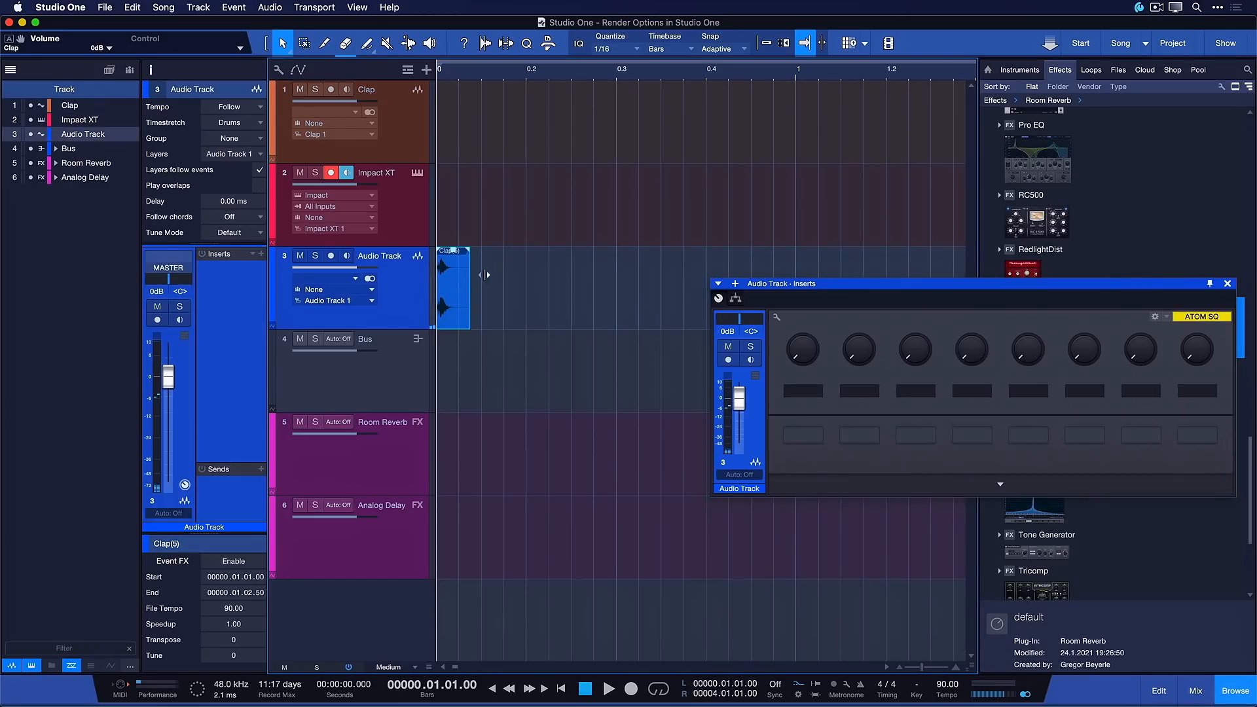
# - Bounce the clap event again from the Clap track and audition the result soloed on the Audio Track
pyautogui.moveTo(457, 283); pyautogui.dragTo(459, 157)
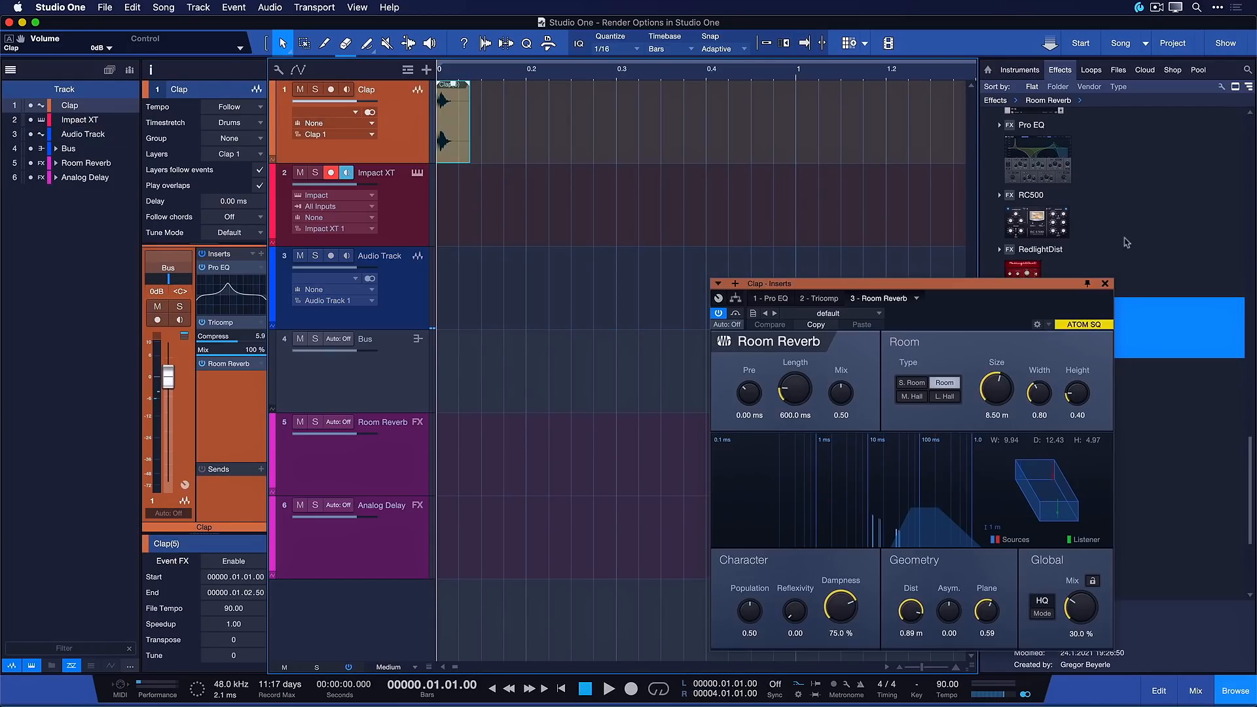
pyautogui.click(1107, 286)
pyautogui.moveTo(1090, 337); pyautogui.dragTo(460, 313)
pyautogui.press('super+b')
pyautogui.press('s')
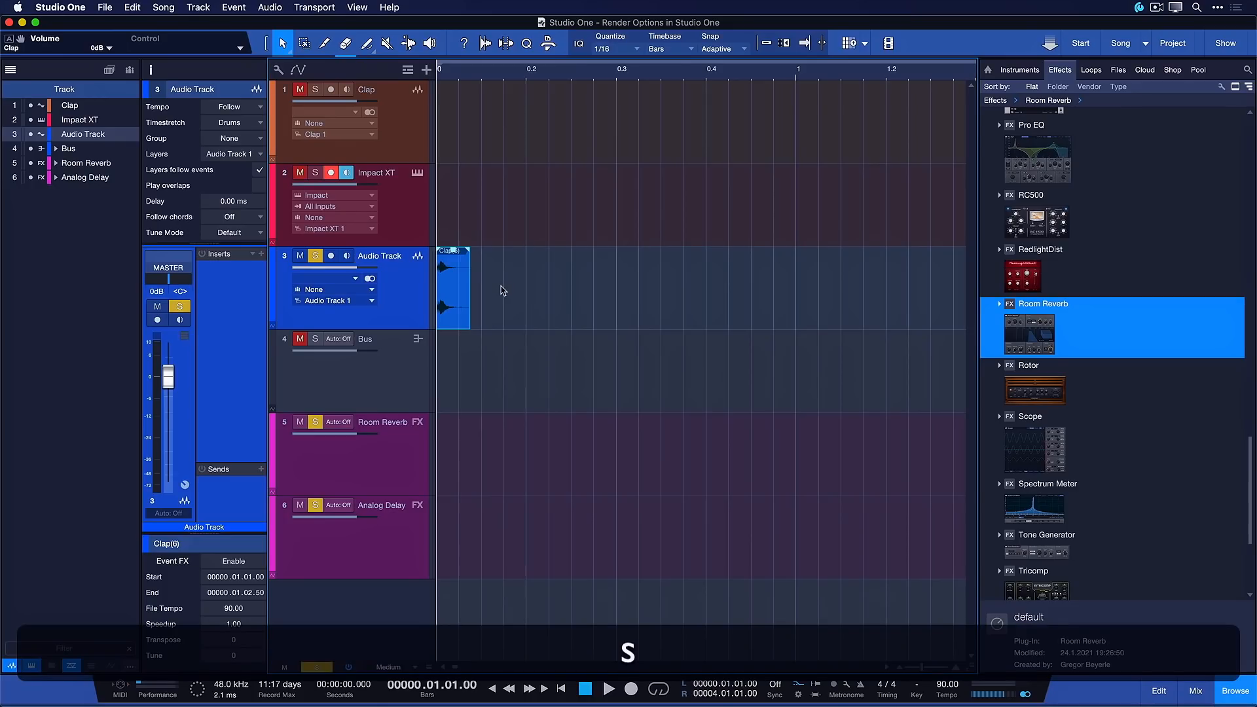
pyautogui.press('space')
pyautogui.press('space')
pyautogui.press('s')
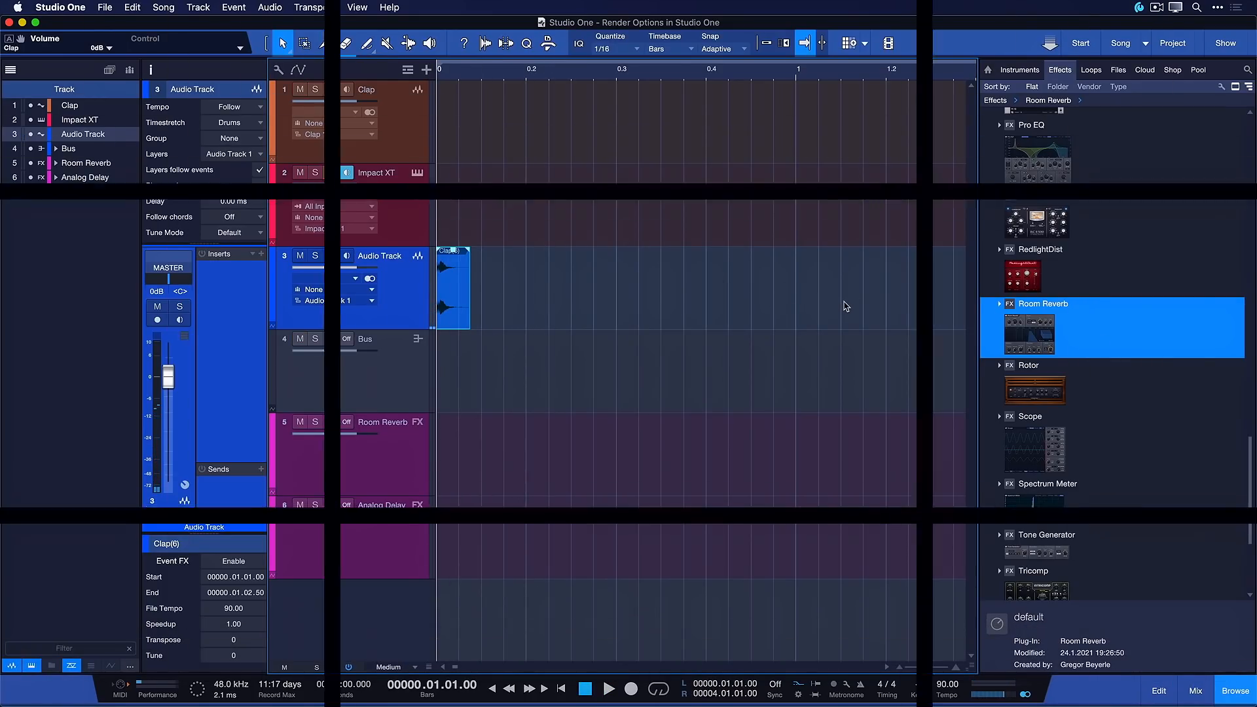
# - Bounce the clap event on the Audio Track to a new track and undo the bounce
pyautogui.click(518, 287)
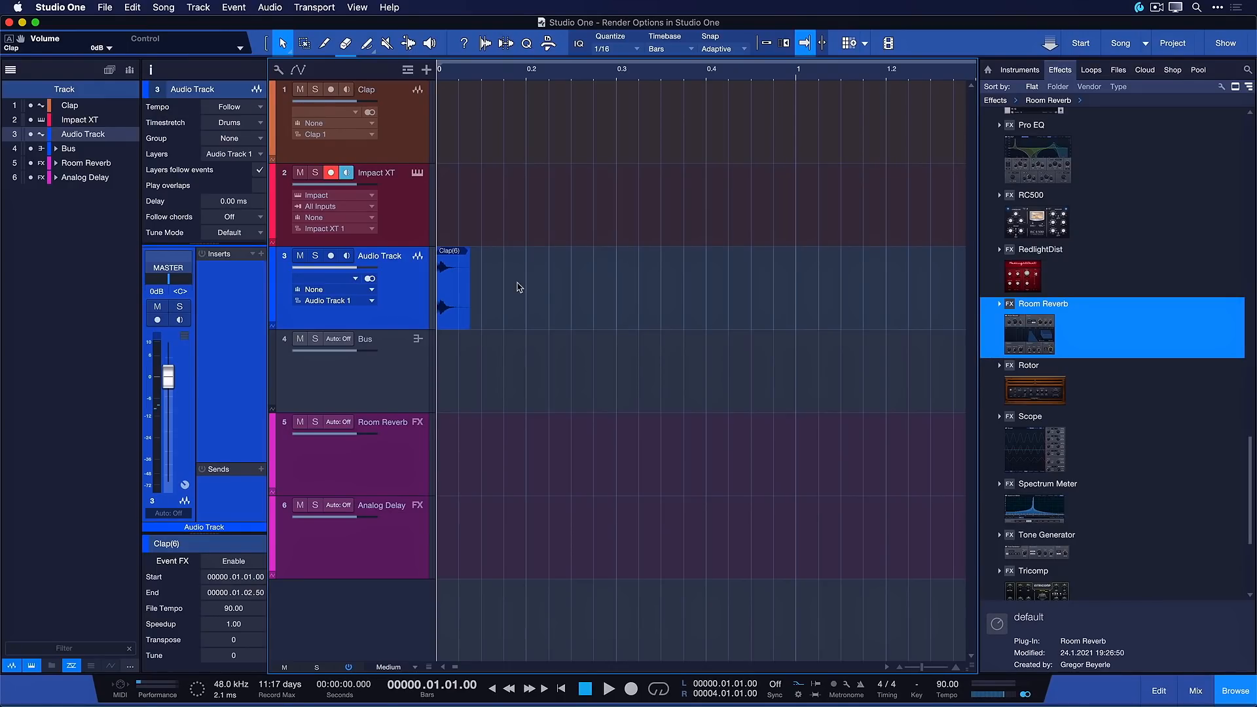
pyautogui.rightClick(461, 295)
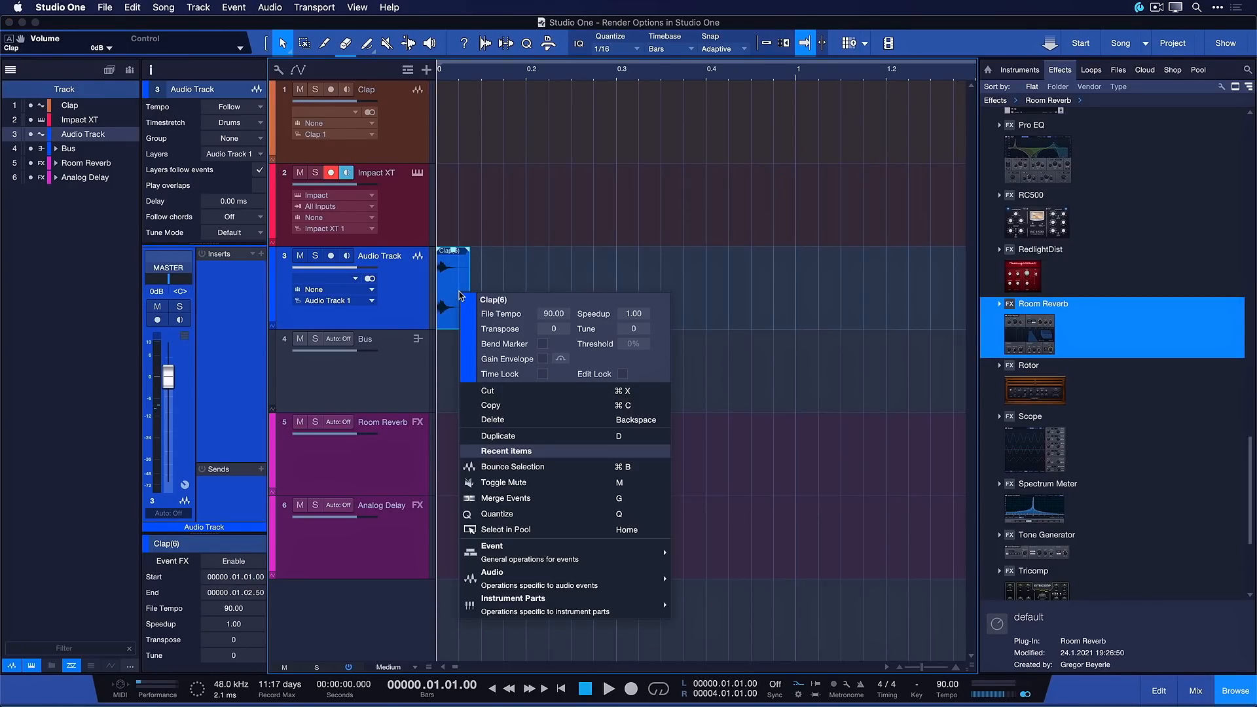
pyautogui.moveTo(589, 560)
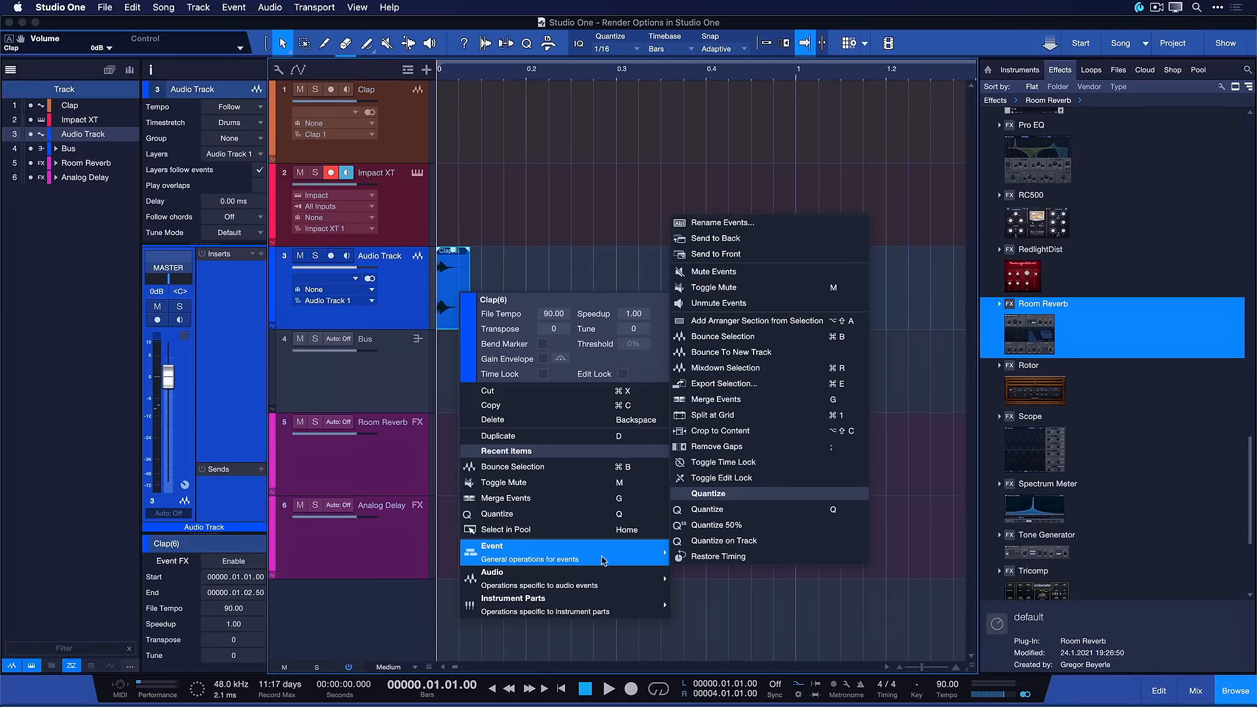
pyautogui.click(718, 354)
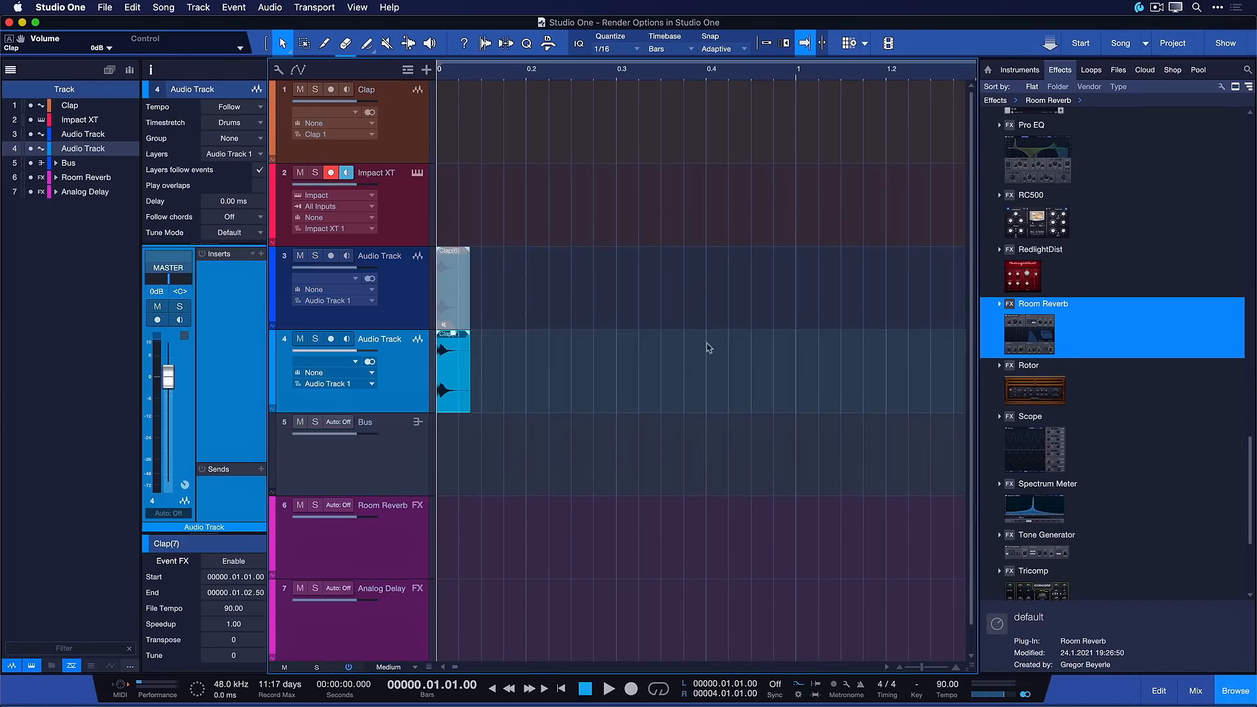
pyautogui.press('super+z')
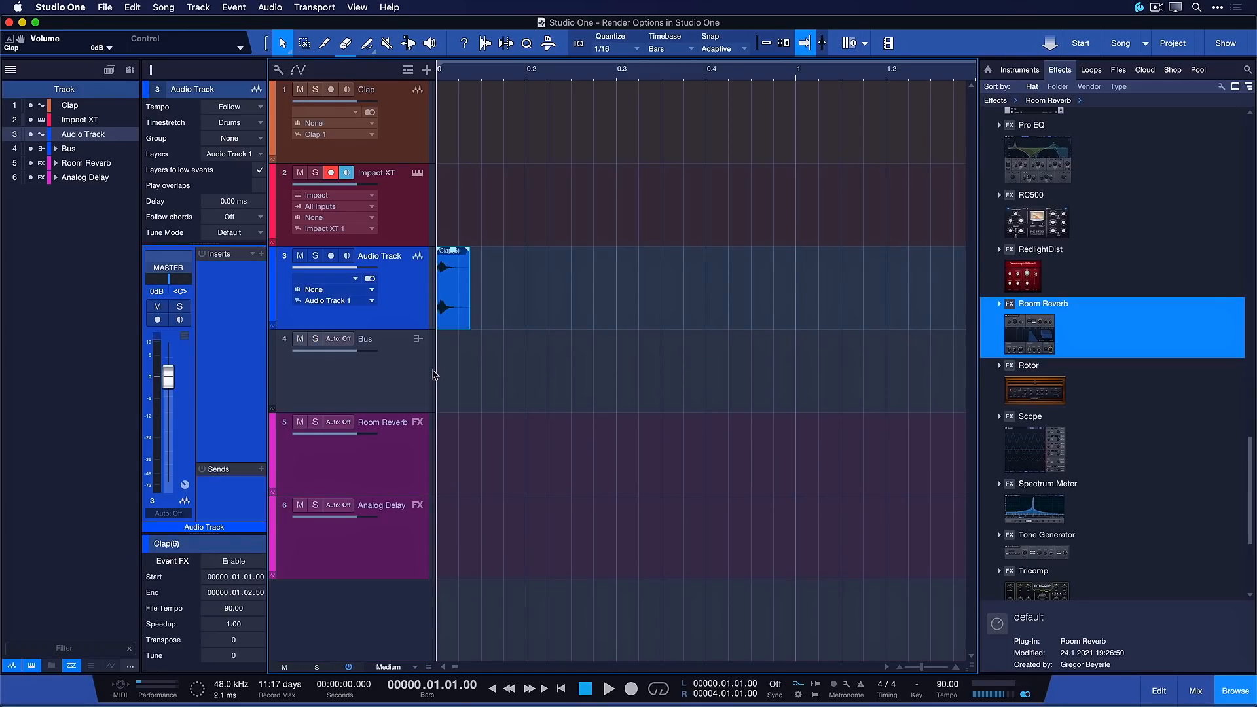
# - Examine the Export Selection save options for the clap event and cancel the export
pyautogui.rightClick(457, 308)
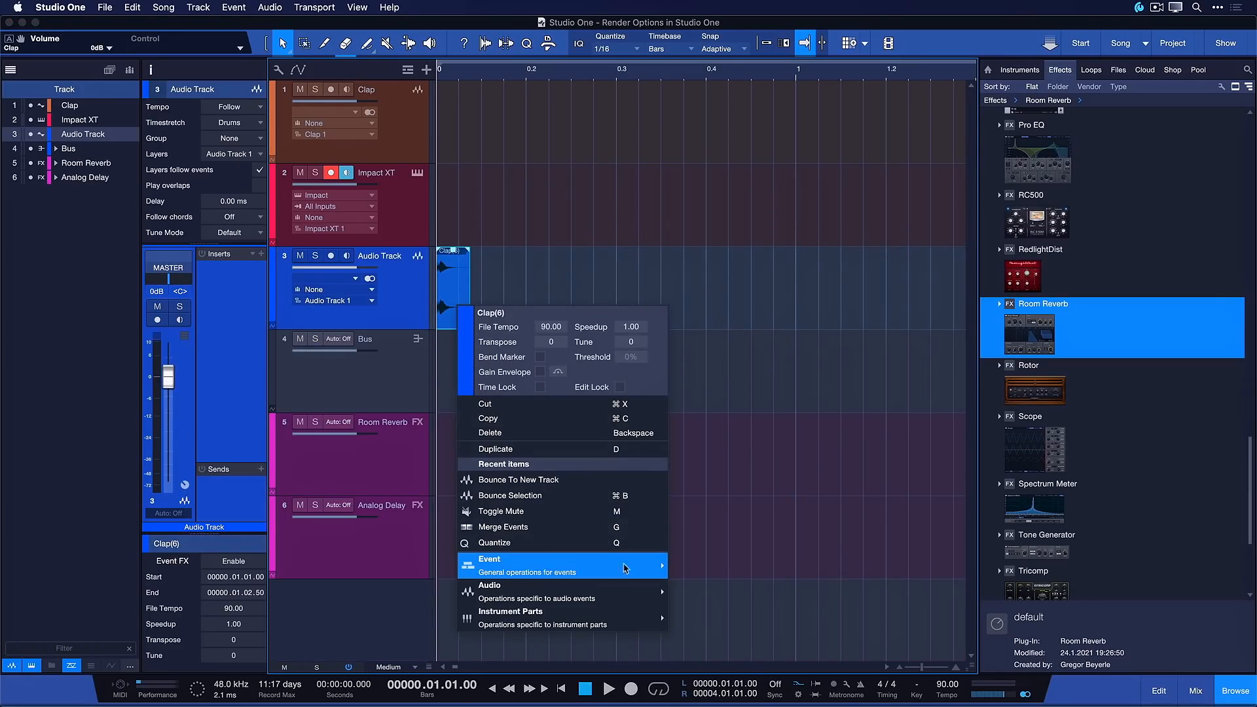
pyautogui.moveTo(627, 568)
pyautogui.click(721, 397)
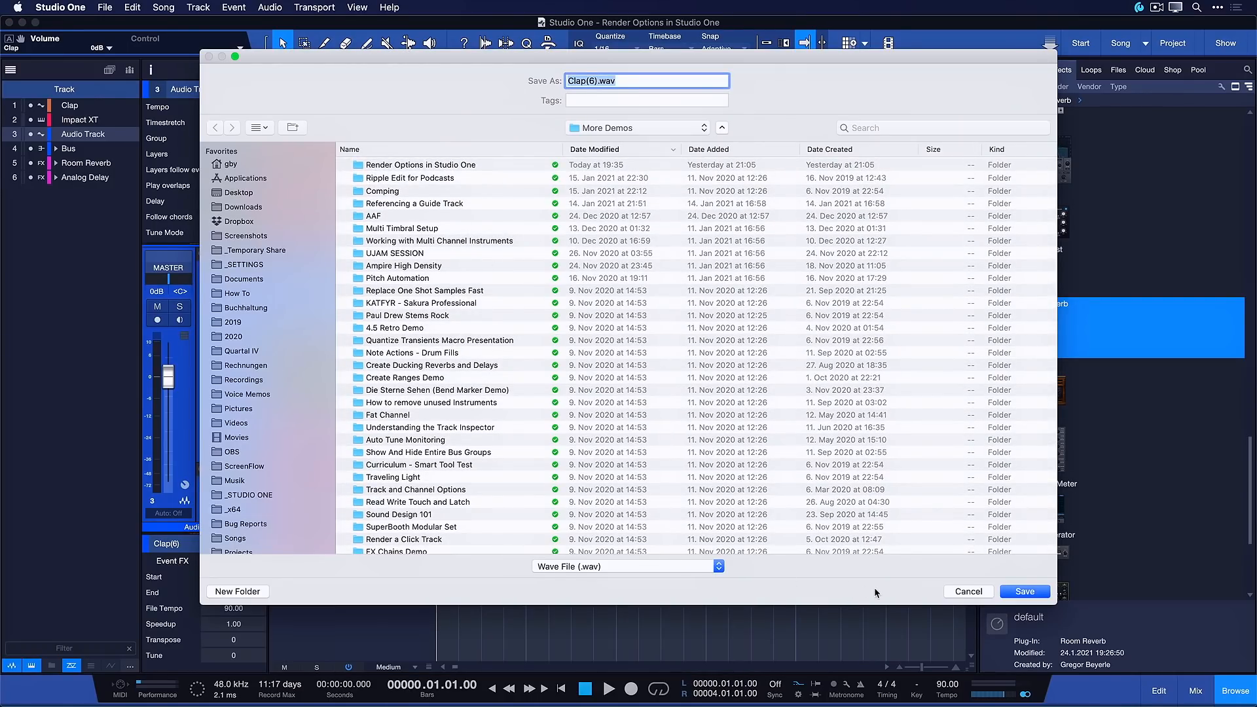
pyautogui.click(970, 592)
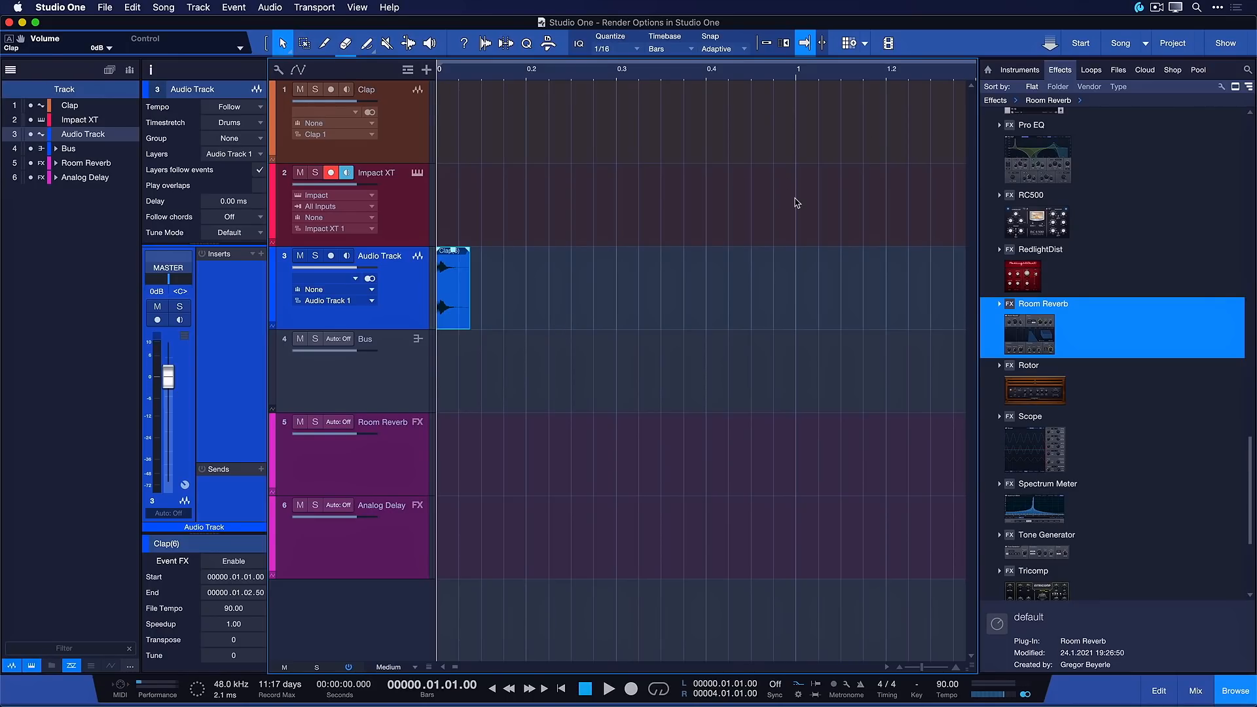
# - Export the clap event as a WAV file to the Desktop folder in the file browser and select the file
pyautogui.click(1120, 69)
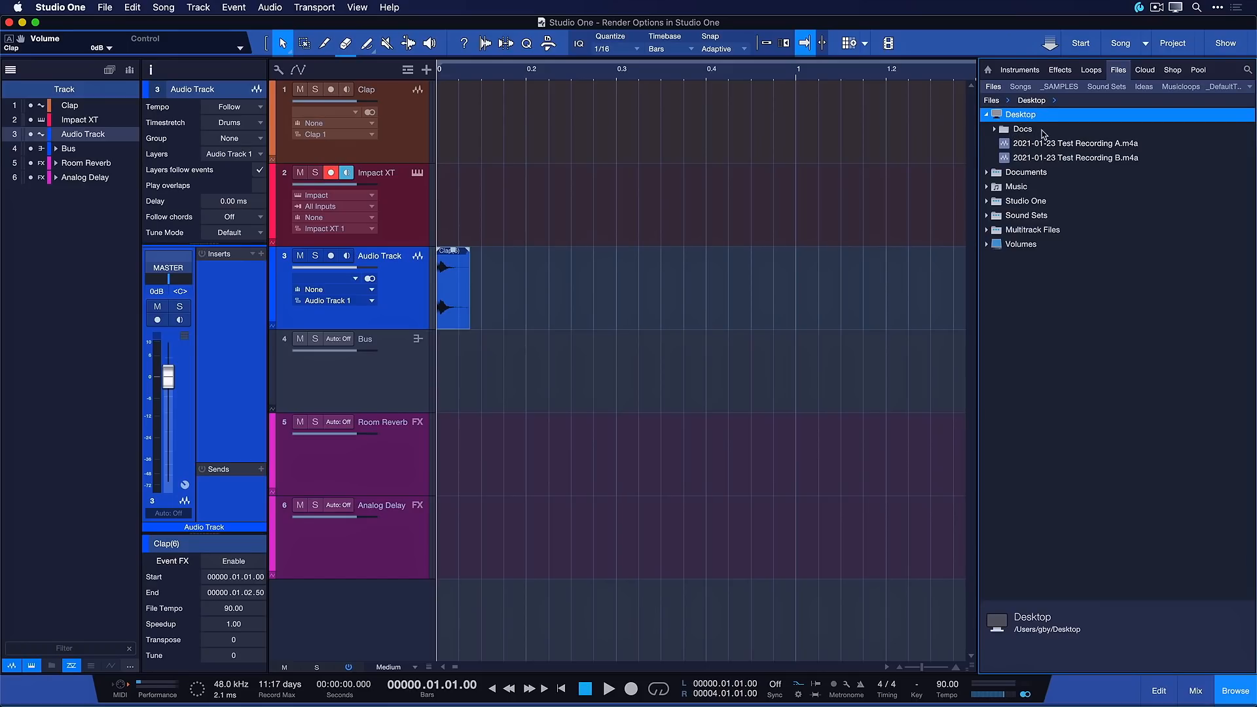
pyautogui.moveTo(467, 296); pyautogui.dragTo(1022, 115)
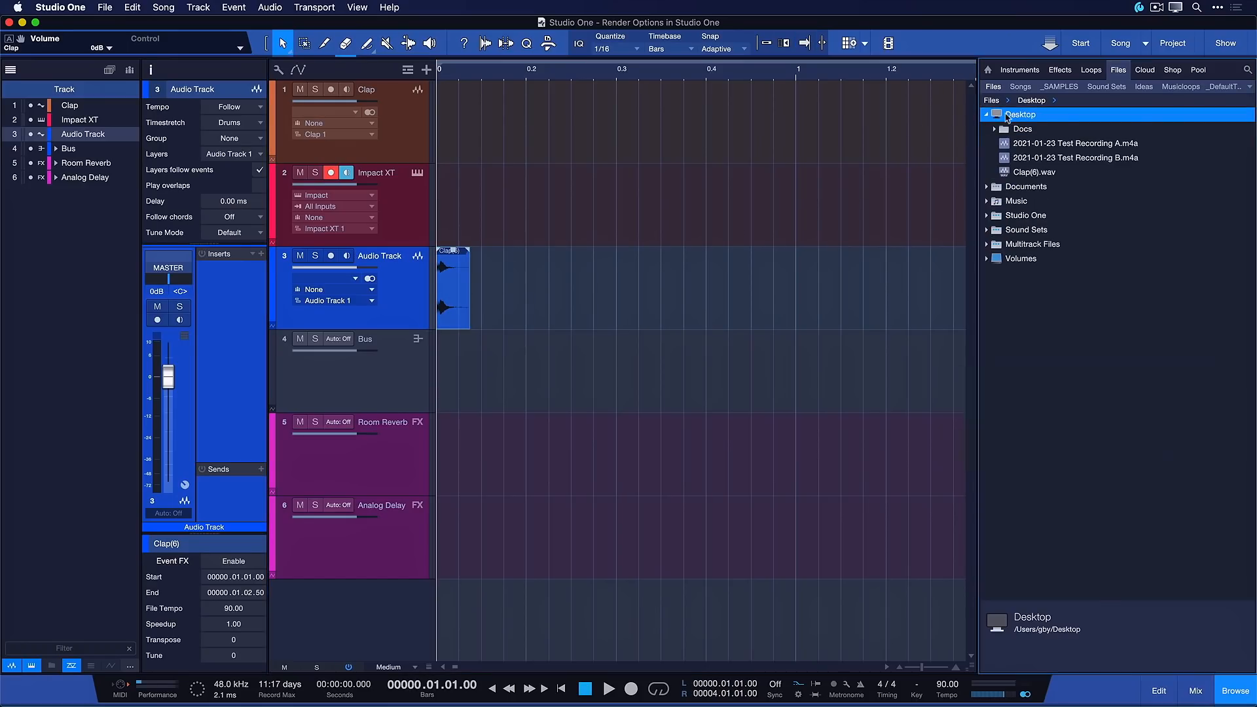
pyautogui.click(1033, 174)
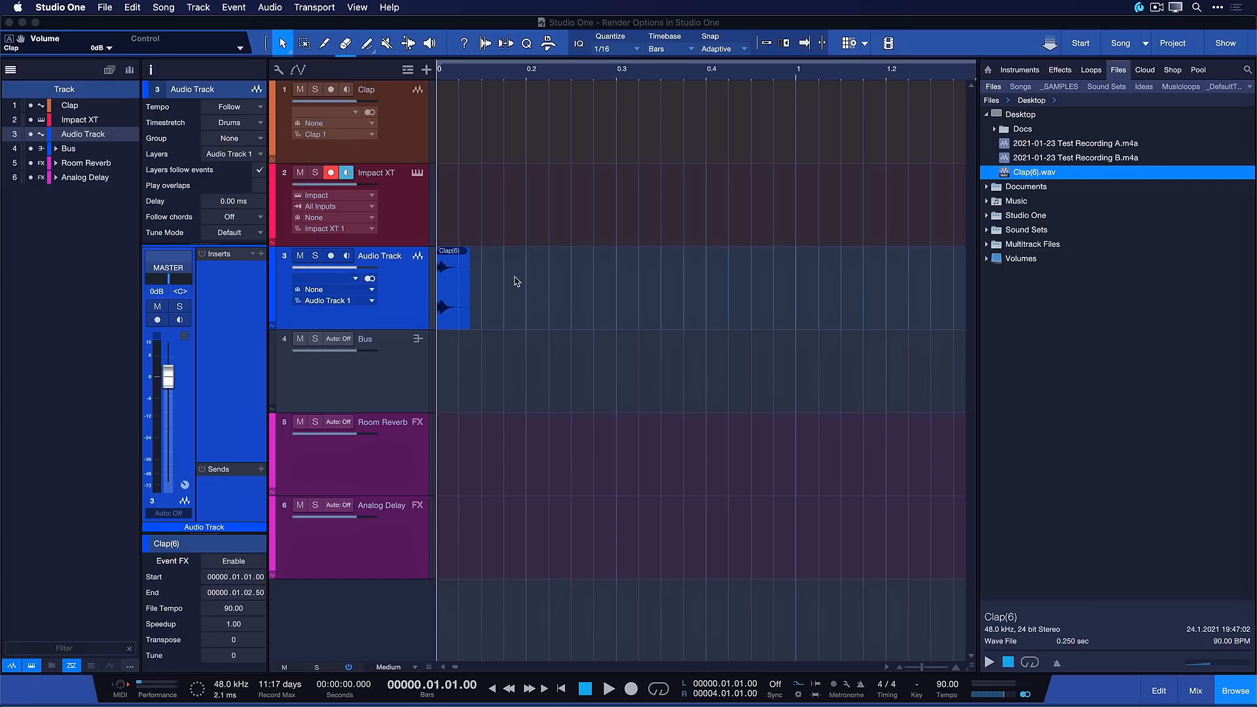
# - Open the Impact XT instrument and audition its HipHop_hit clap pad on C 1
pyautogui.click(415, 196)
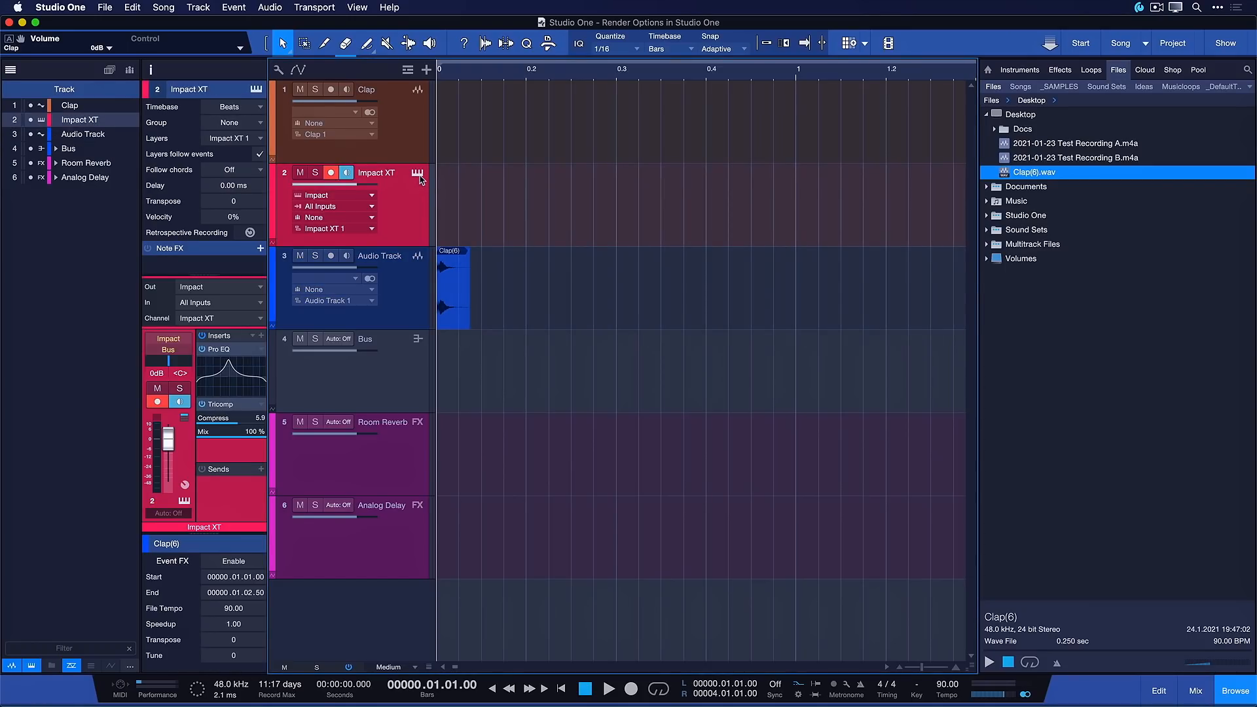
pyautogui.click(417, 172)
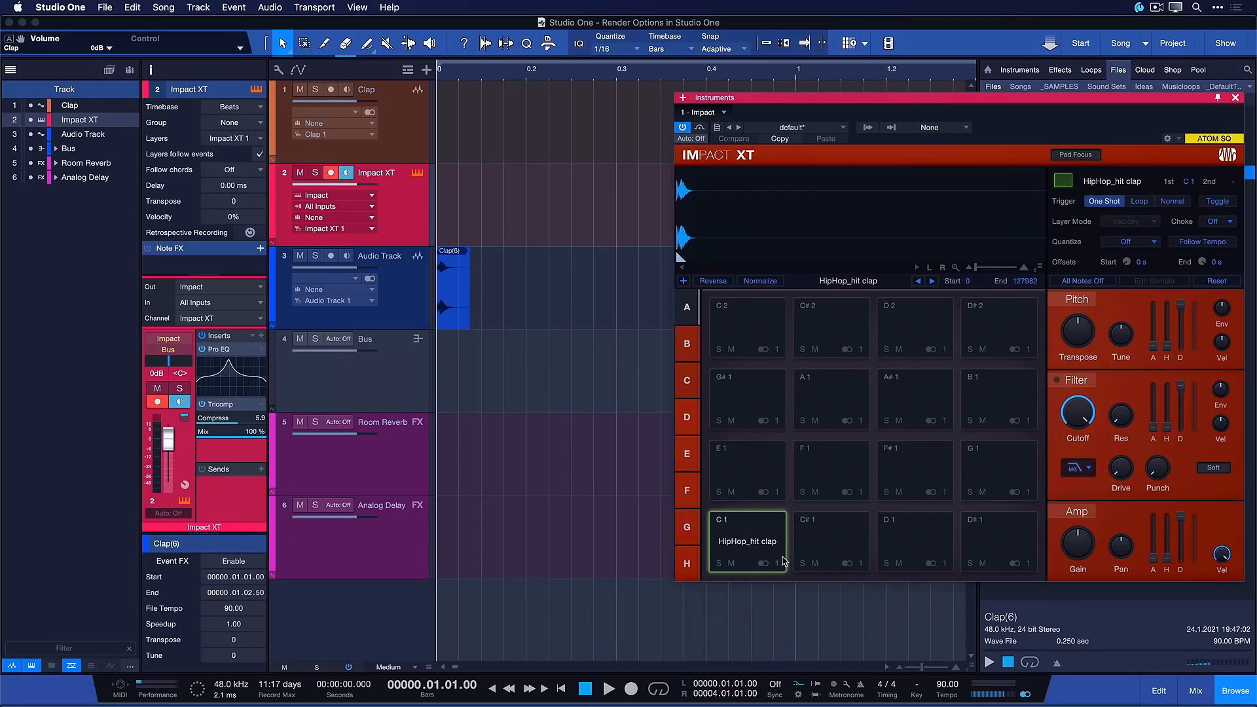
pyautogui.click(780, 556)
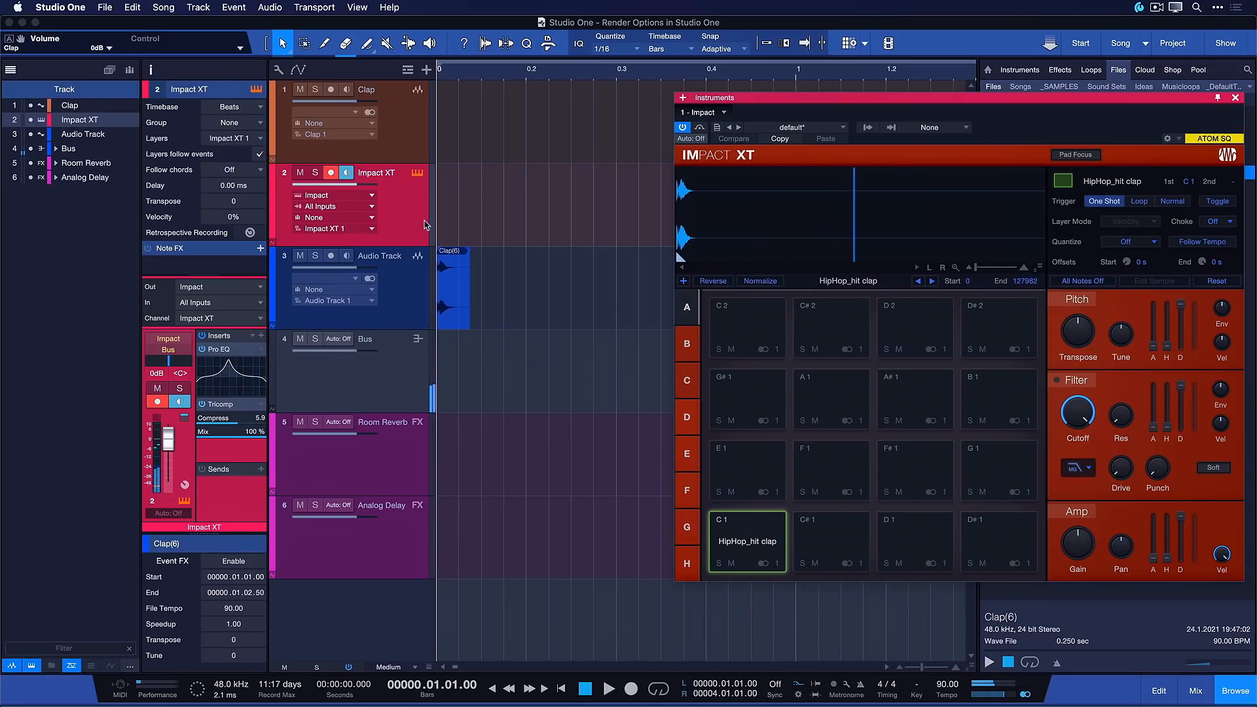
# - Create a part on the Impact XT track and draw a HipHop_hit clap note at its start
pyautogui.doubleClick(448, 201)
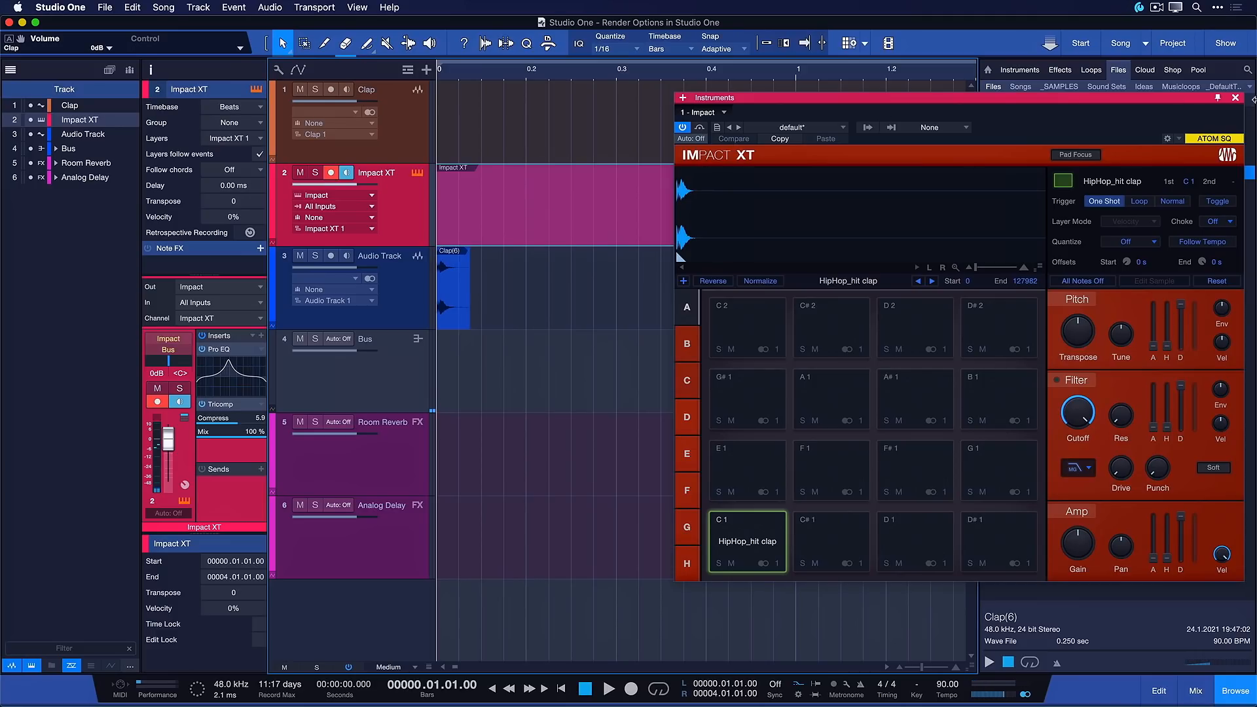
pyautogui.click(1235, 97)
pyautogui.doubleClick(492, 225)
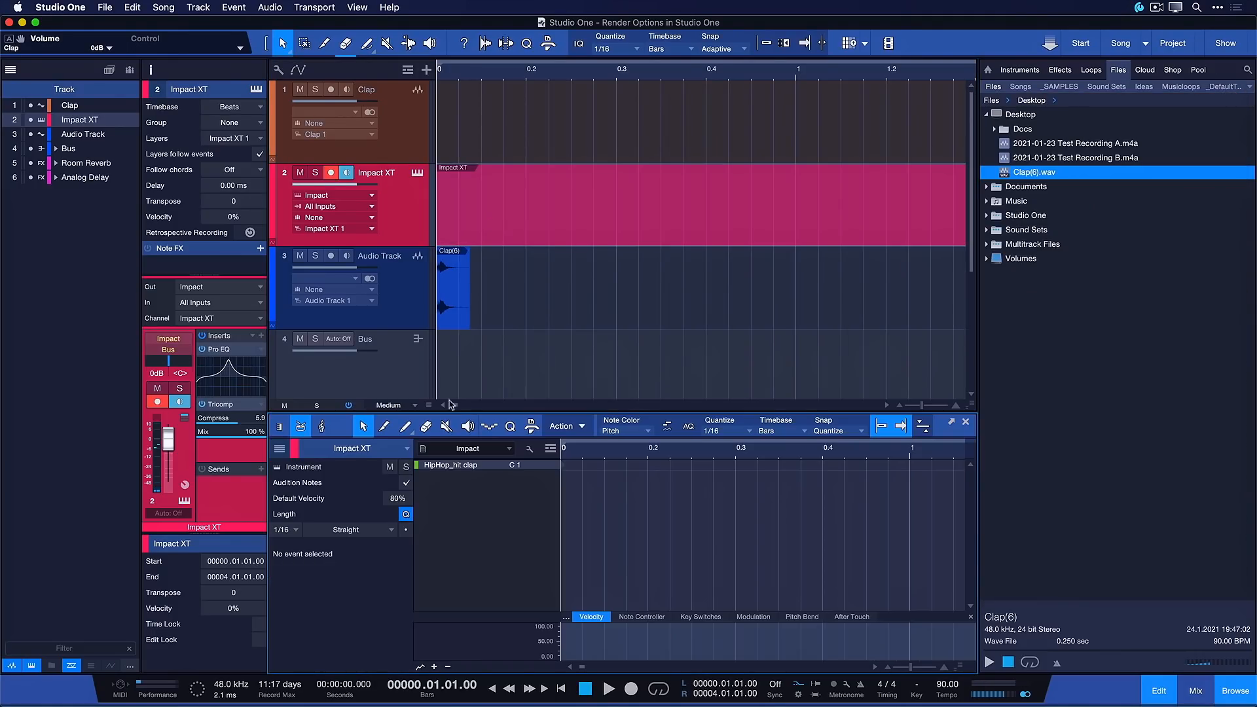
pyautogui.press('super')
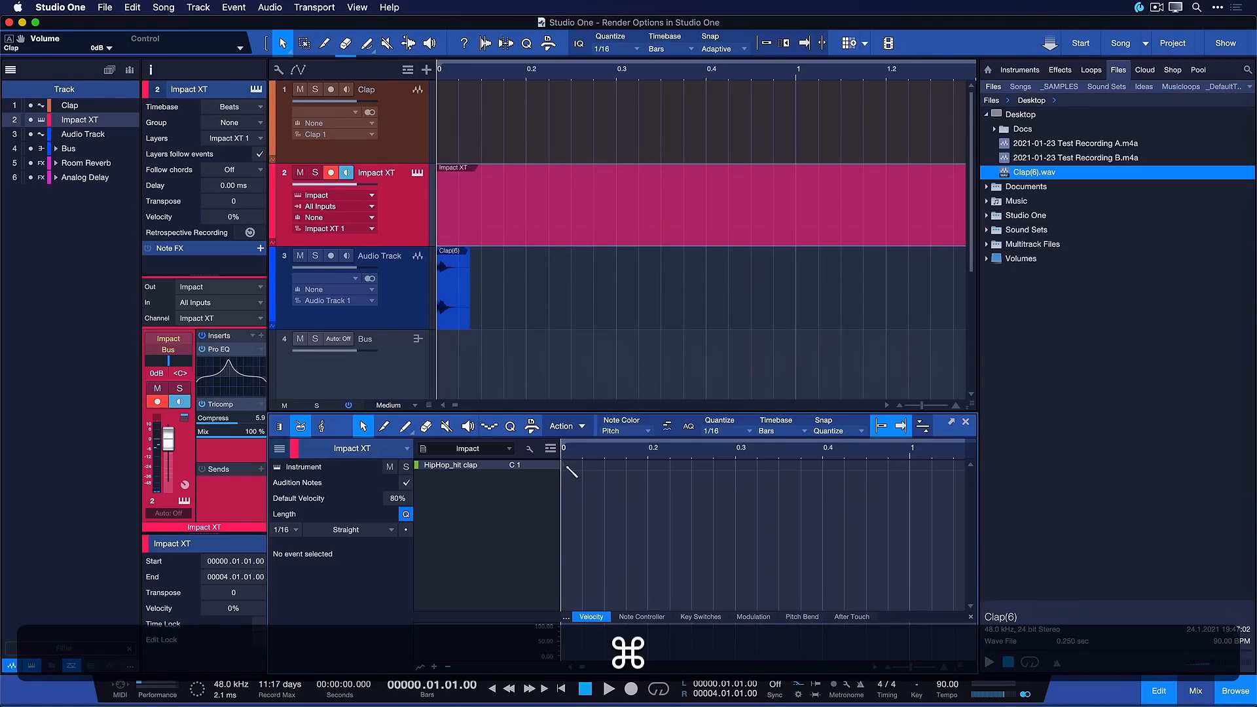
pyautogui.keyDown('super'); pyautogui.click(567, 468); pyautogui.keyUp('super')
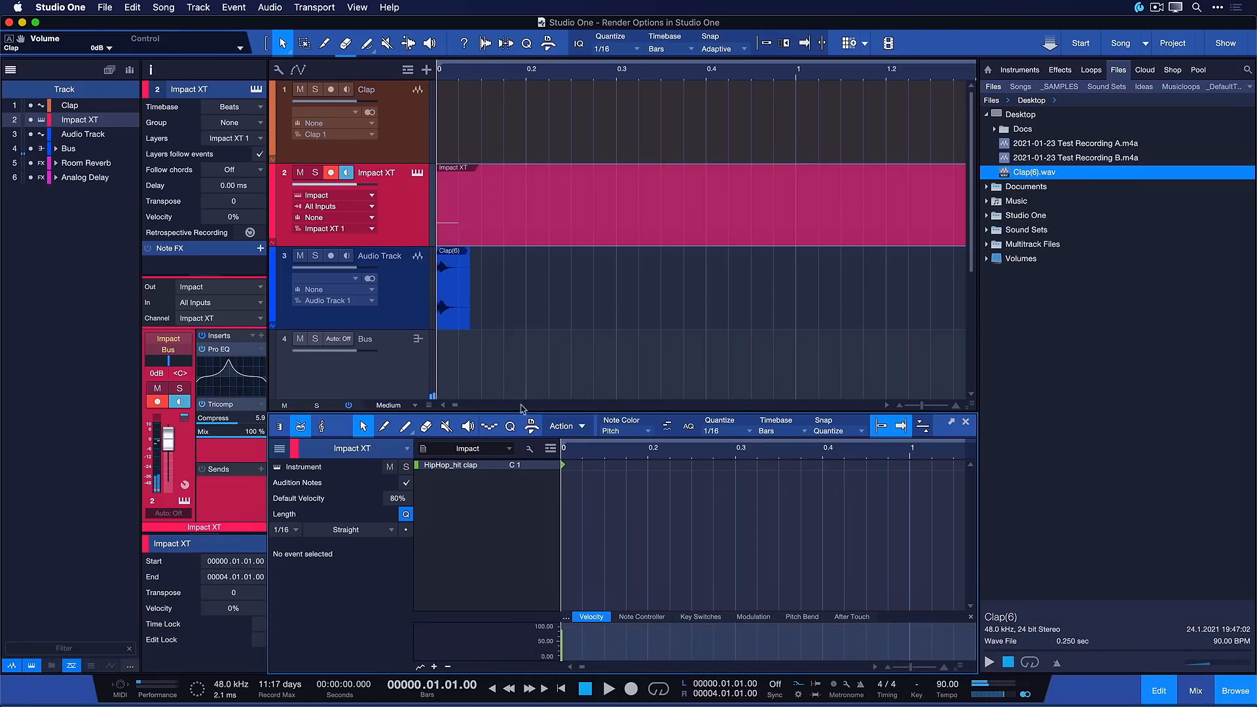
pyautogui.press('super')
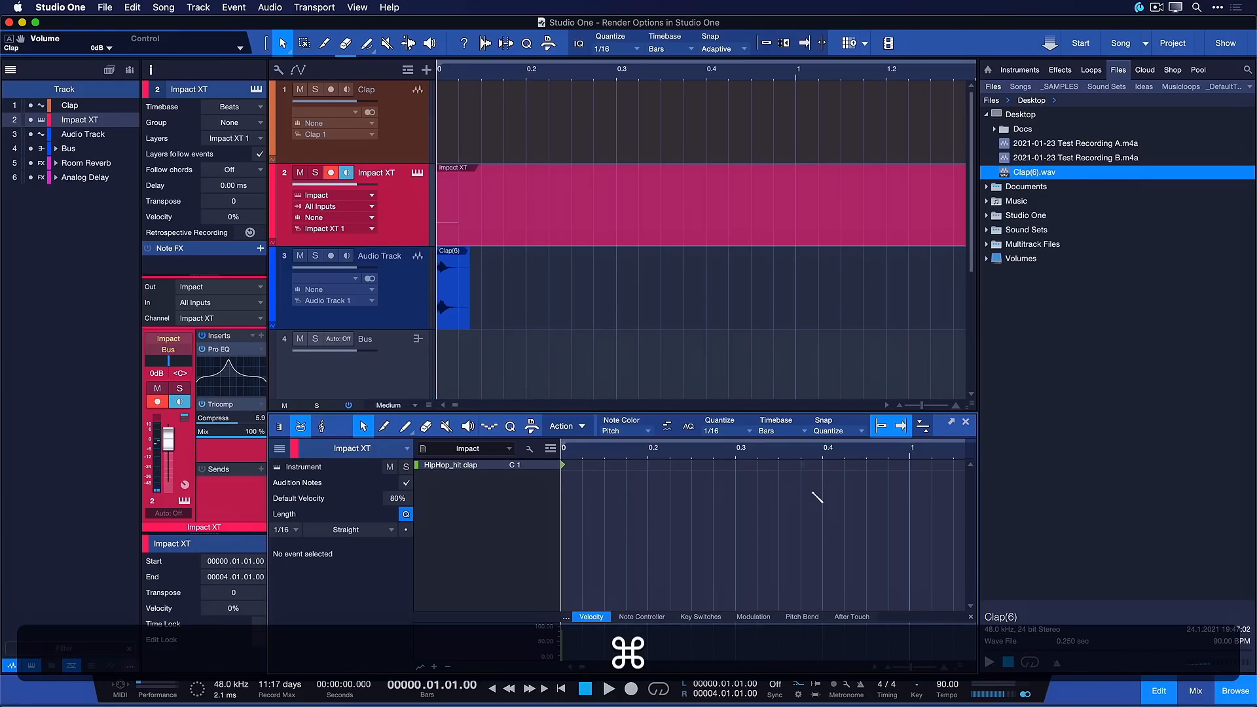
pyautogui.click(968, 426)
# - Delete the clap event from the Audio Track
pyautogui.press('w')
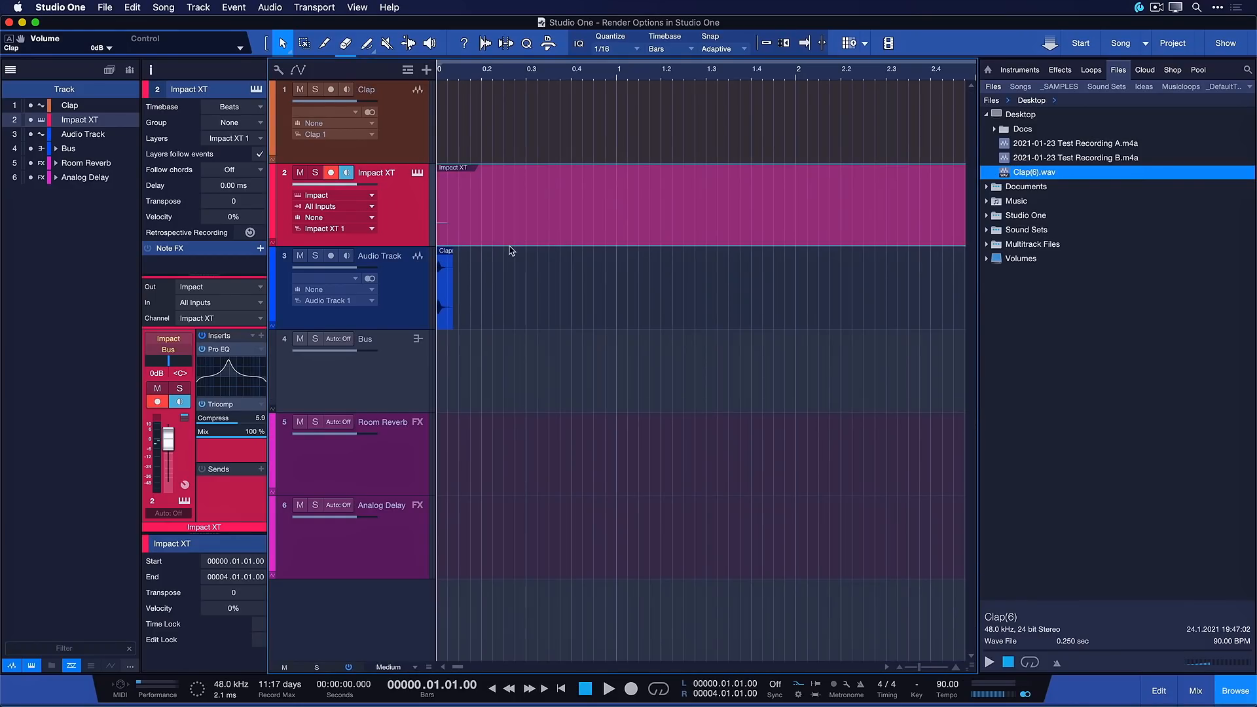
pyautogui.press('e')
pyautogui.click(453, 308)
pyautogui.press('Delete')
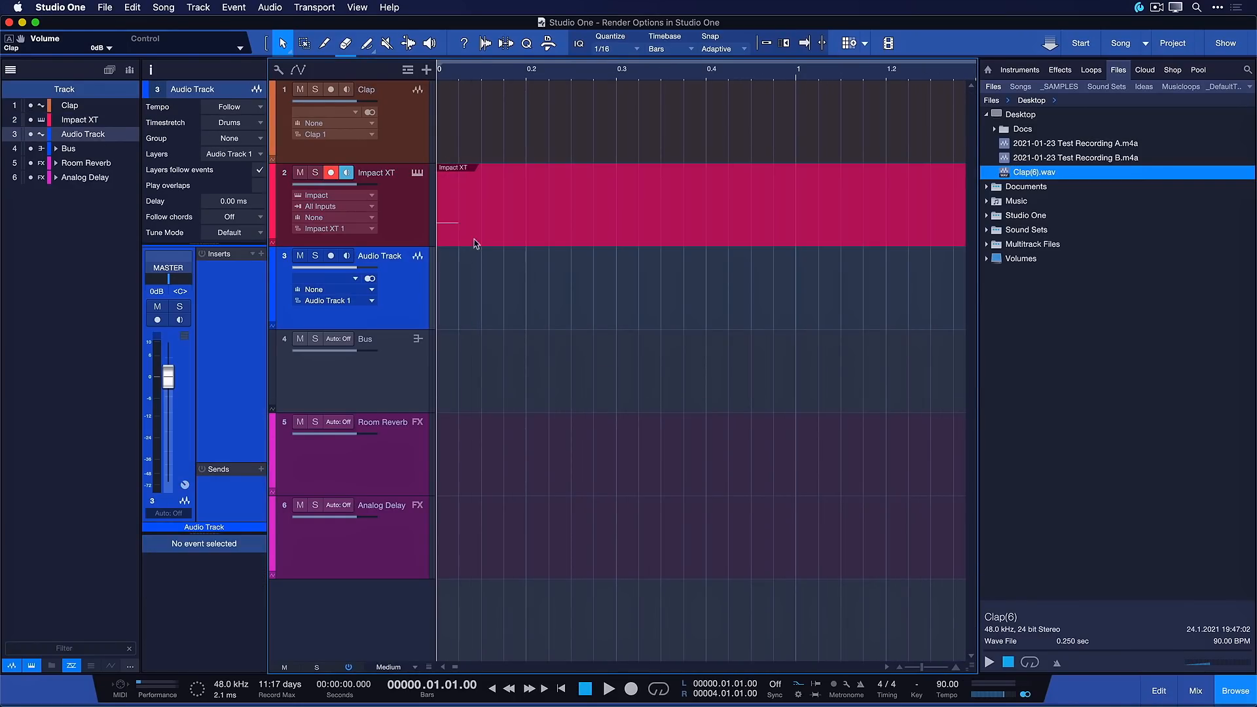
# - Render the Impact XT part to audio by moving it onto the Audio Track
pyautogui.click(492, 239)
pyautogui.moveTo(523, 234); pyautogui.dragTo(506, 280)
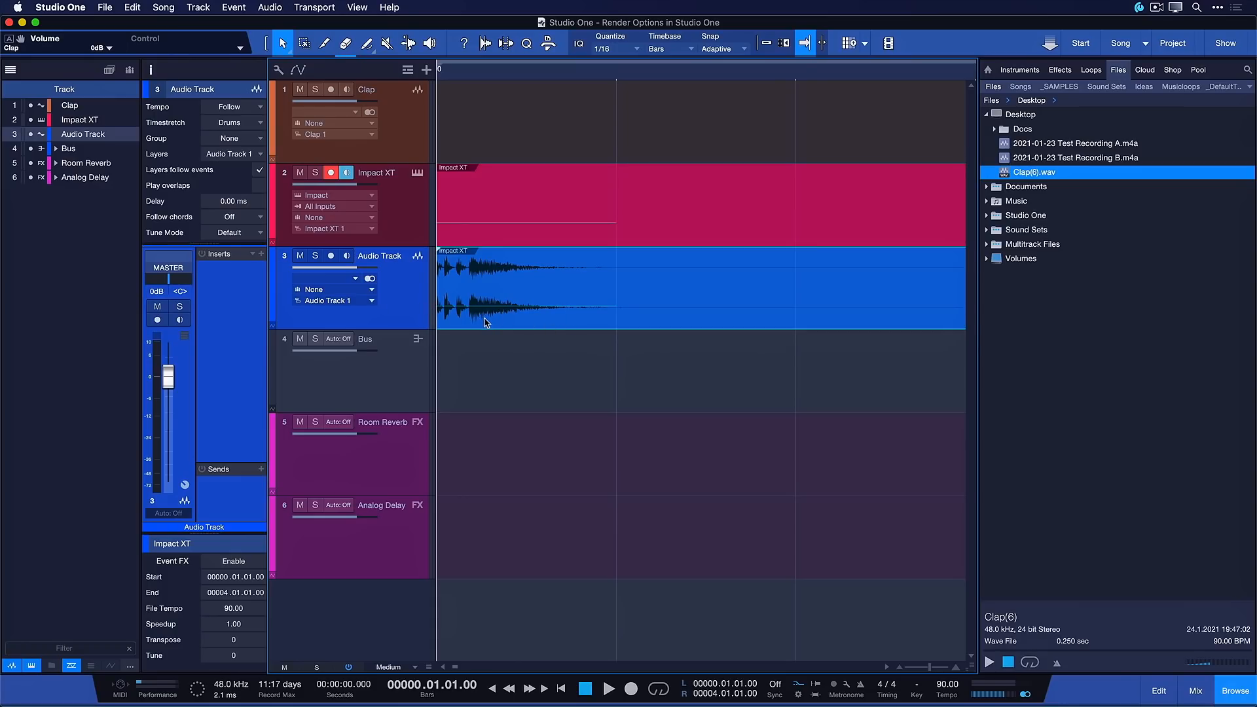
pyautogui.moveTo(485, 323); pyautogui.dragTo(532, 365)
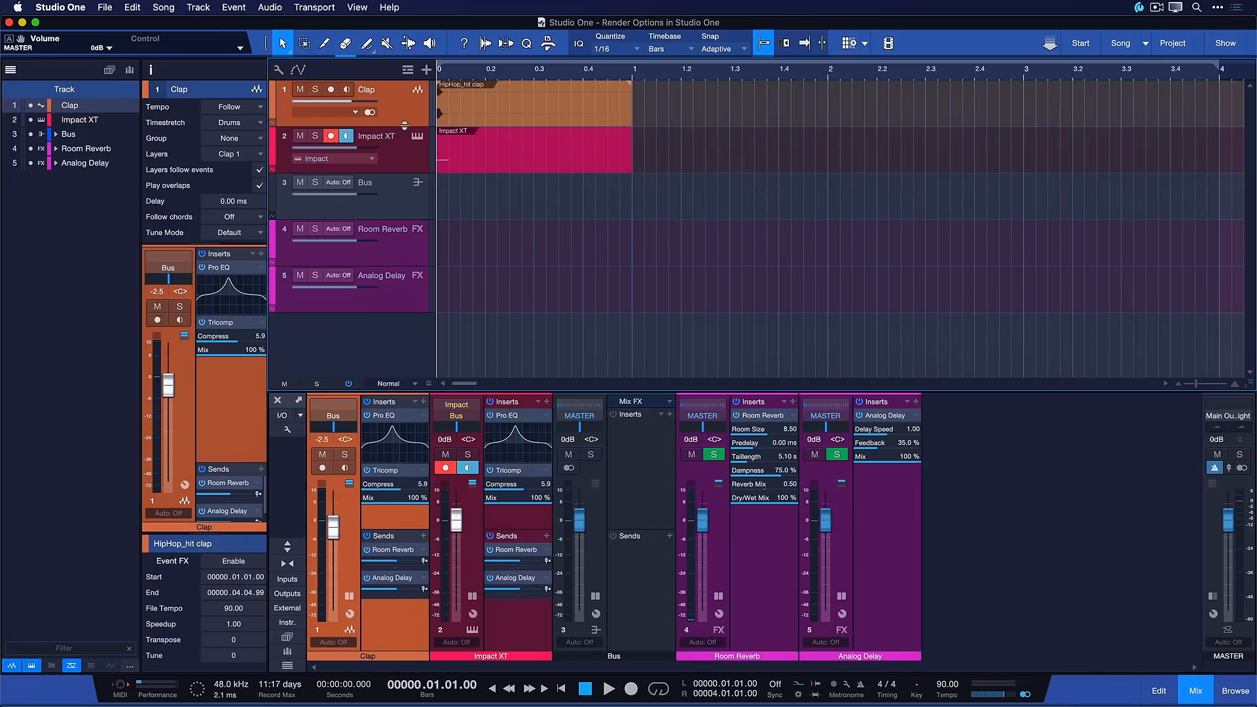
# - Review the channel settings of the Clap, Impact XT, Bus, Room Reverb and Analog Delay tracks, ending on the Clap track
pyautogui.click(406, 154)
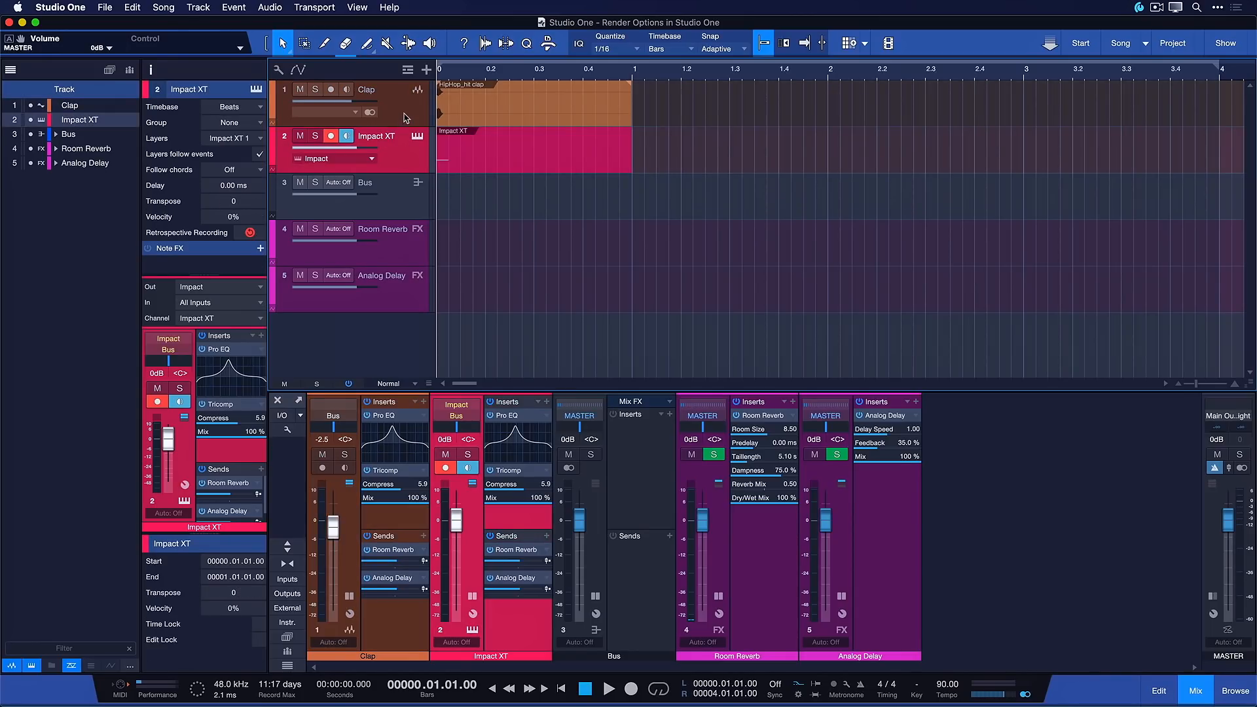
pyautogui.click(404, 114)
pyautogui.click(402, 209)
pyautogui.click(399, 241)
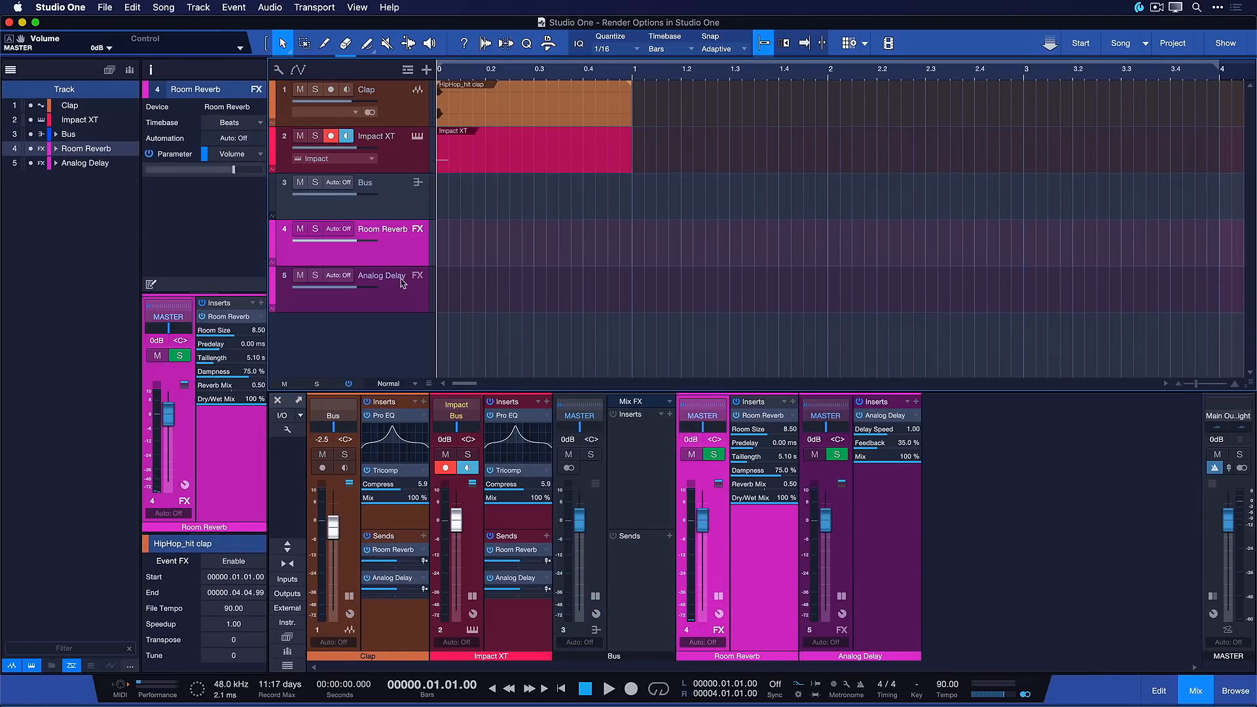
pyautogui.click(400, 298)
pyautogui.click(386, 107)
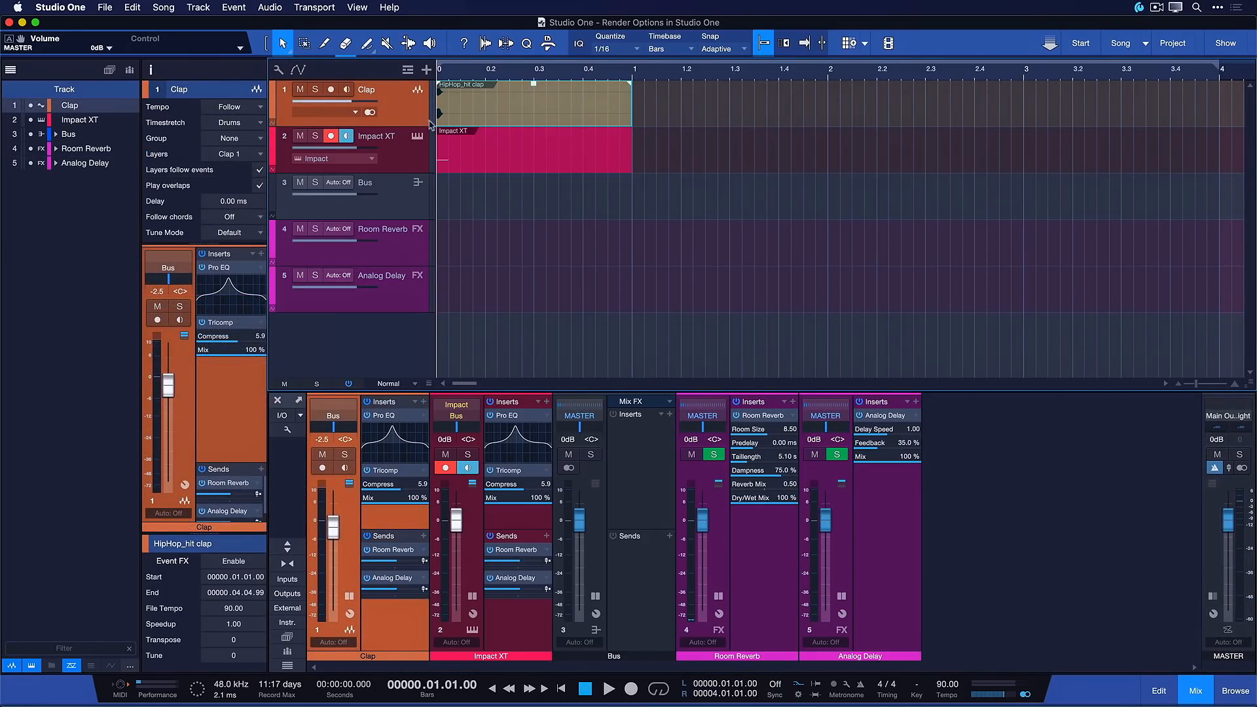
# - Mute the Impact XT part and play back the HipHop_hit clap event through its reverb and delay sends
pyautogui.click(501, 160)
pyautogui.click(484, 106)
pyautogui.press('space')
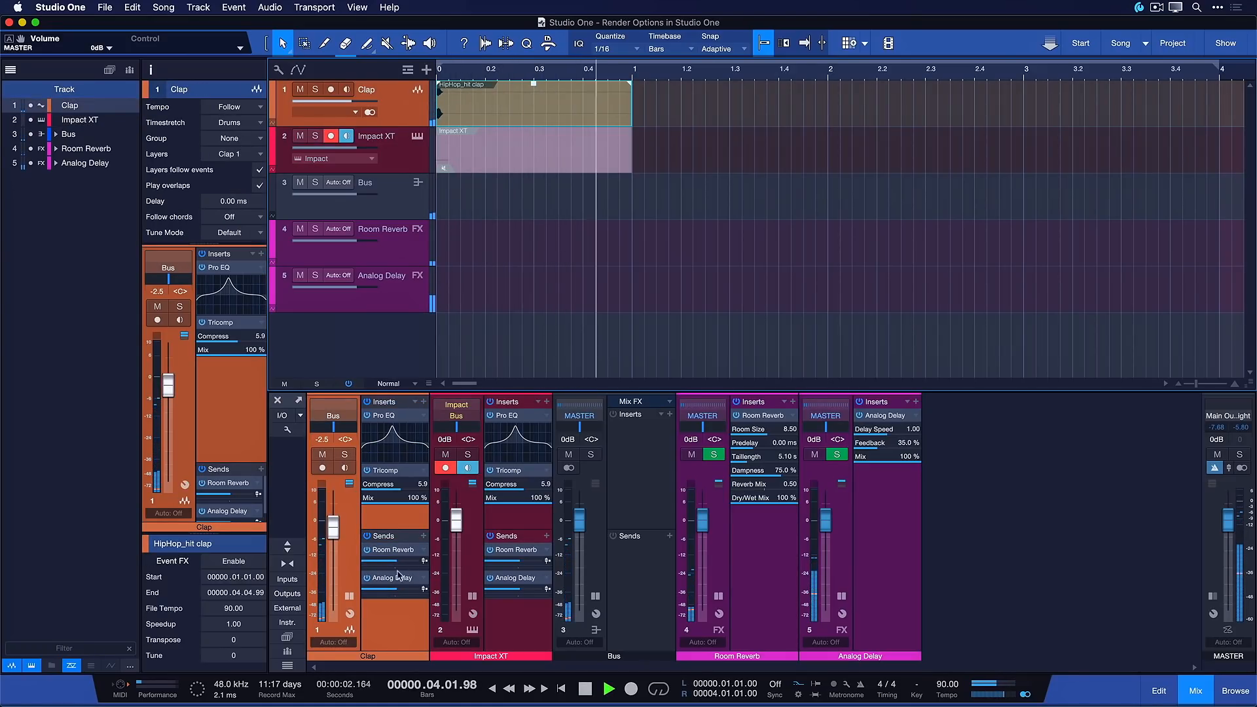
pyautogui.moveTo(402, 594)
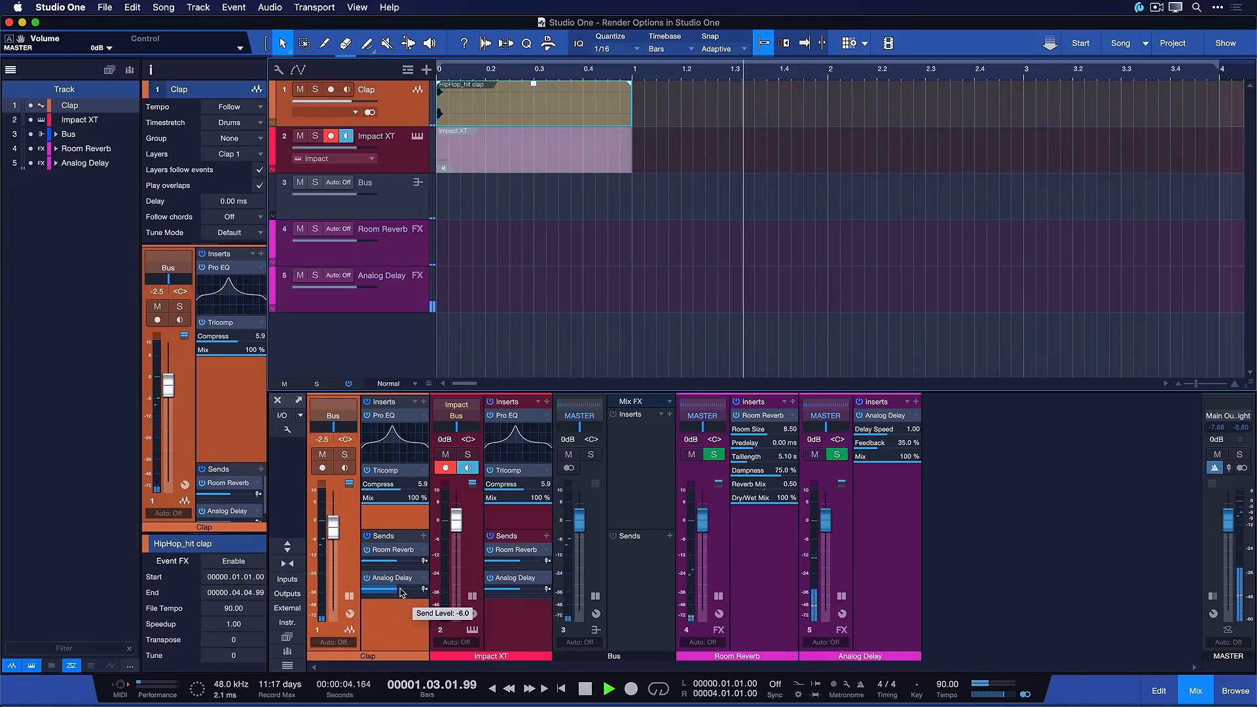
pyautogui.press('space')
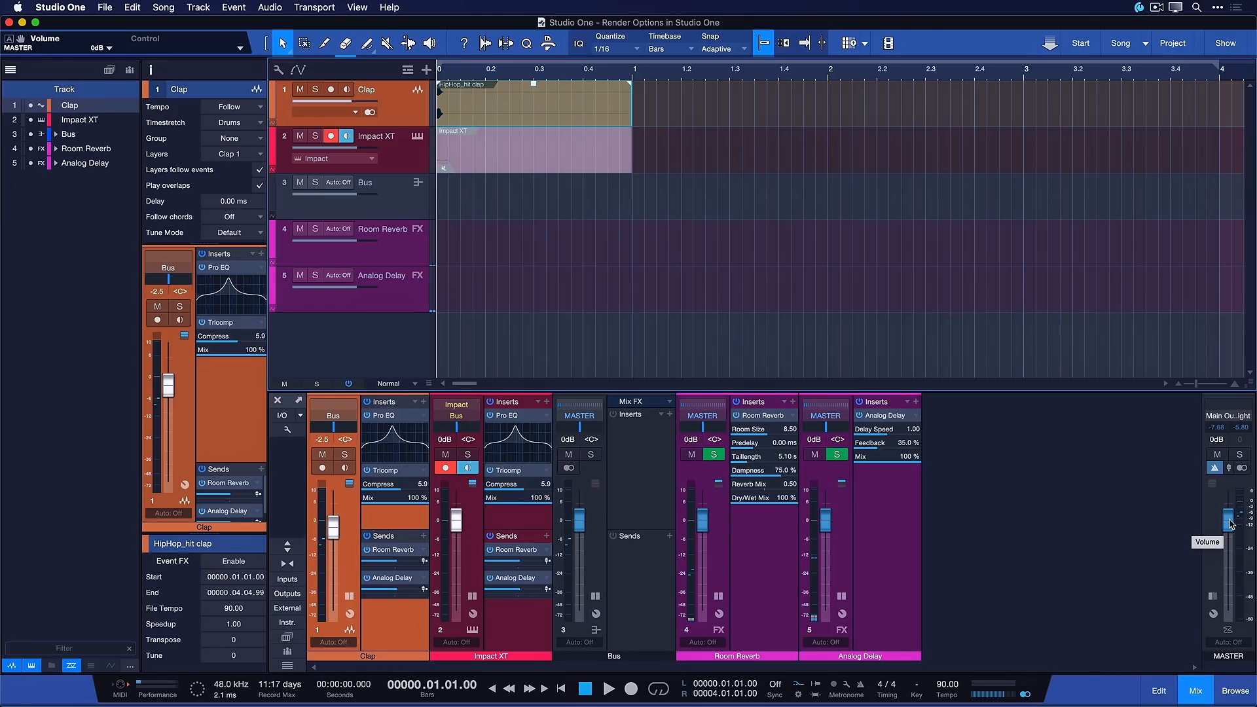
# - Lower the main output fader to minus infinity and play back the song
pyautogui.moveTo(1230, 524); pyautogui.dragTo(1229, 627)
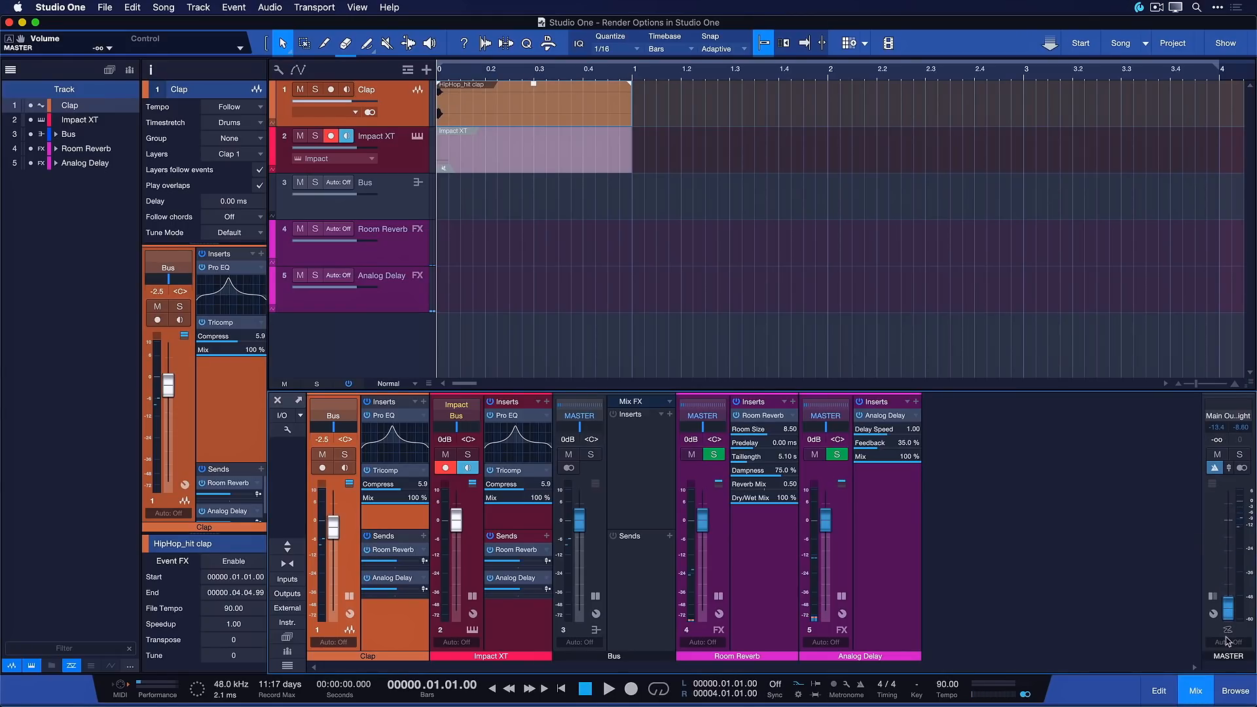
pyautogui.press('space')
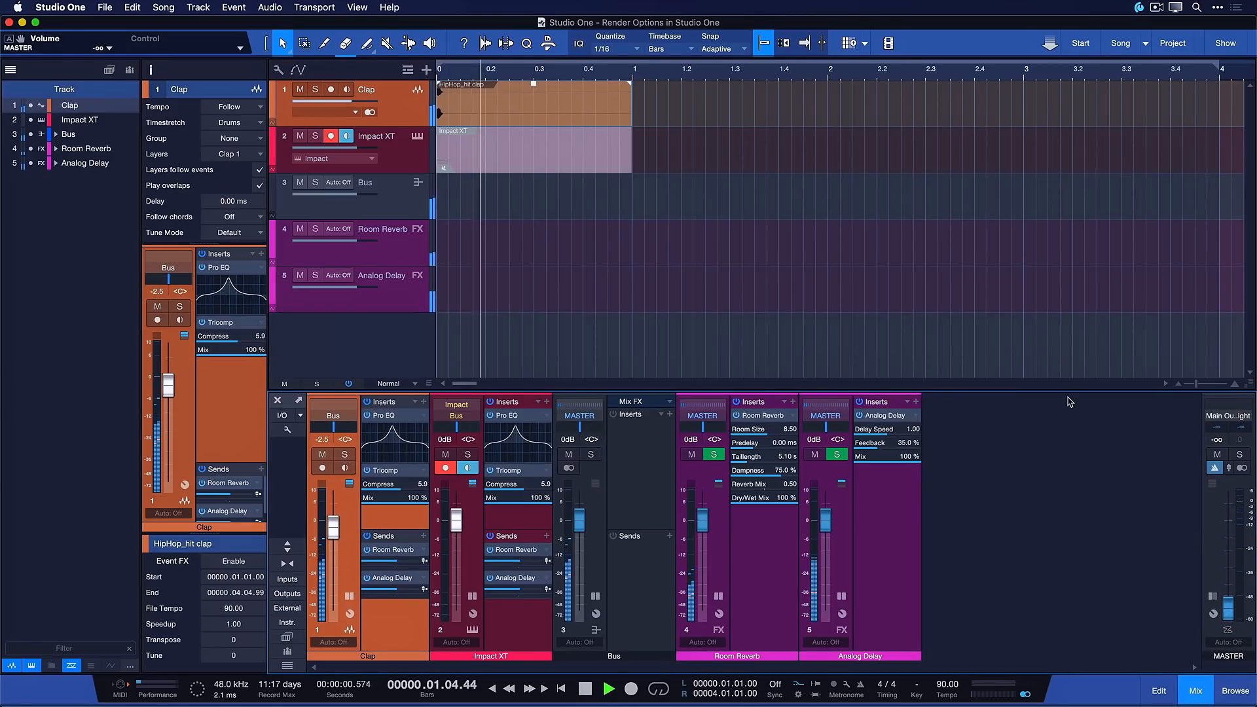
pyautogui.press('space')
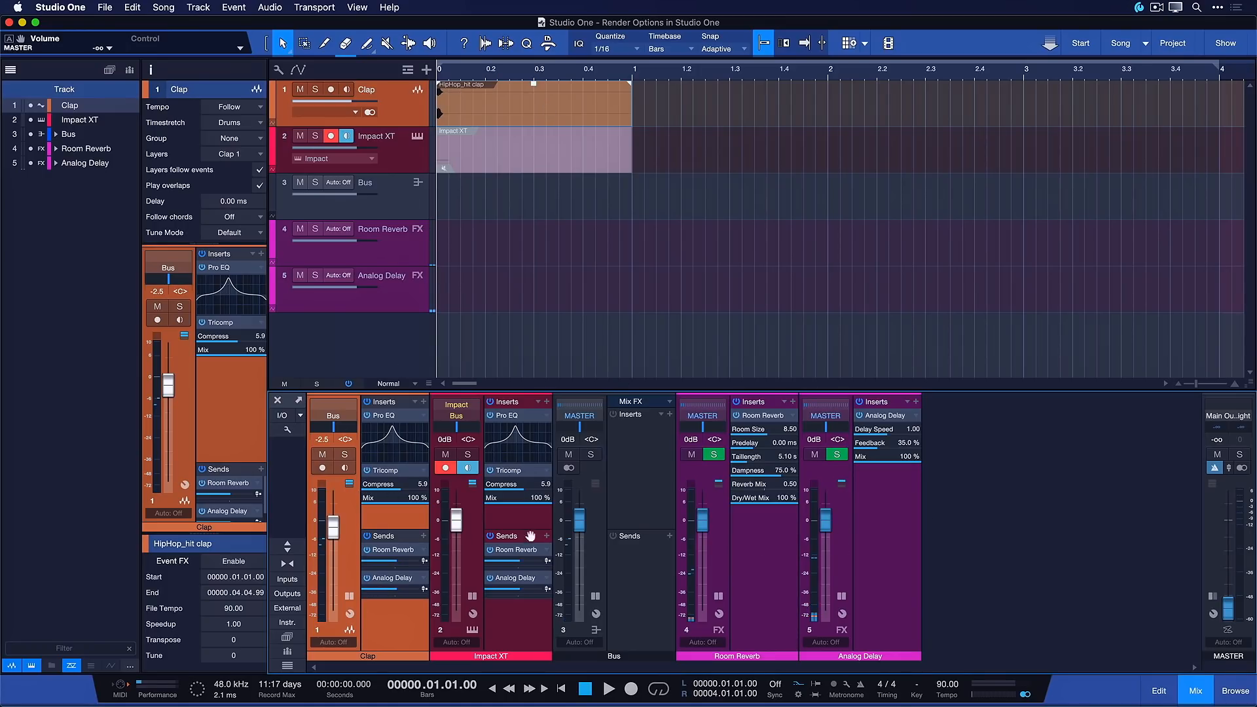
# - Mix down the HipHop_hit clap event to a new track and view the rendered waveform
pyautogui.rightClick(537, 99)
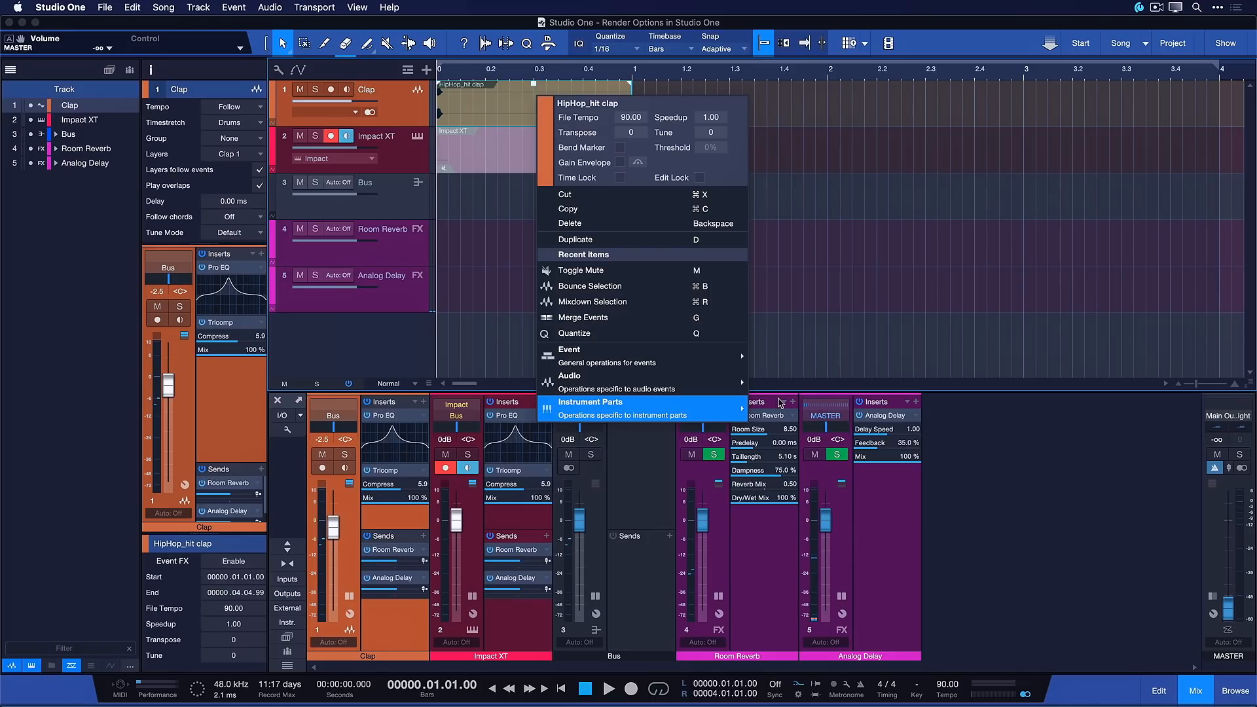
pyautogui.moveTo(738, 356)
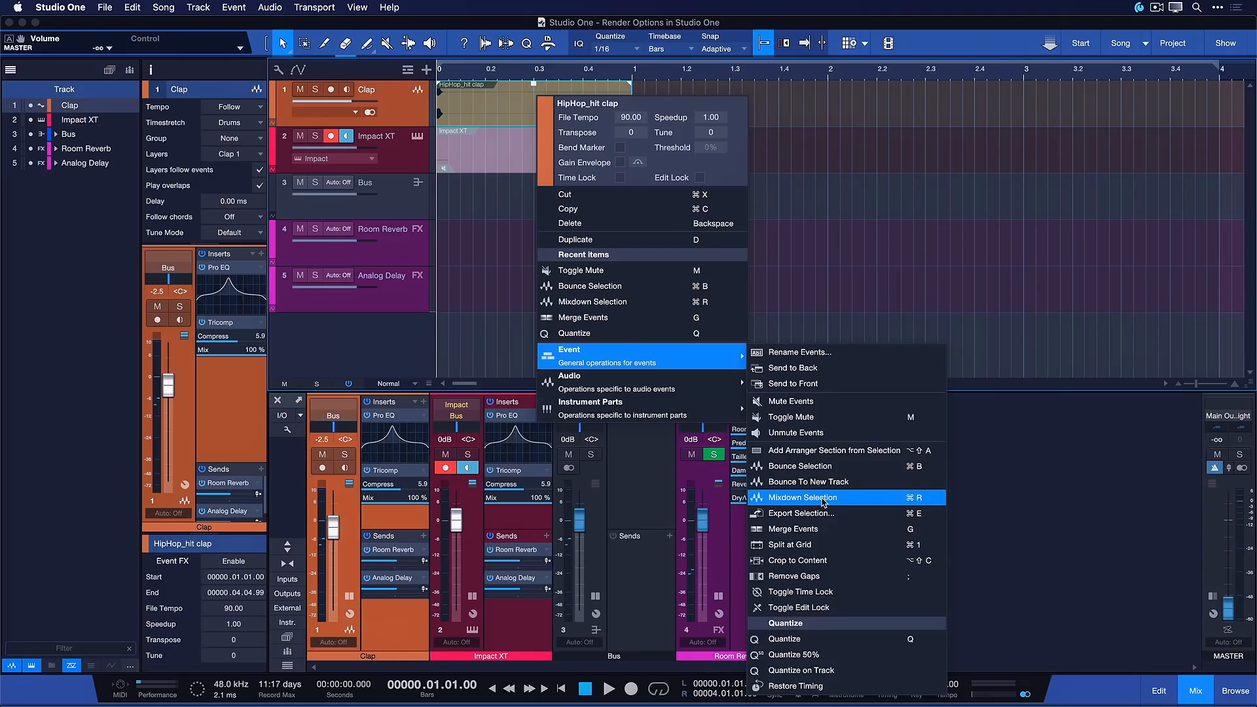
pyautogui.click(803, 498)
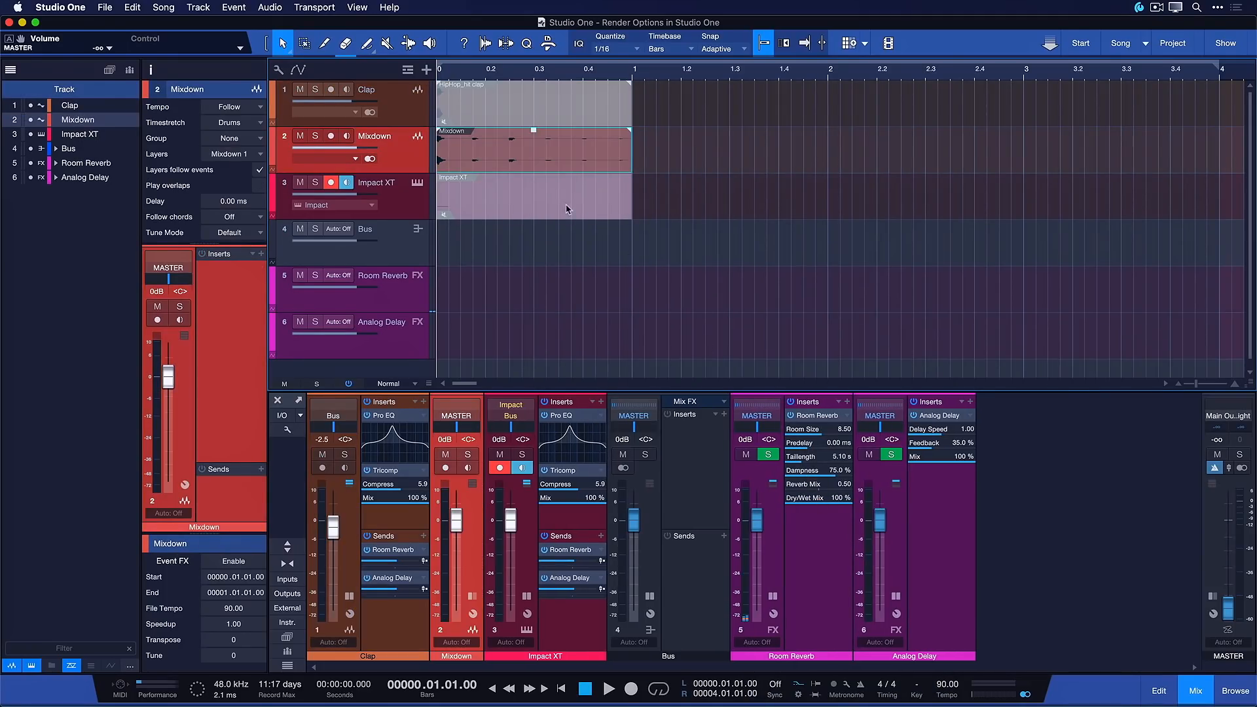
pyautogui.press('z')
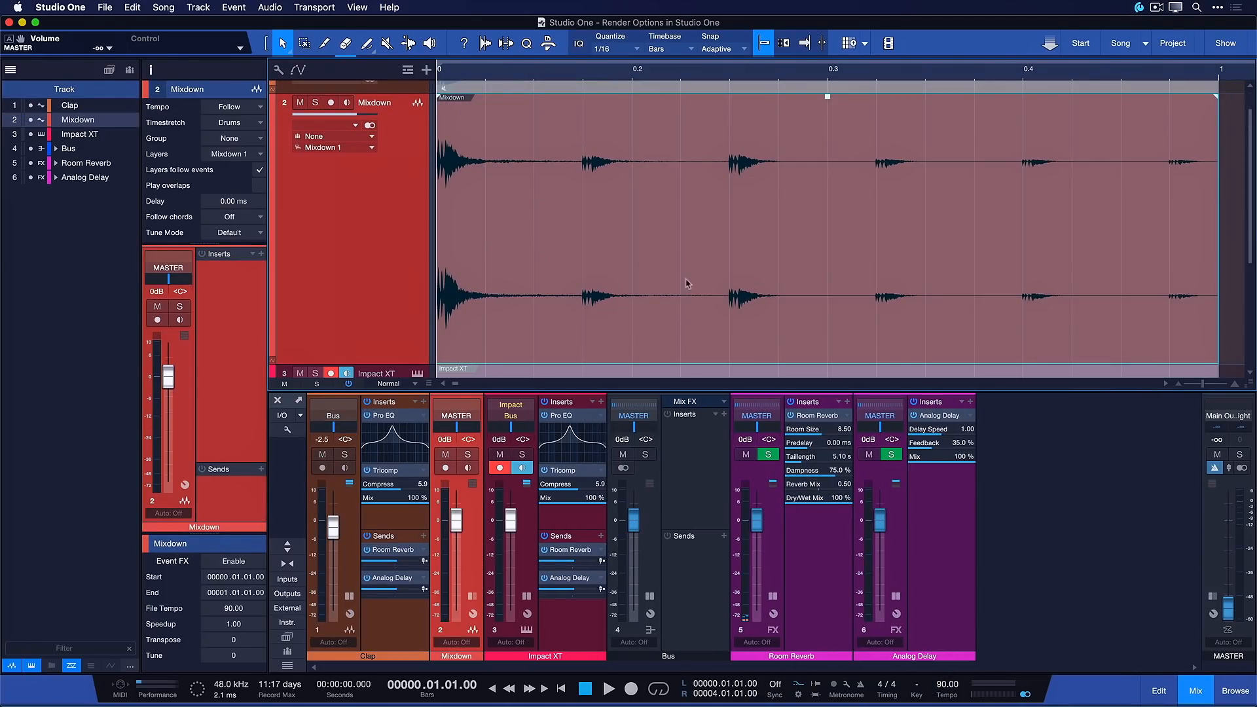
pyautogui.press('w')
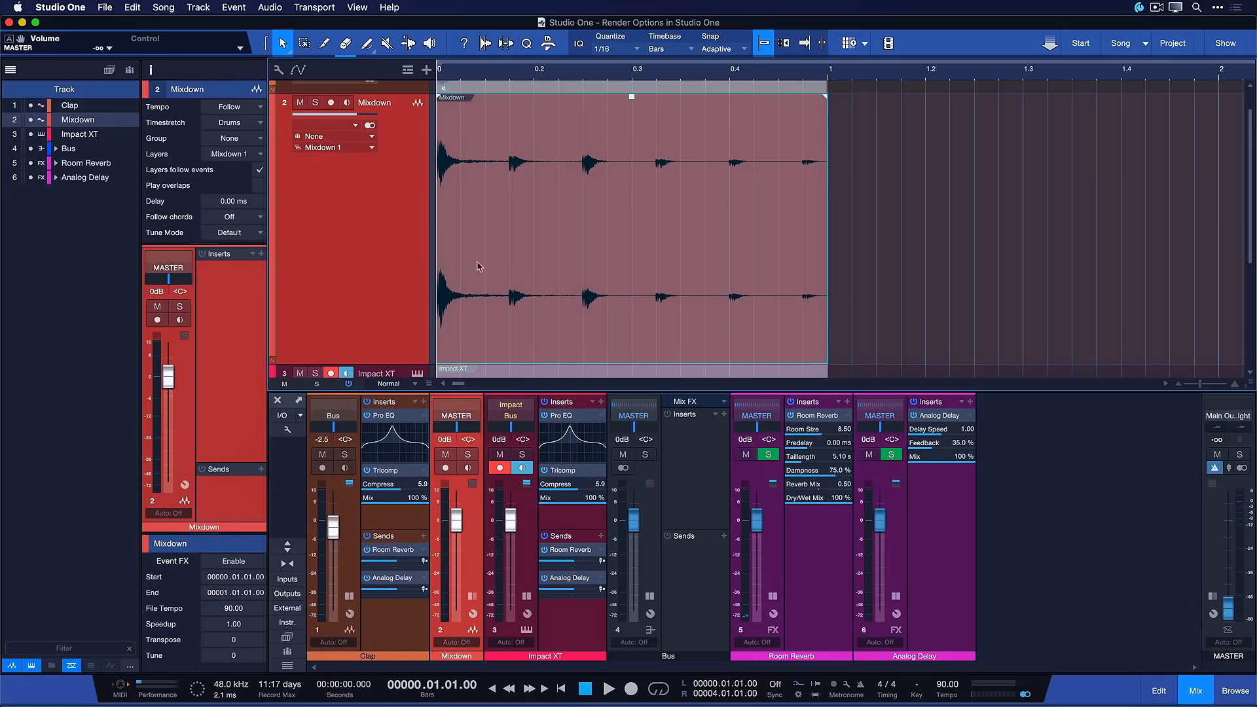
# - Reset the main output fader to 0 dB and solo the Mixdown track
pyautogui.click(1237, 614)
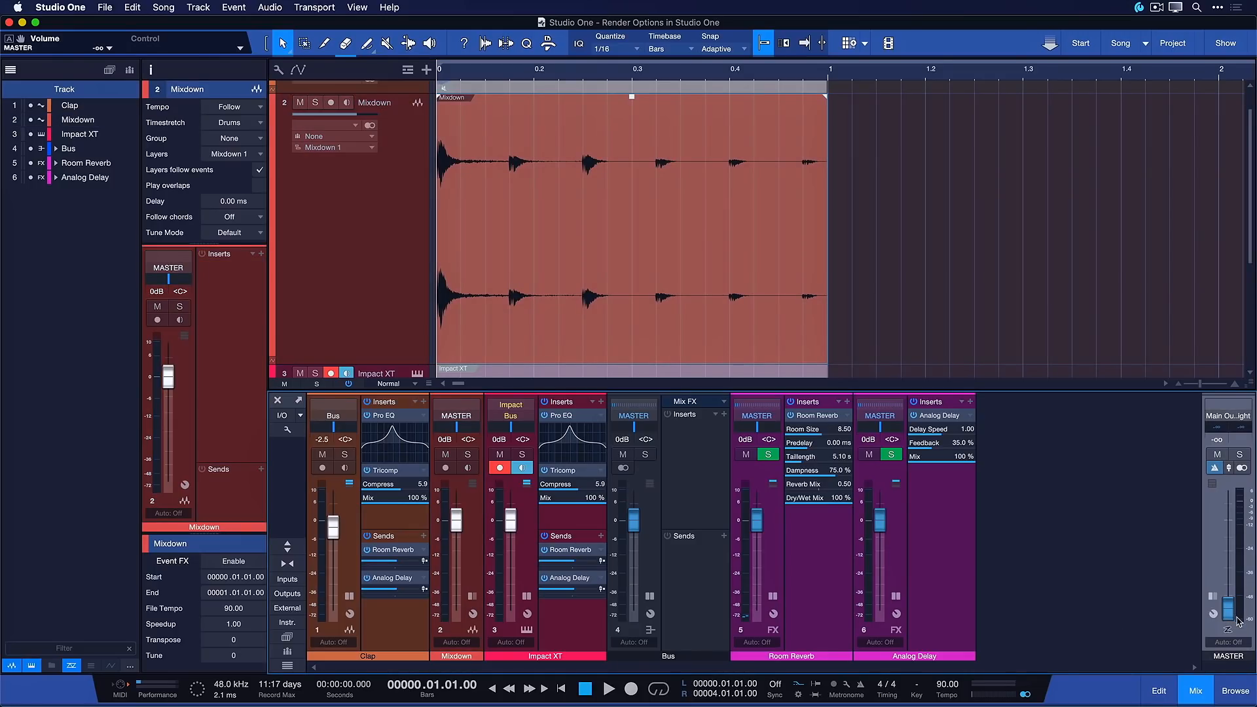
pyautogui.keyDown('super'); pyautogui.click(1228, 614); pyautogui.keyUp('super')
pyautogui.click(713, 337)
pyautogui.press('w')
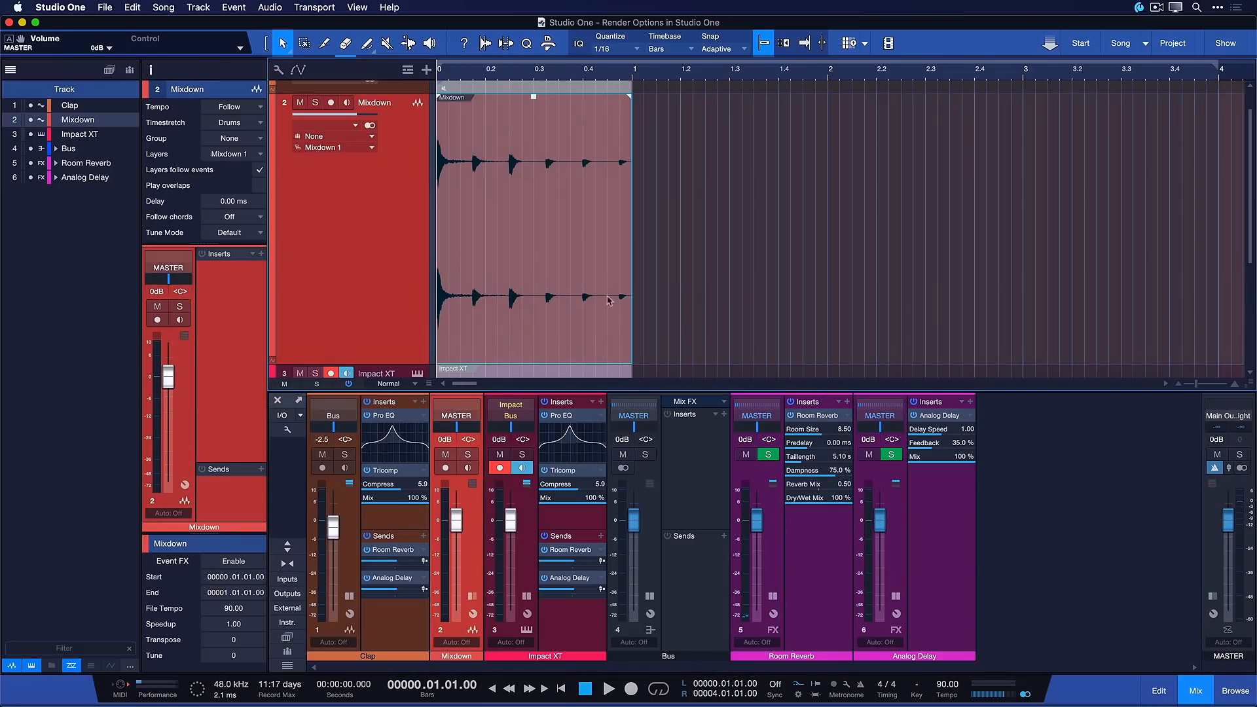
pyautogui.press('s')
pyautogui.scroll(1, 682, 273)
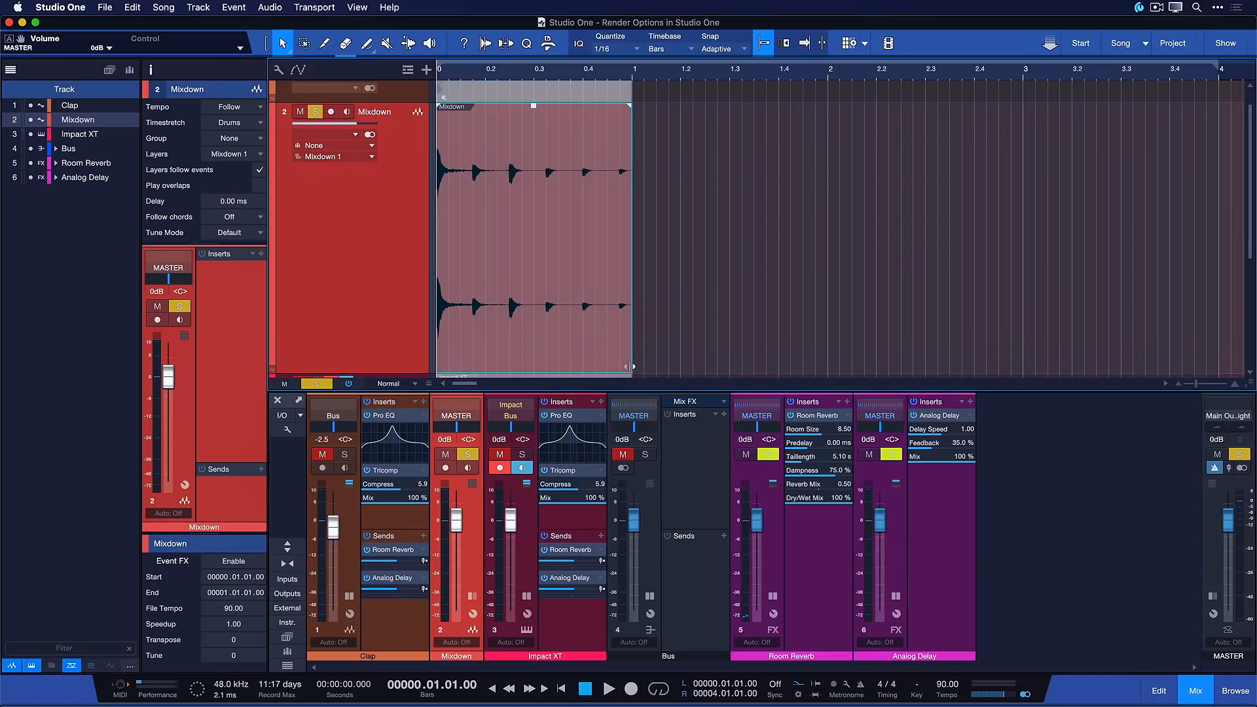
pyautogui.scroll(-2, 630, 366)
pyautogui.scroll(2, 433, 318)
pyautogui.hotkey('shift', 'w')
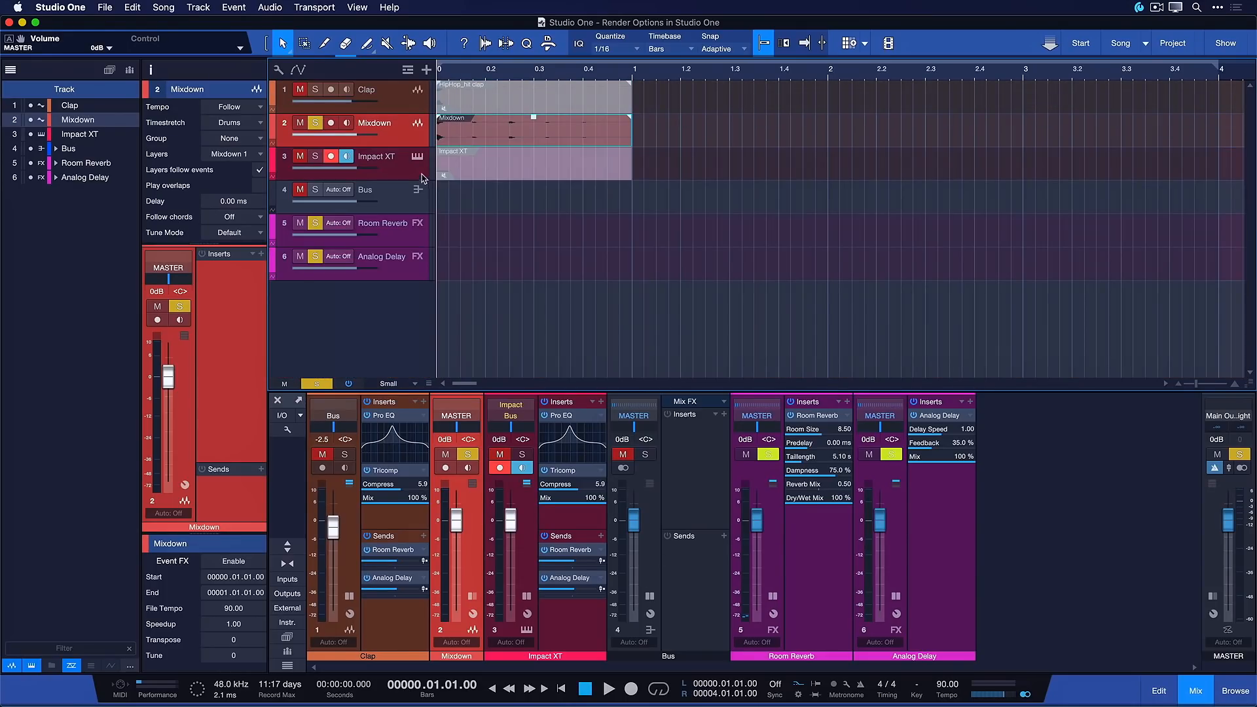
# - Bypass all effects globally and play back the soloed Mixdown event
pyautogui.click(350, 389)
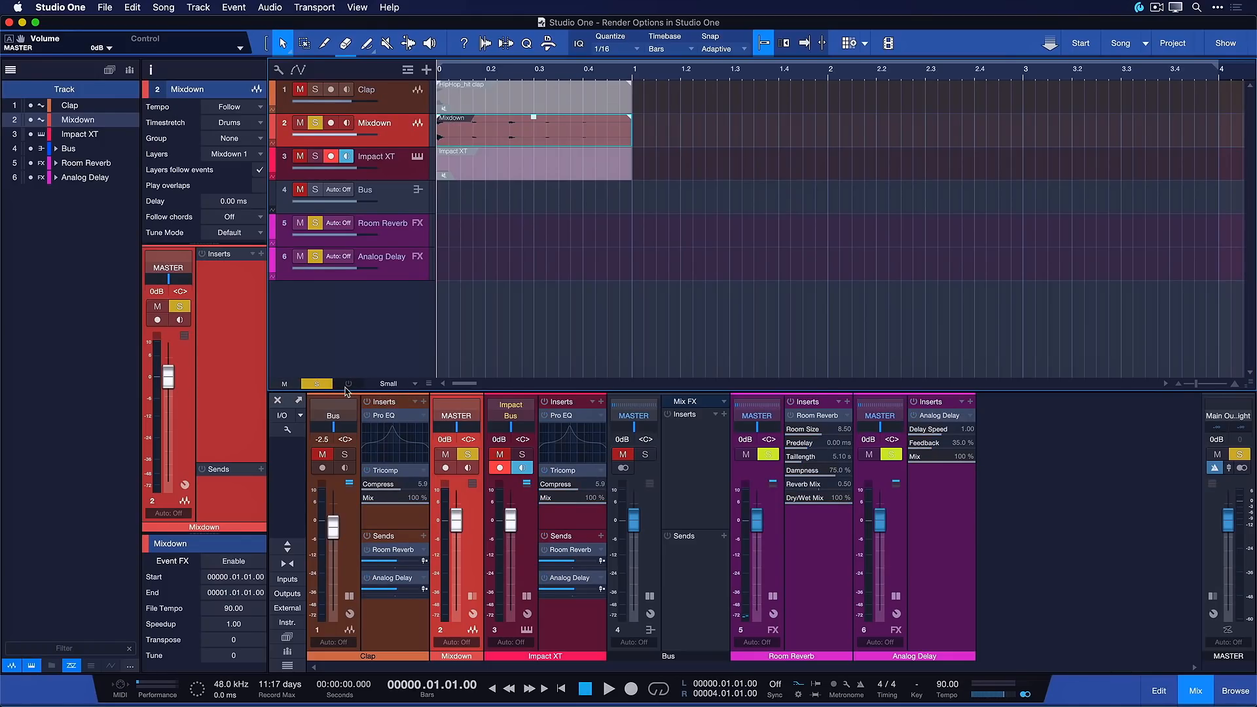
pyautogui.hotkey('shift', 'e')
pyautogui.press('z')
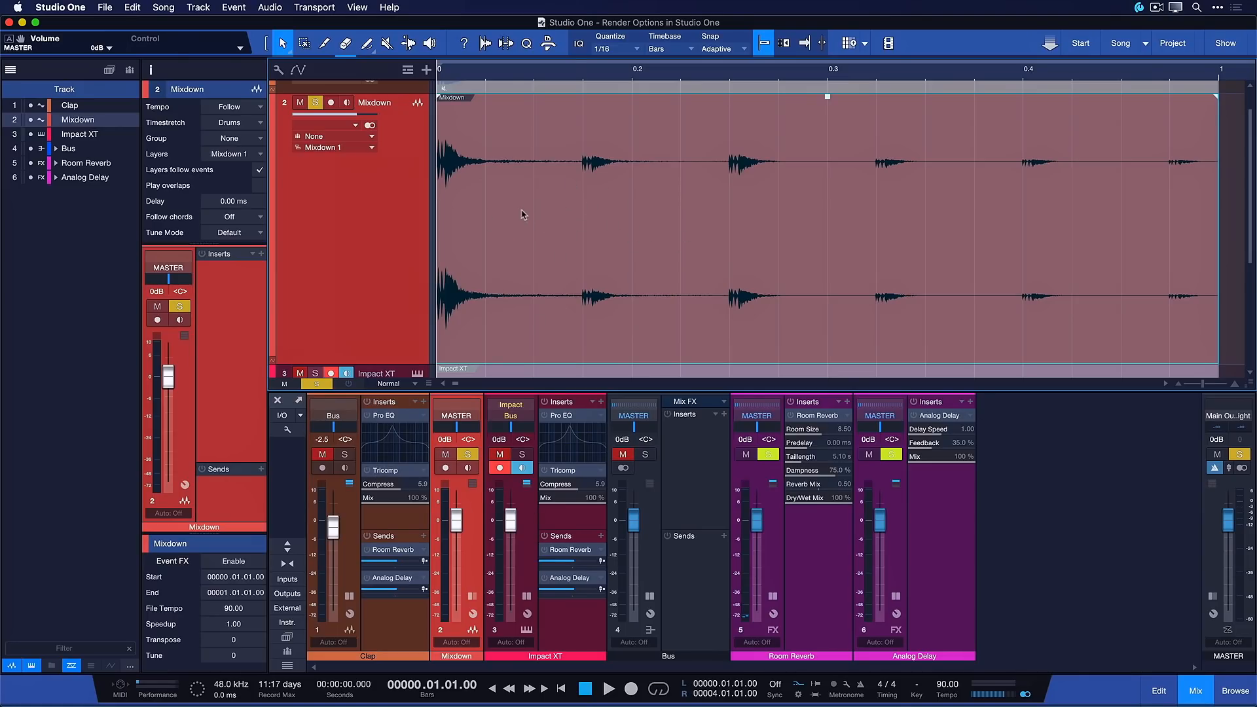
pyautogui.press('space')
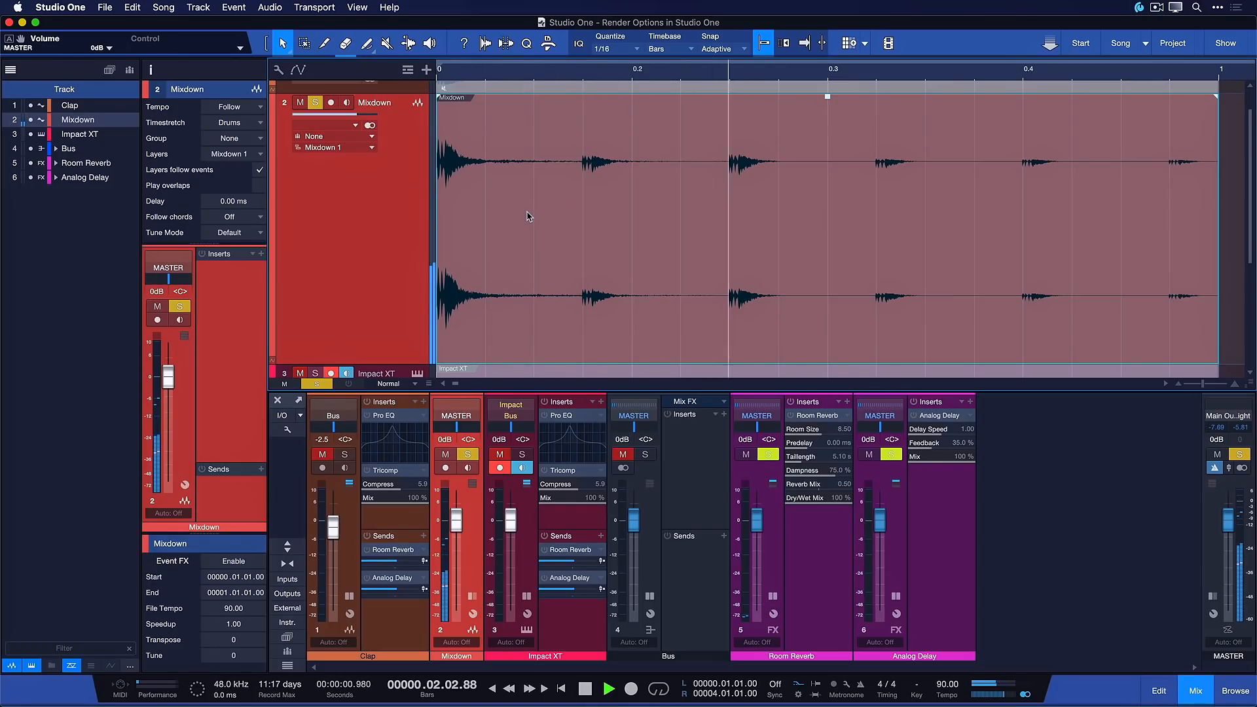
pyautogui.press('space')
pyautogui.press('z')
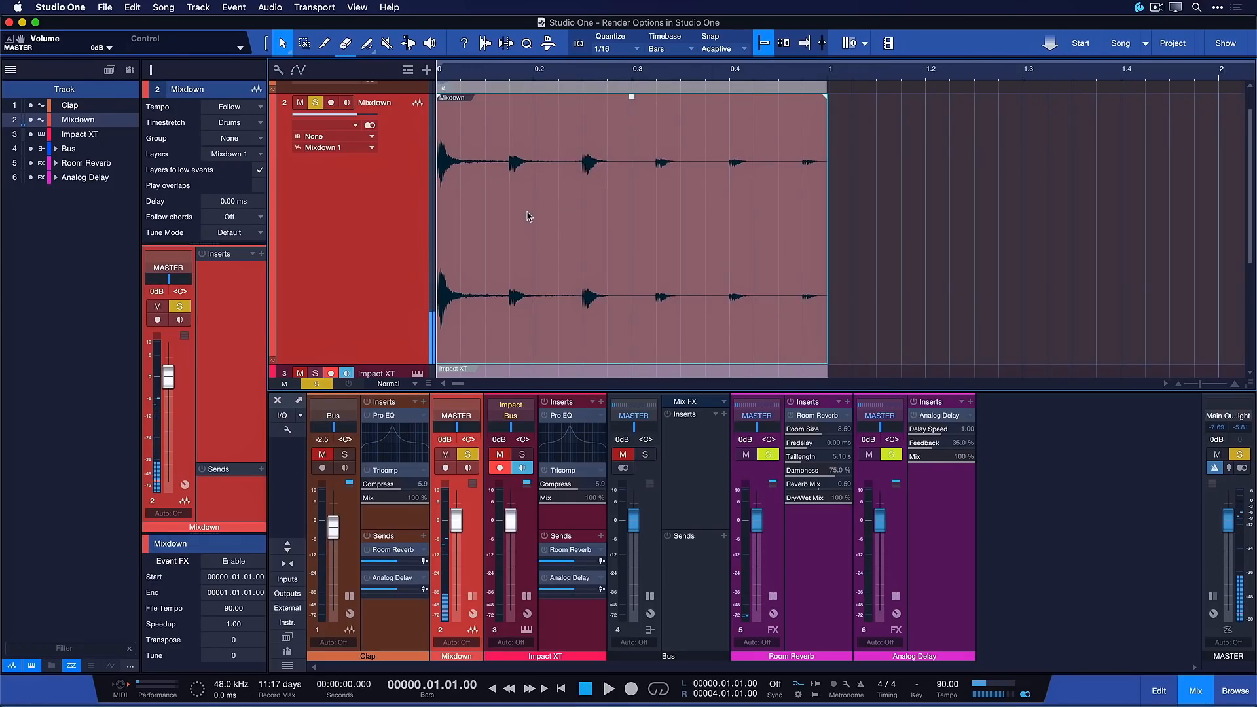
# - Re-enable all effects and play back the HipHop_hit clap event with only its Clap track soloed
pyautogui.click(449, 93)
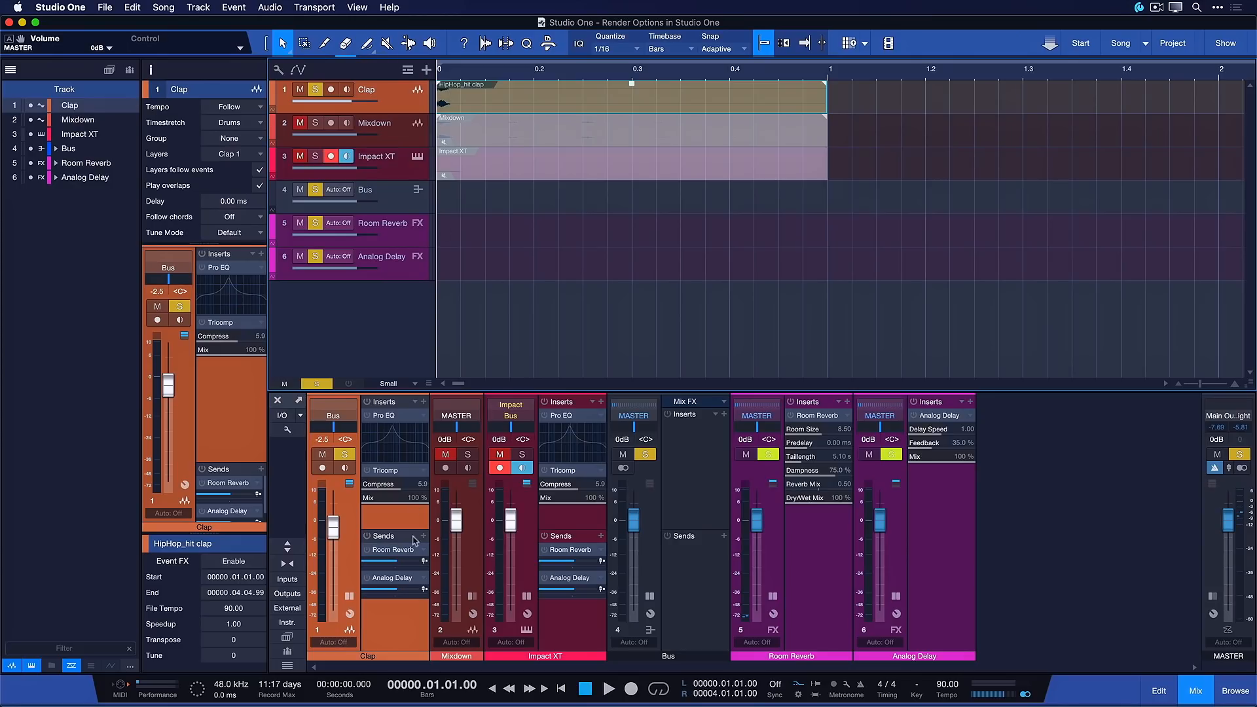
pyautogui.click(347, 383)
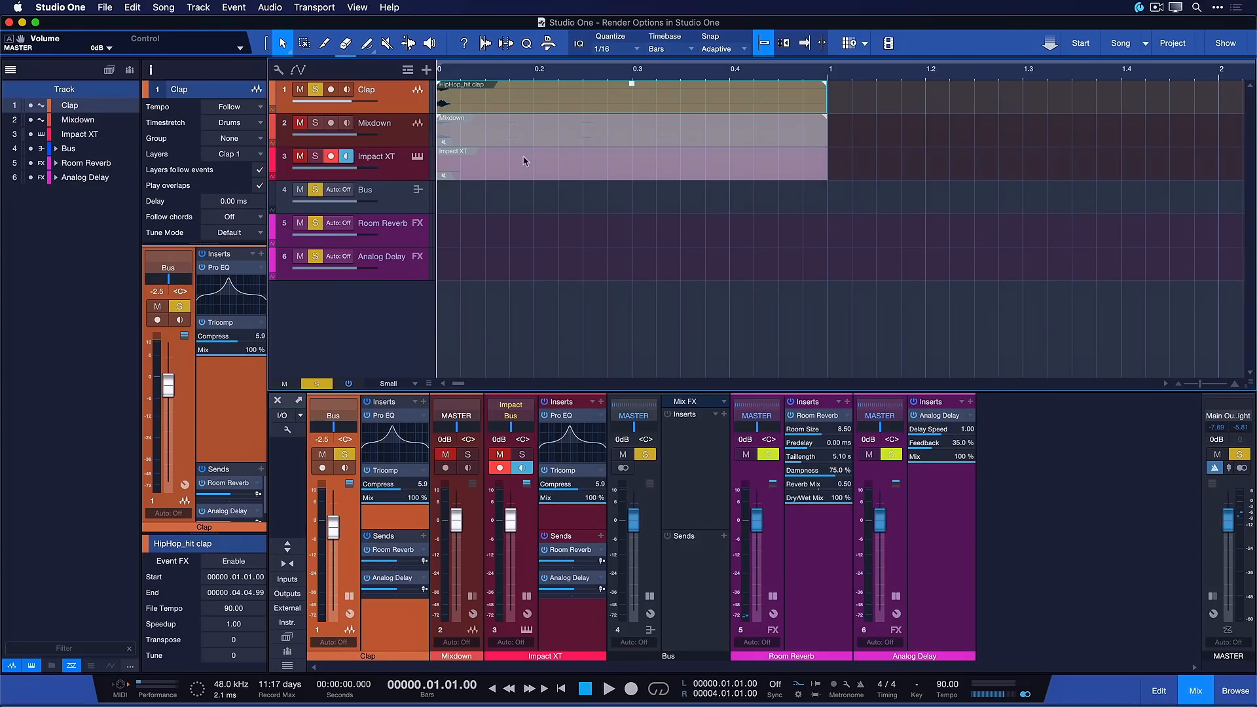
pyautogui.press('space')
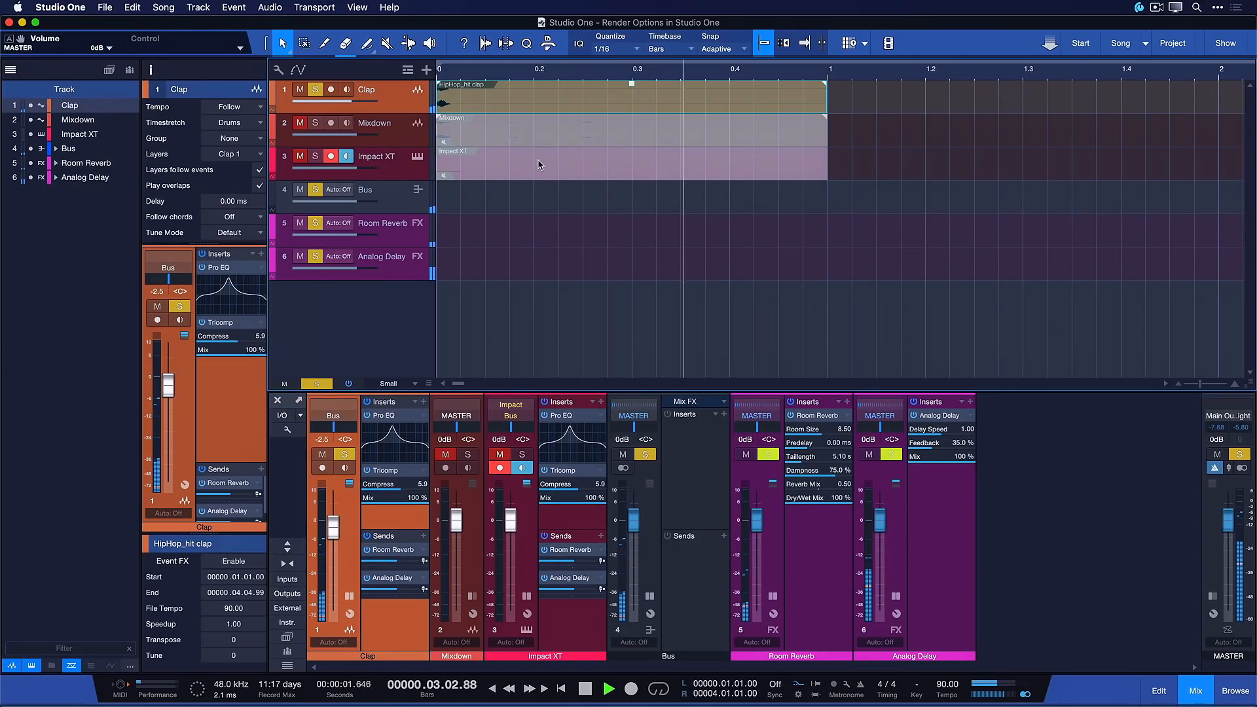
# - Unmute the Impact XT part and play it back with its own track soloed
pyautogui.click(515, 169)
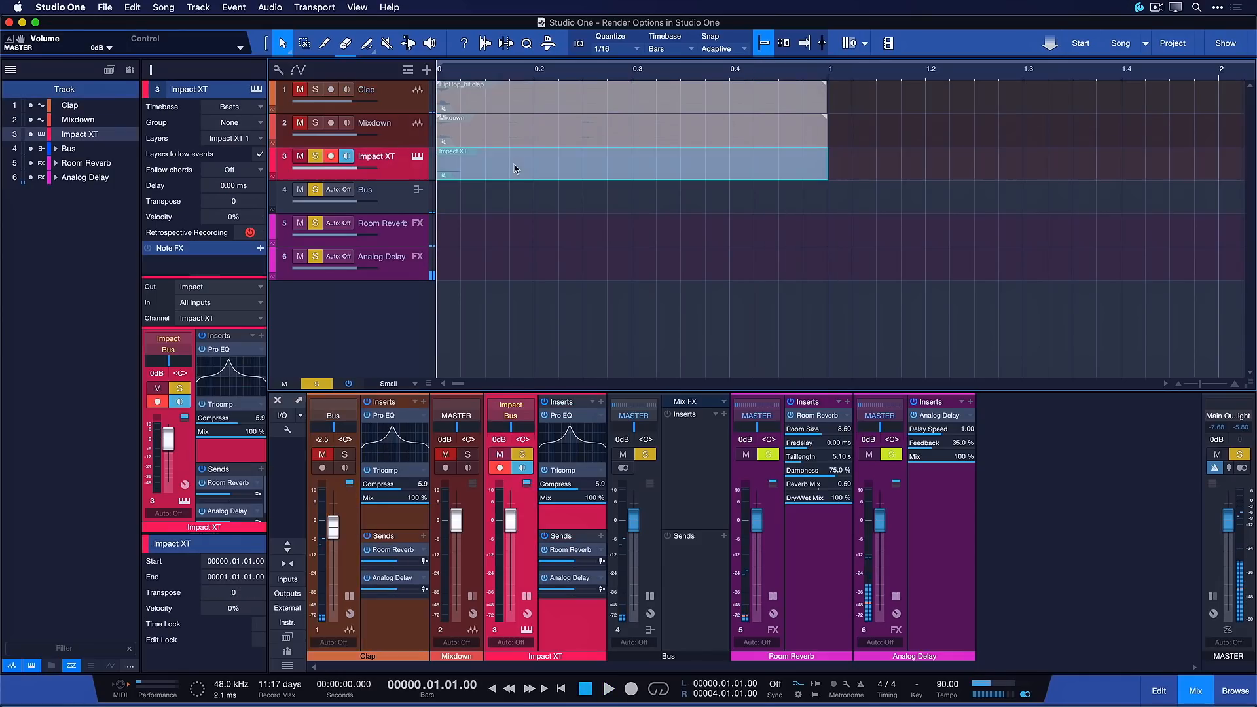
pyautogui.hotkey('shift', 'm')
pyautogui.press('w')
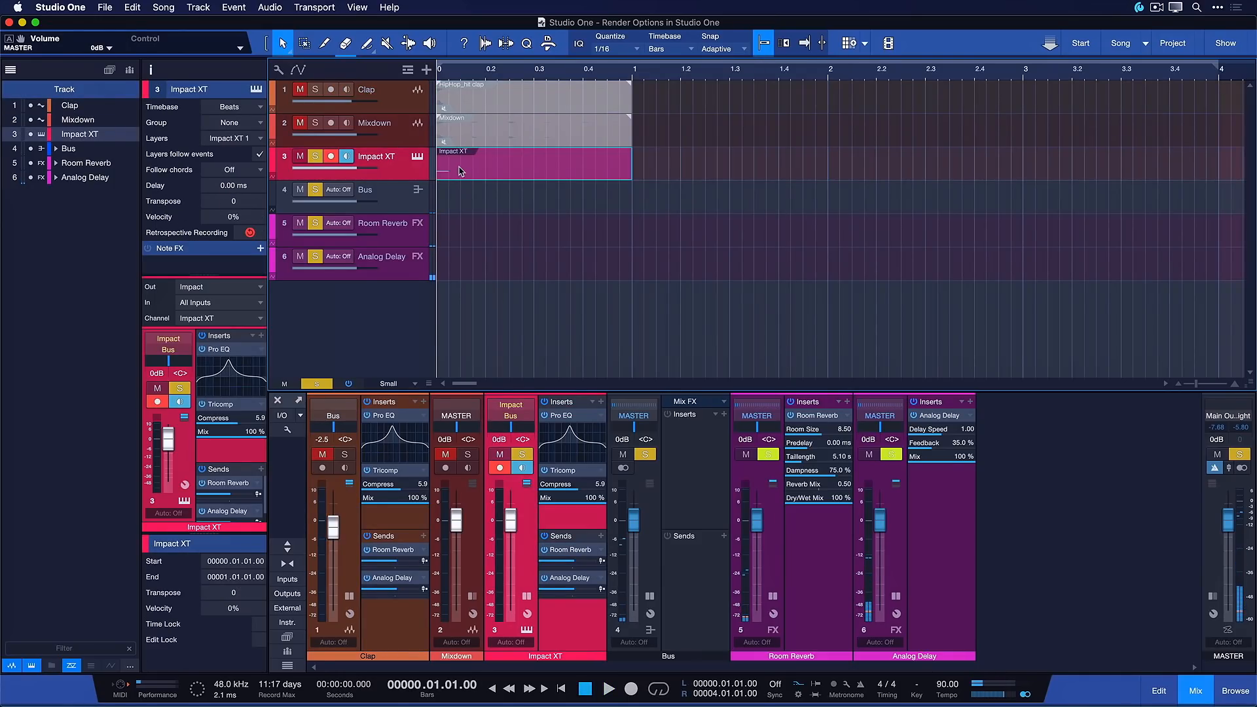
pyautogui.press('space')
pyautogui.press('space')
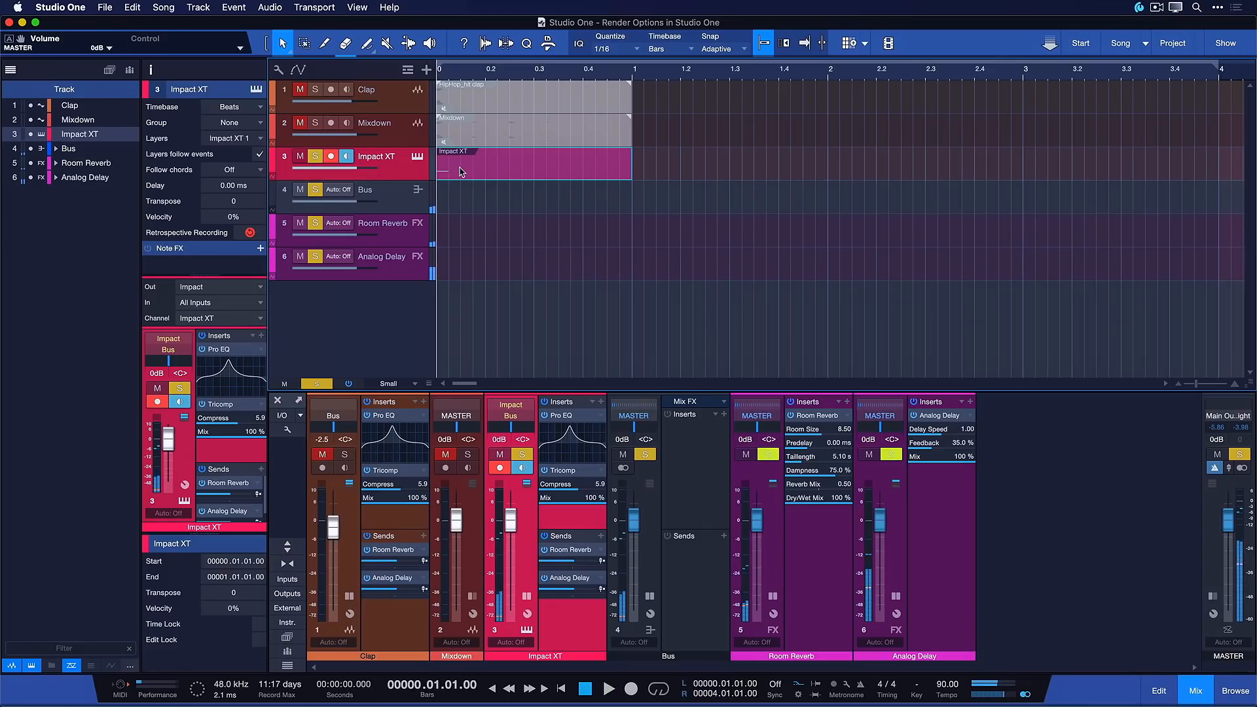
# - Mix down the Impact XT instrument part to a new audio track and zoom to its waveform
pyautogui.rightClick(461, 172)
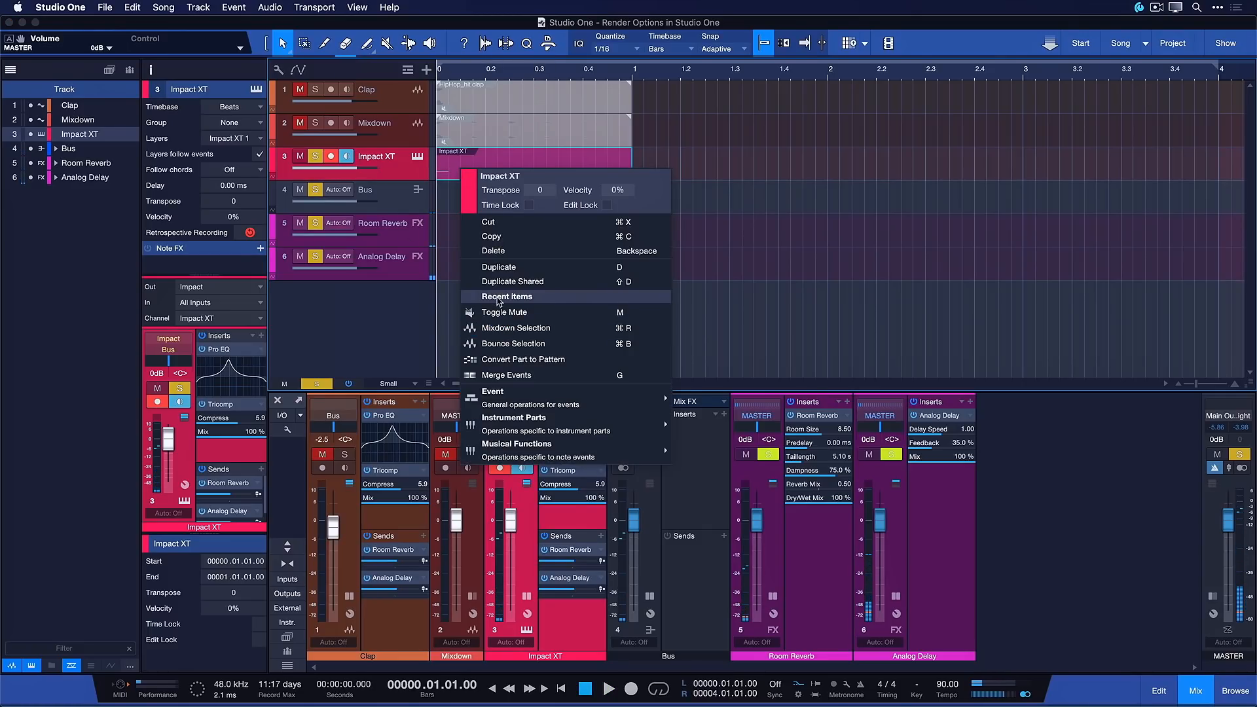
pyautogui.click(505, 331)
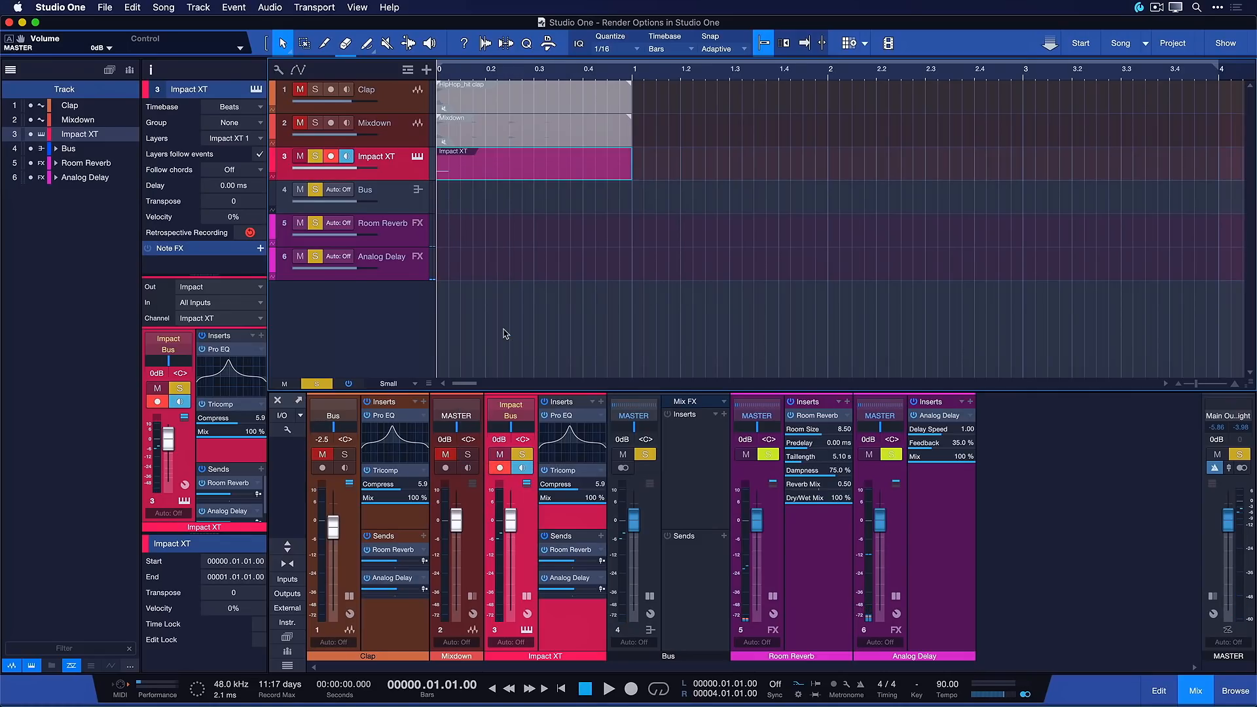
pyautogui.press('z')
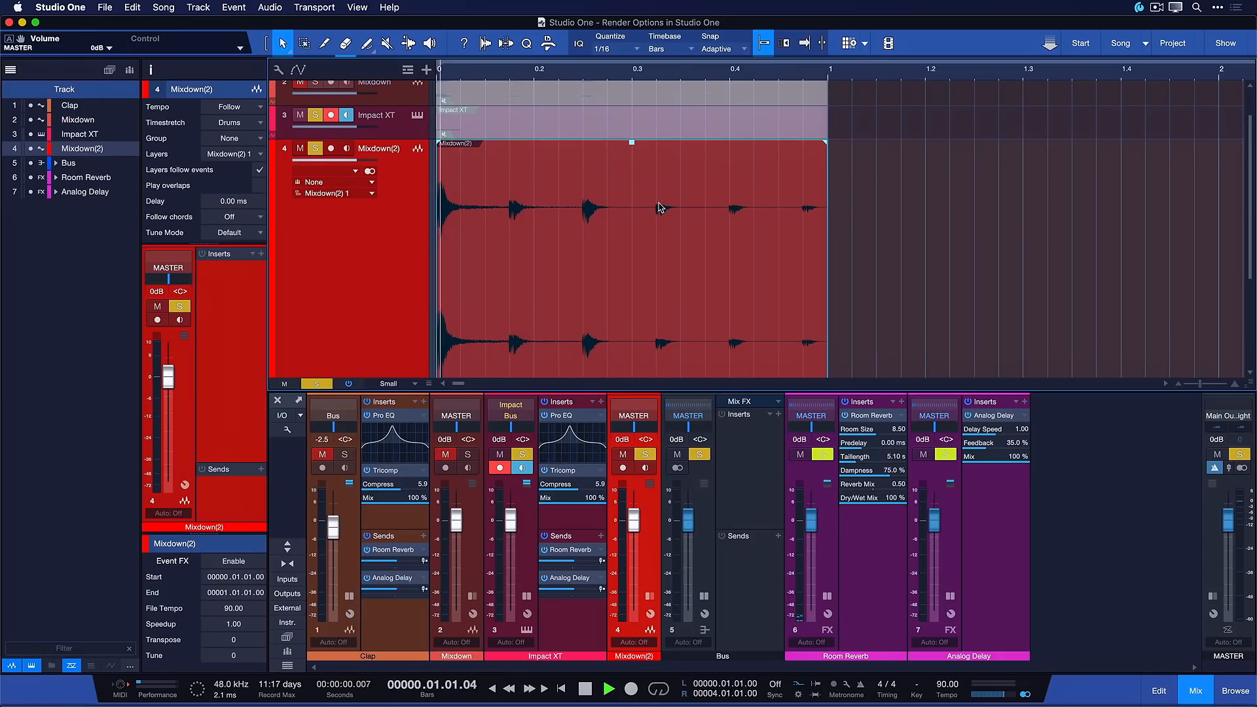
# - Play back the rendered Impact XT mixdown with and without the global effects bypass, leaving all effects enabled
pyautogui.press('space')
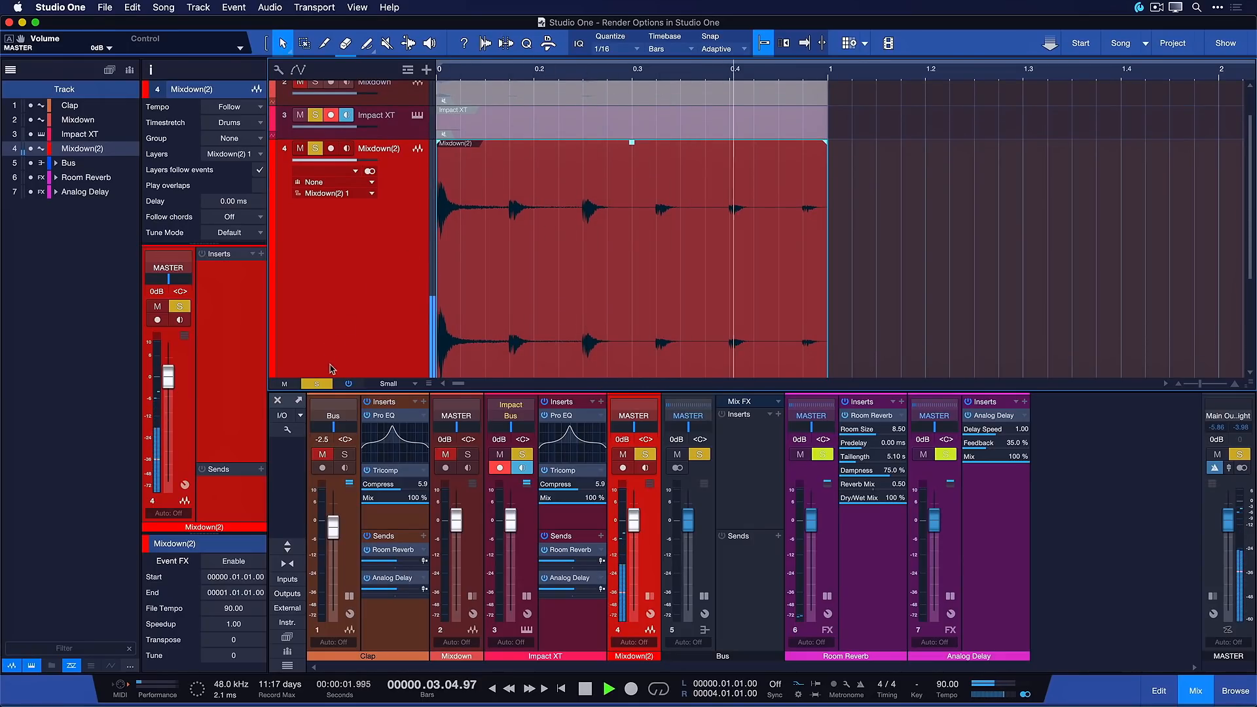
pyautogui.press('space')
pyautogui.press('space')
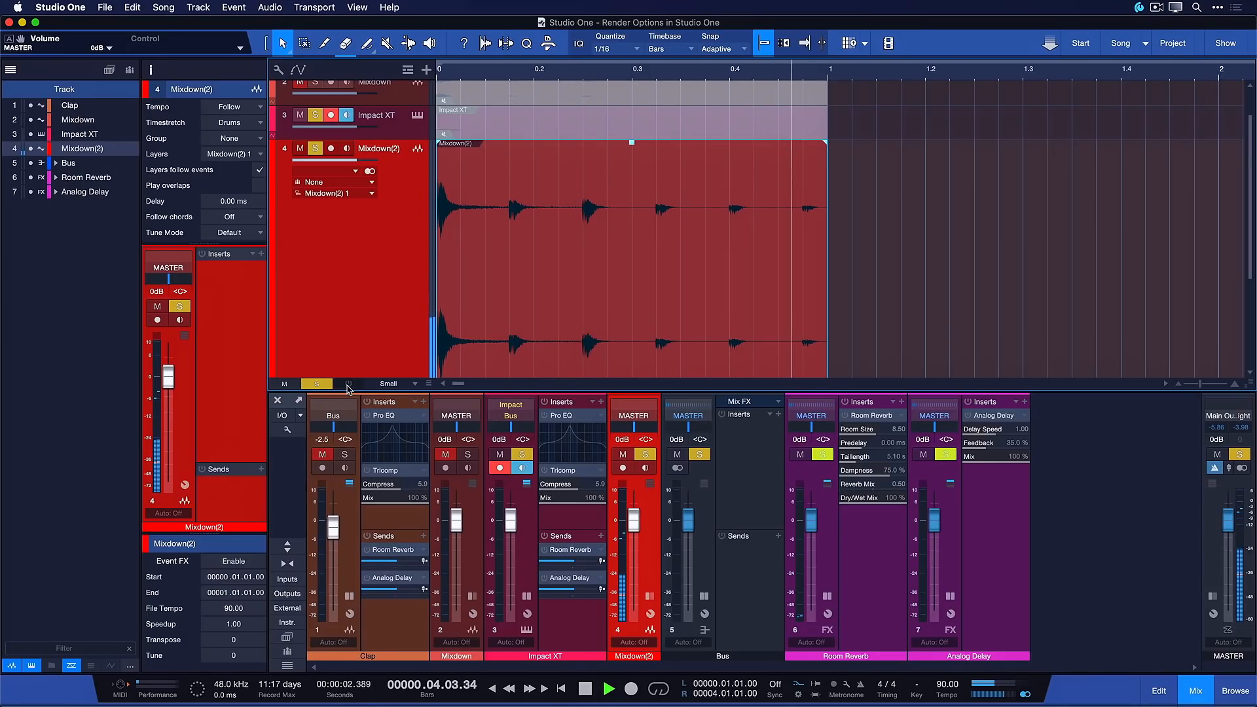
pyautogui.press('space')
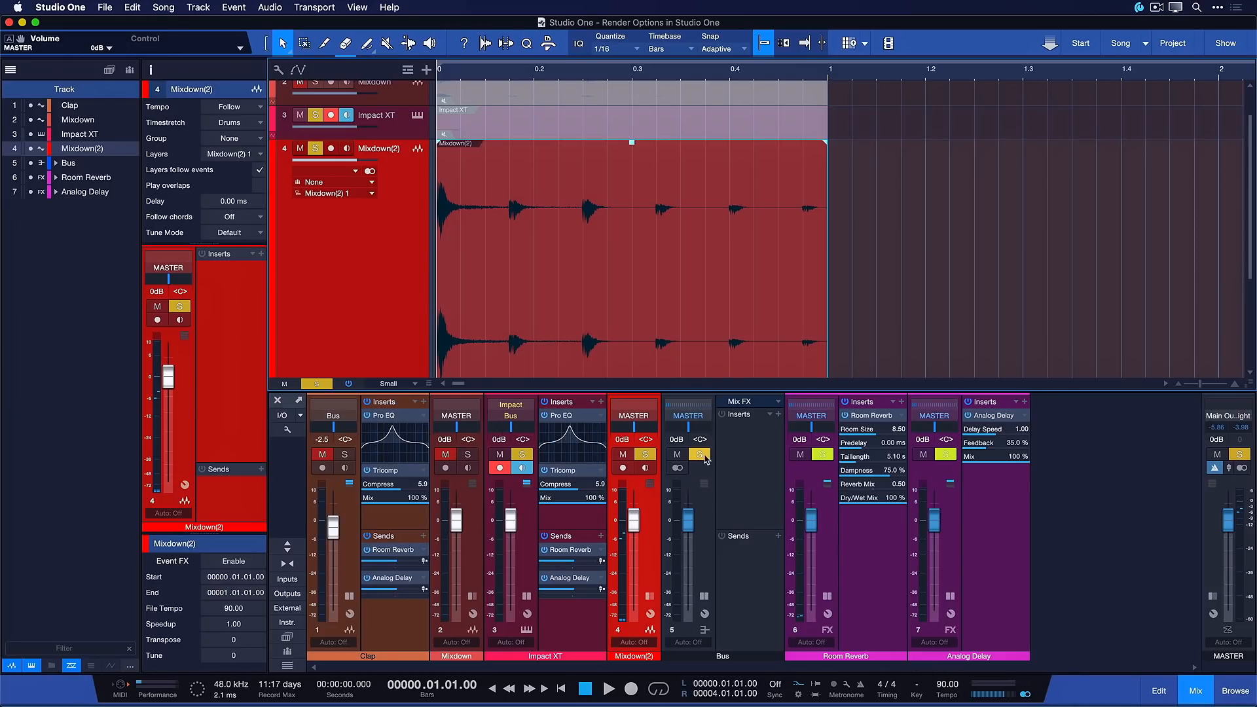
pyautogui.hotkey('shift', 'z')
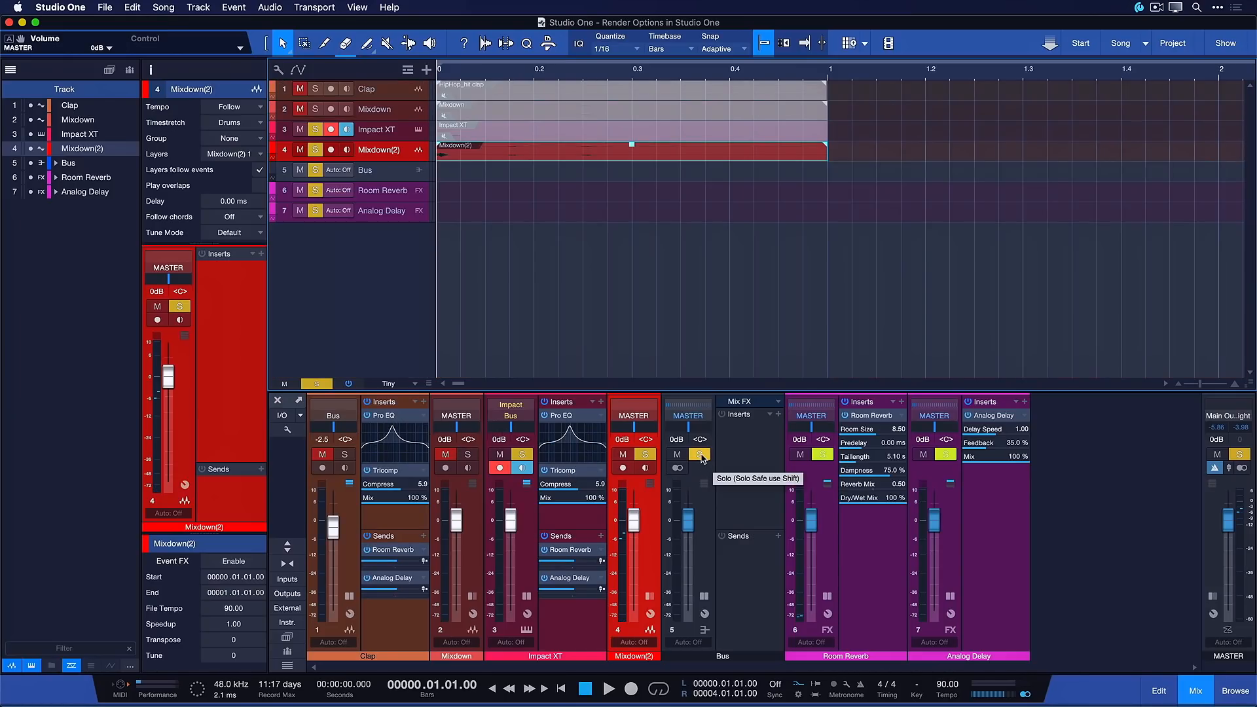
# - Delete the Mixdown(2) event, clear all solos and lower the Bus fader to -∞
pyautogui.press('Delete')
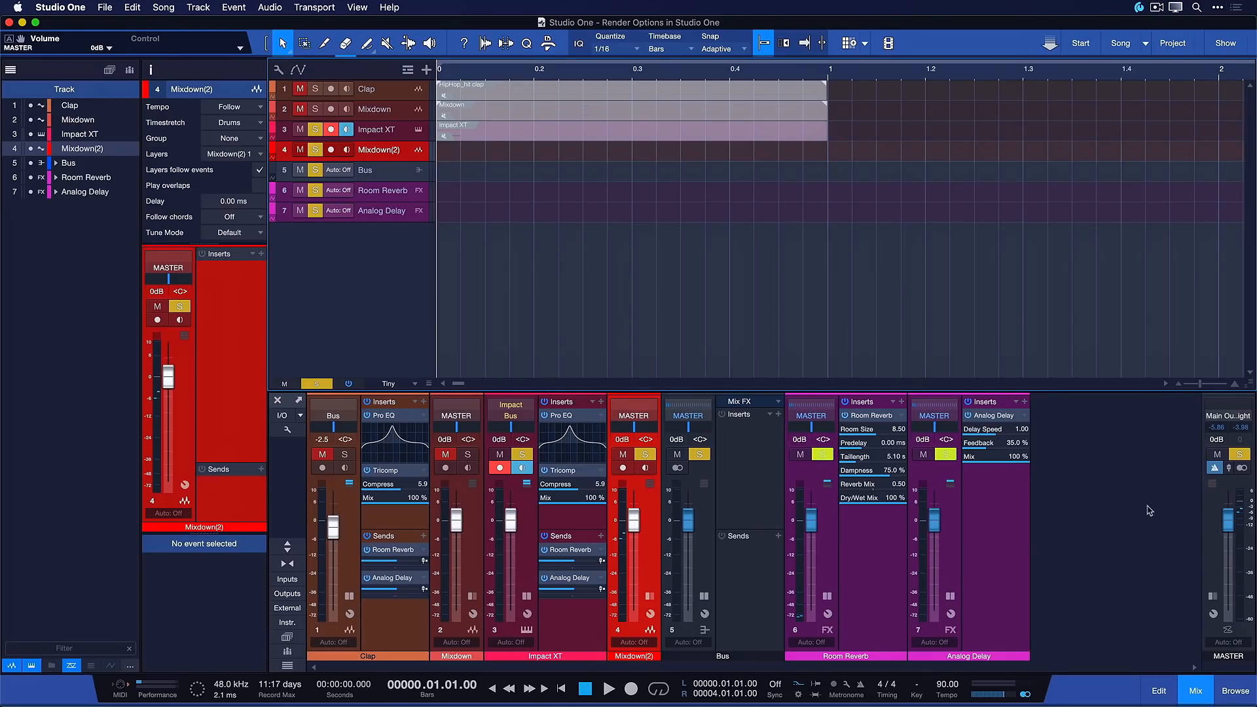
pyautogui.click(1240, 454)
pyautogui.moveTo(688, 519); pyautogui.dragTo(683, 688)
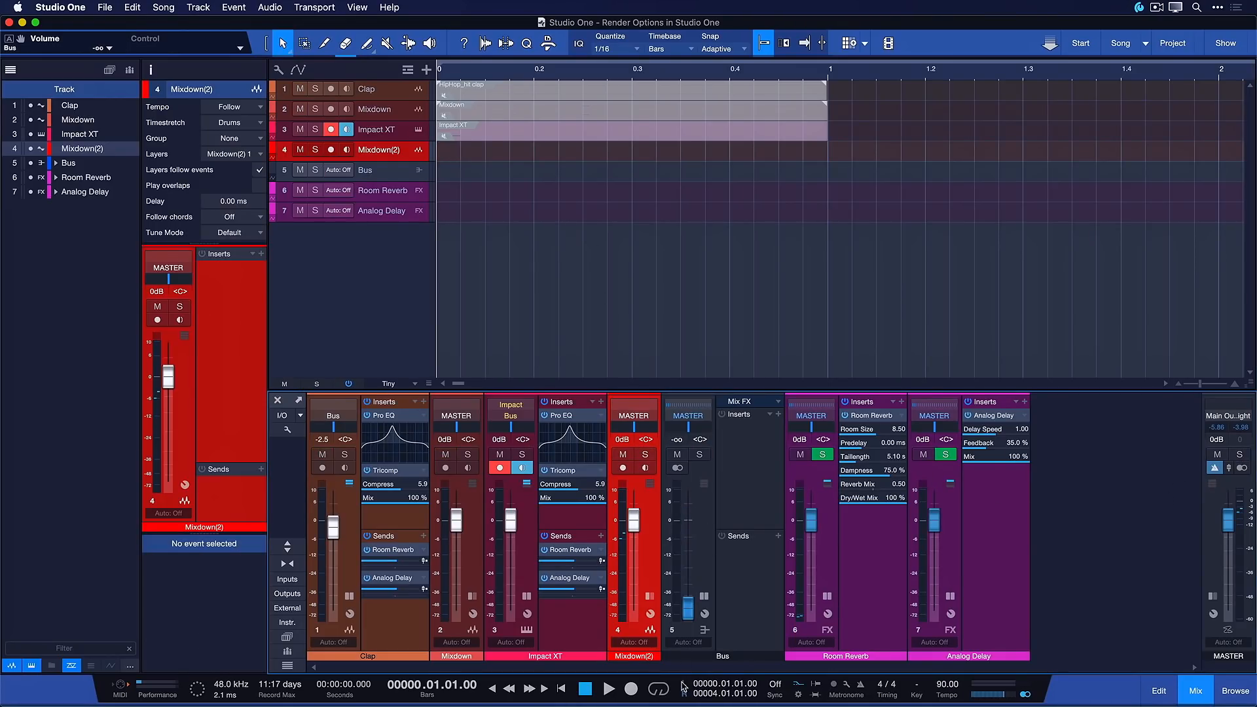
# - Unmute the Impact XT part and render it to a new audio track with Mixdown Selection
pyautogui.click(546, 318)
pyautogui.press('w')
pyautogui.hotkey('shift', 'e')
pyautogui.hotkey('shift', 'e')
pyautogui.click(472, 169)
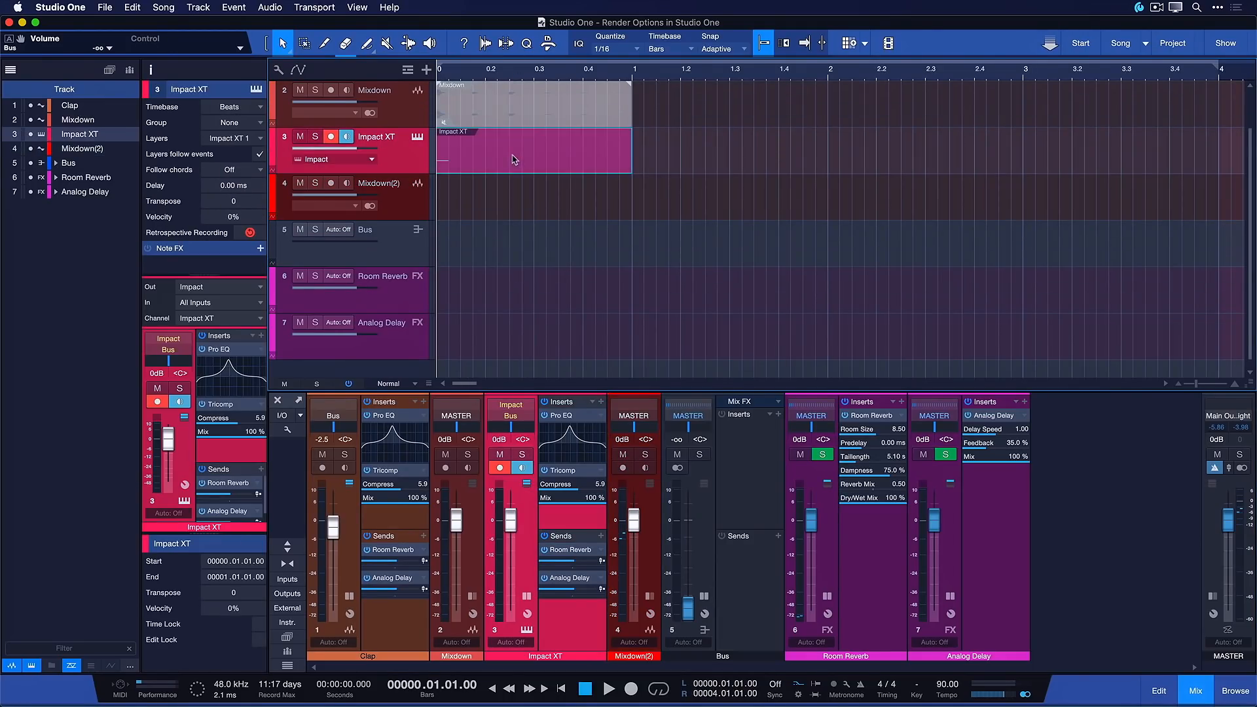
pyautogui.rightClick(460, 155)
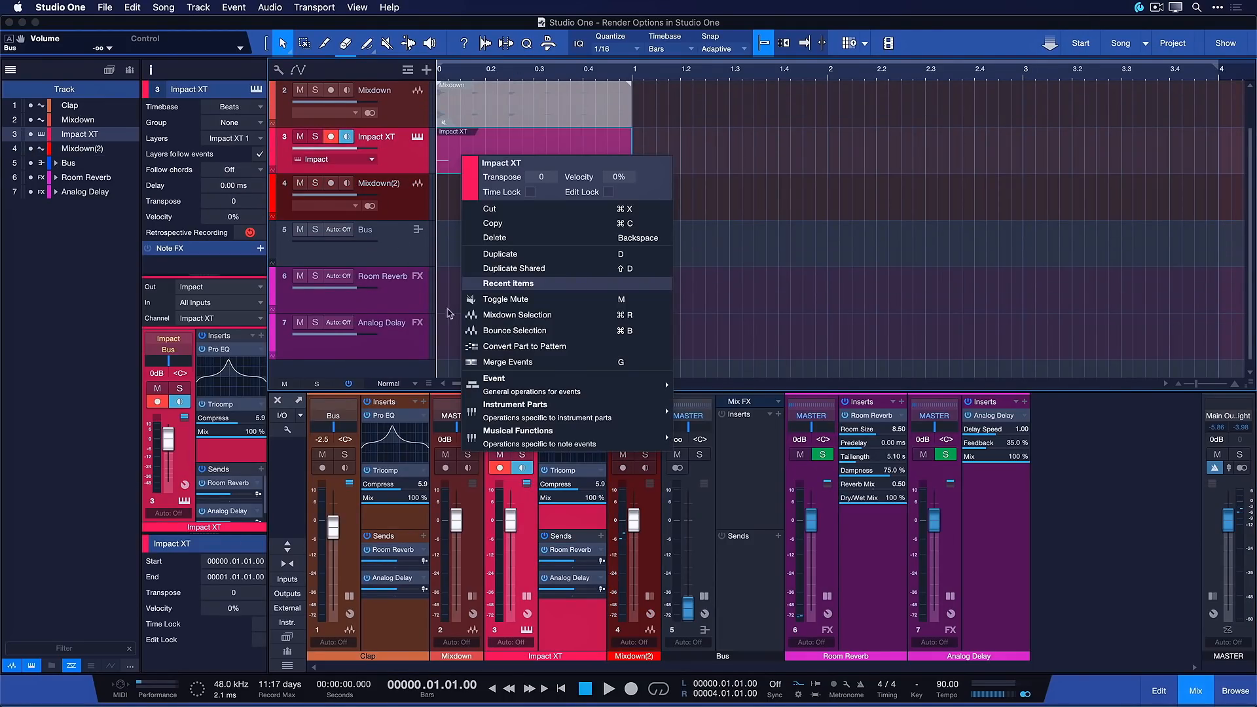
pyautogui.click(517, 315)
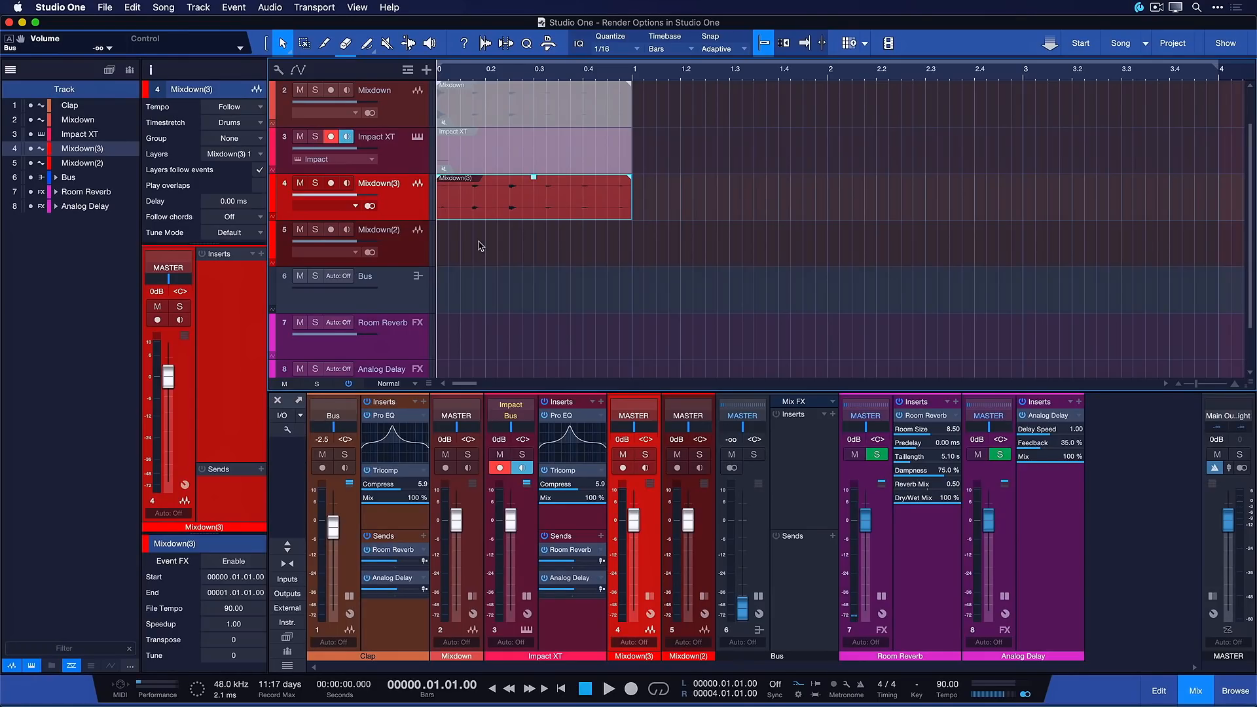
# - Play back the rendered Mixdown(3) event with its track soloed, and clear the solo
pyautogui.press('s')
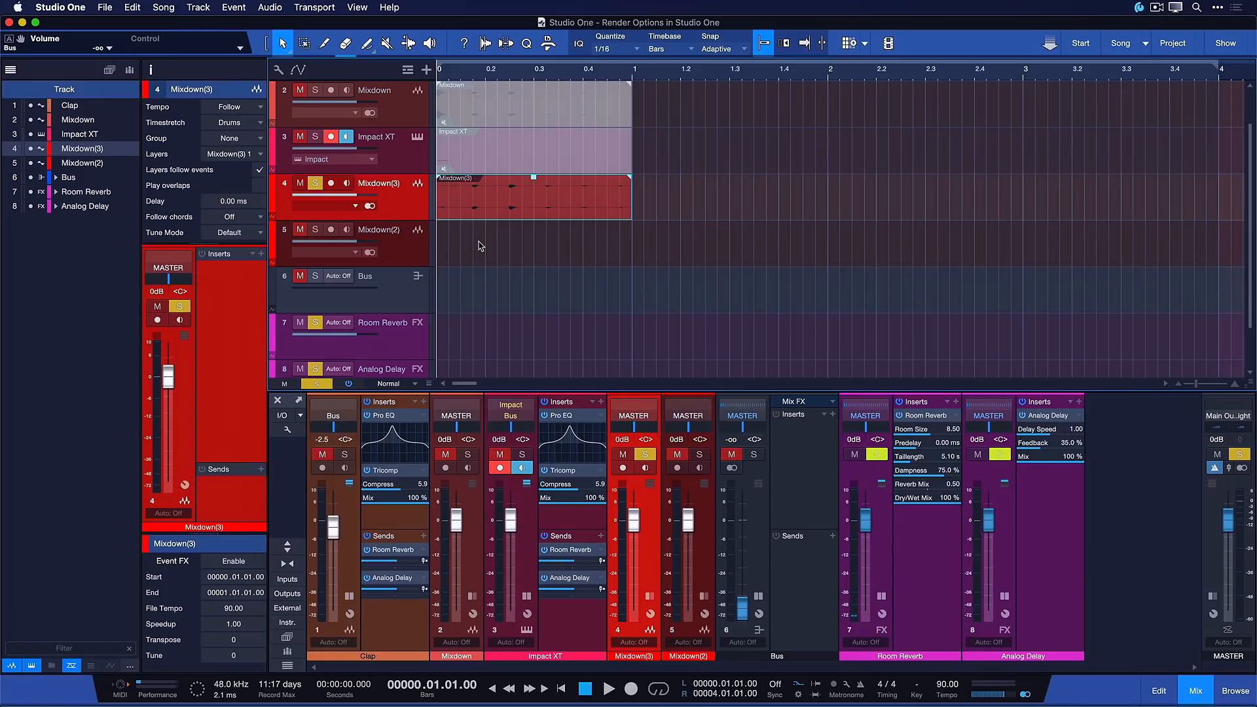
pyautogui.press('space')
pyautogui.press('space')
pyautogui.press('s')
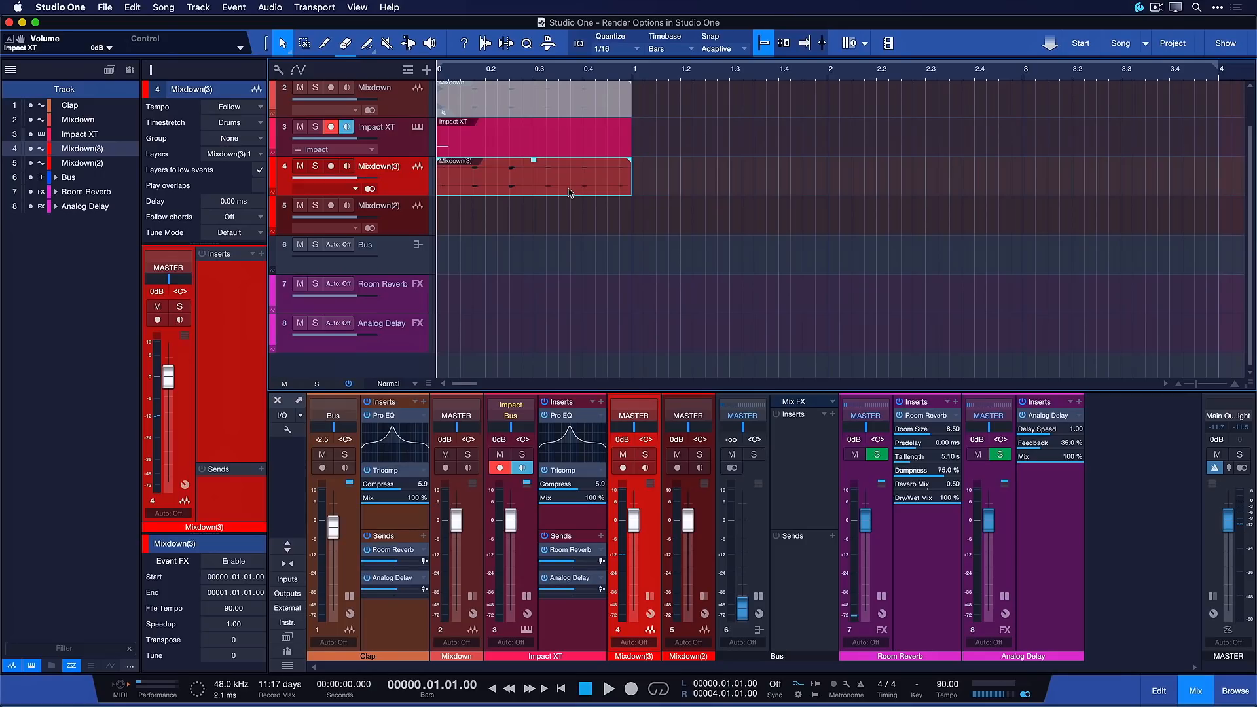
# - Delete the Mixdown(3) event and remove the Mixdown, Mixdown(2) and Mixdown(3) tracks
pyautogui.scroll(1, 648, 177)
pyautogui.press('Delete')
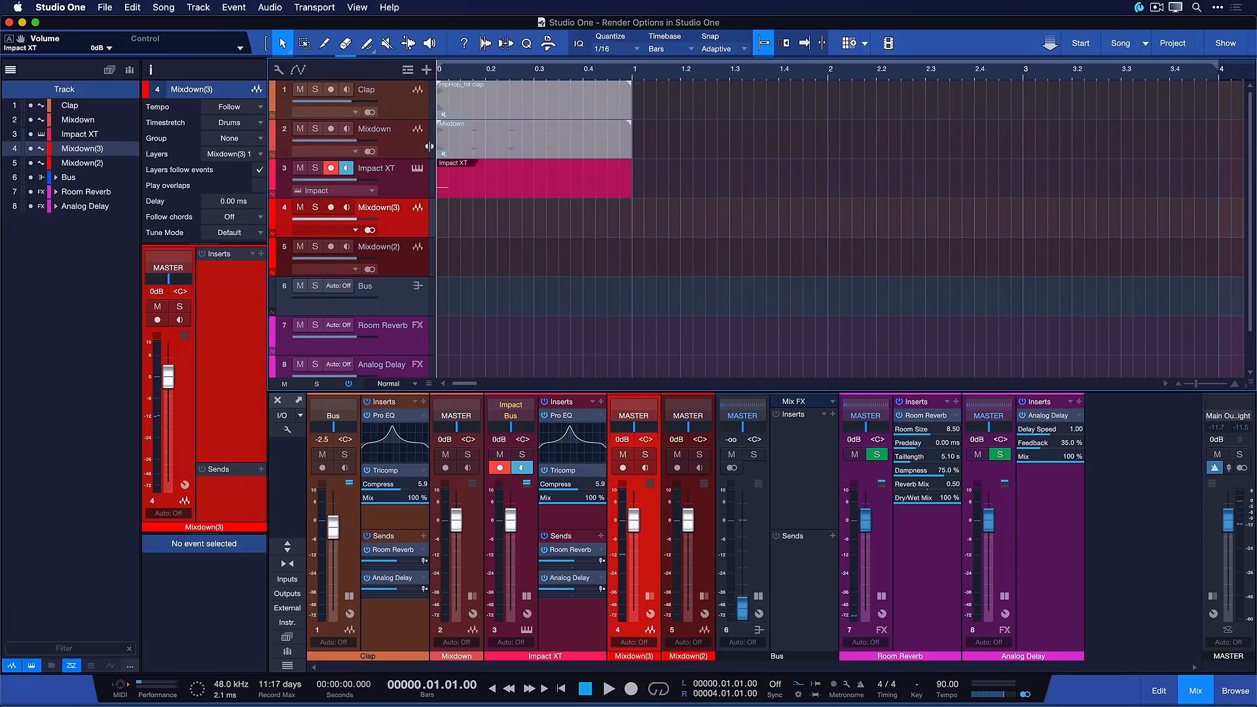
pyautogui.hotkey('shift', 't')
pyautogui.hotkey('shift', 't')
pyautogui.click(402, 137)
pyautogui.hotkey('shift', 't')
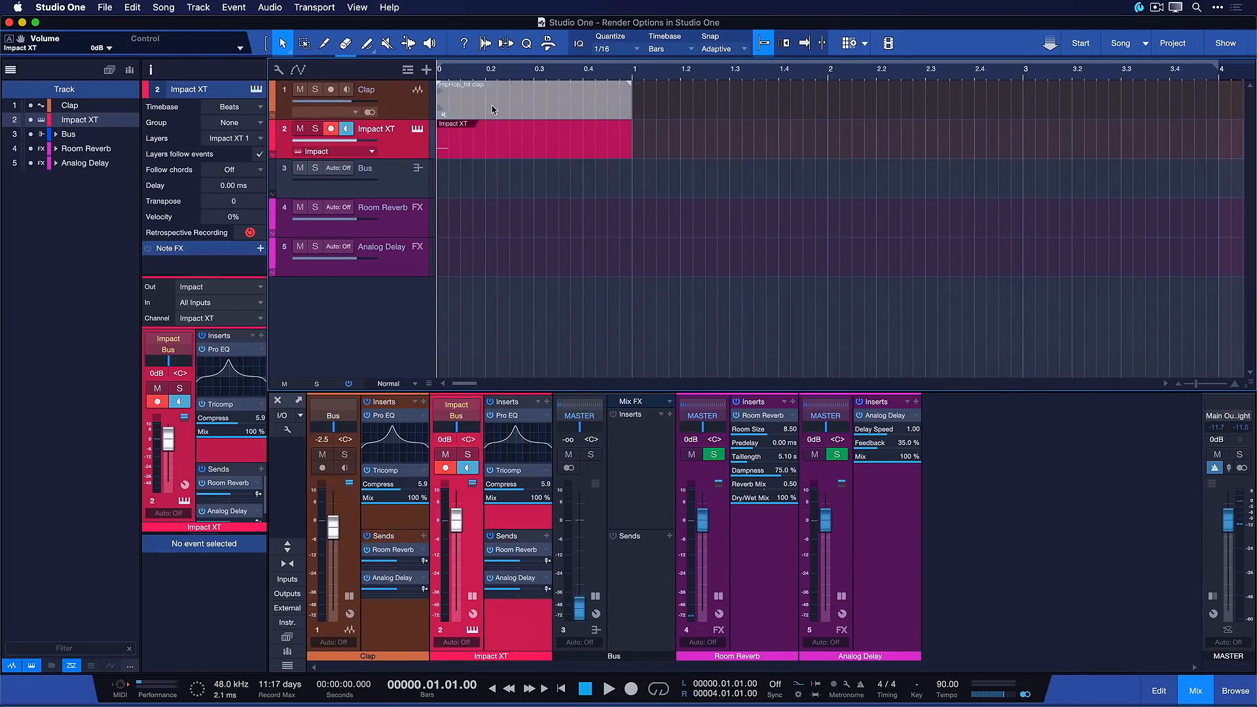
# - Unmute the HipHop_hit clap event on the Clap track and enlarge the arrangement around it
pyautogui.click(492, 109)
pyautogui.hotkey('shift', 's')
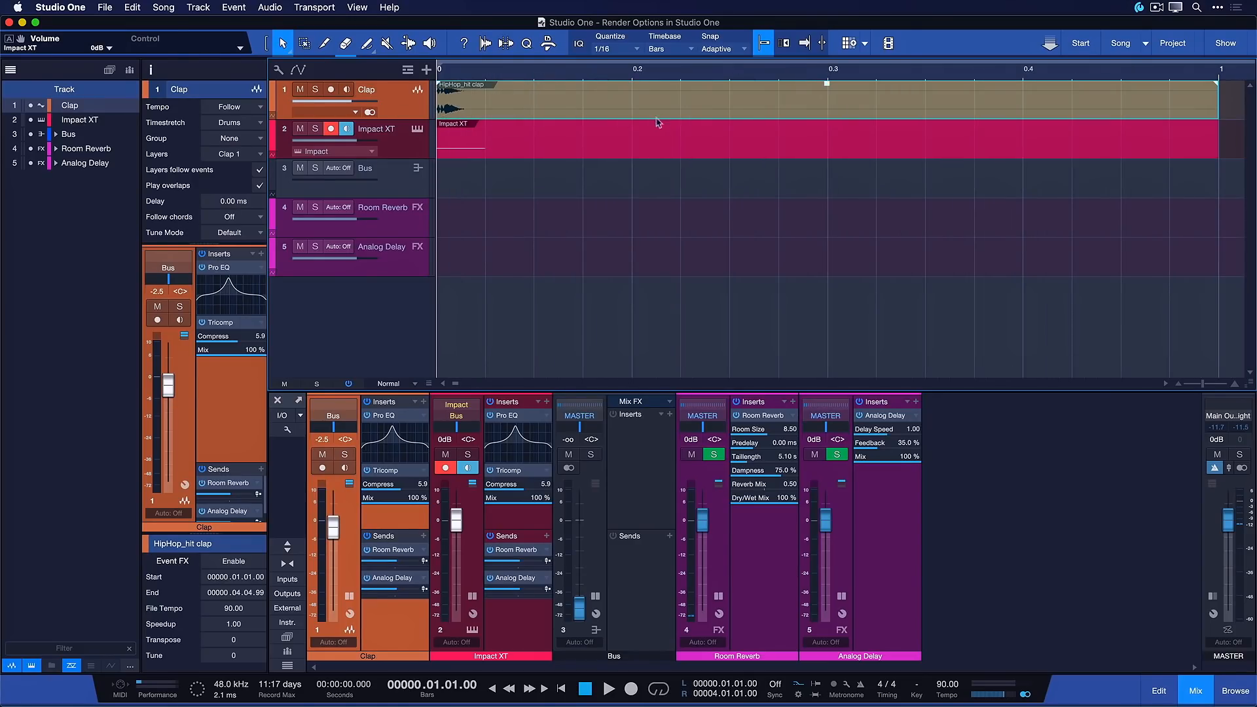
pyautogui.hotkey('shift', 'e')
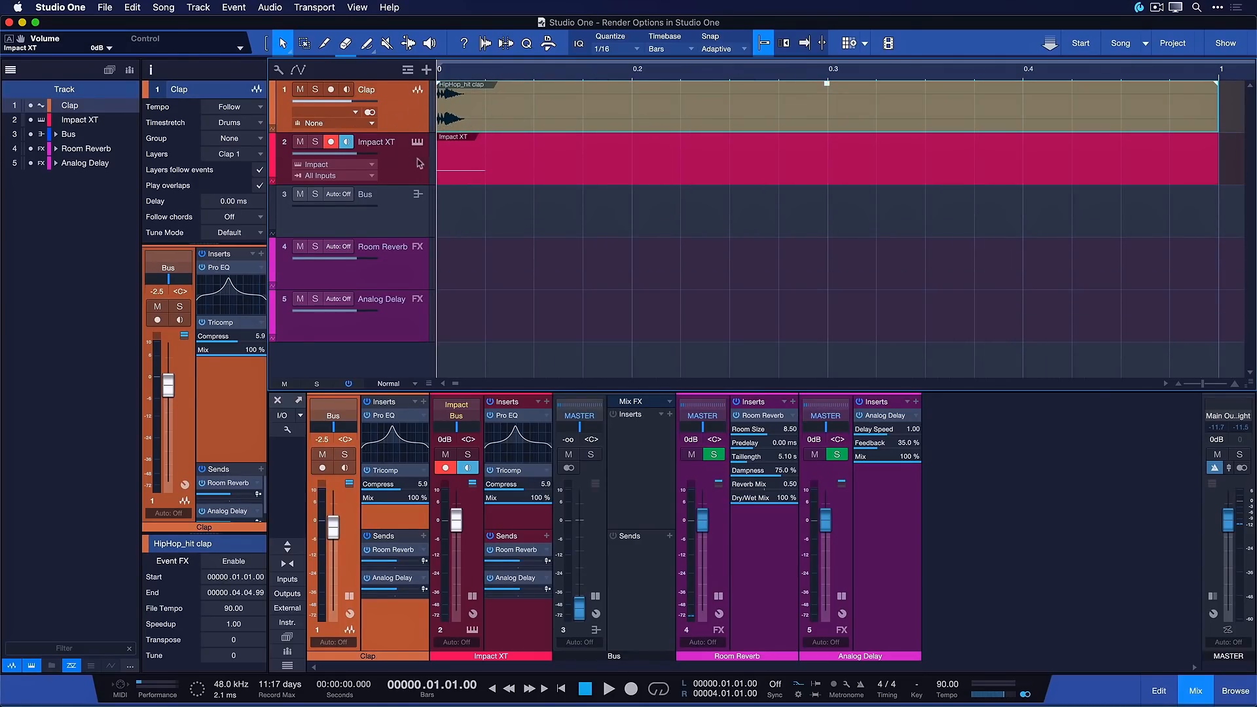
# - Move the Impact XT part to start at 1.01.02.00 and trim its end to match the clap event
pyautogui.moveTo(471, 162); pyautogui.dragTo(517, 164)
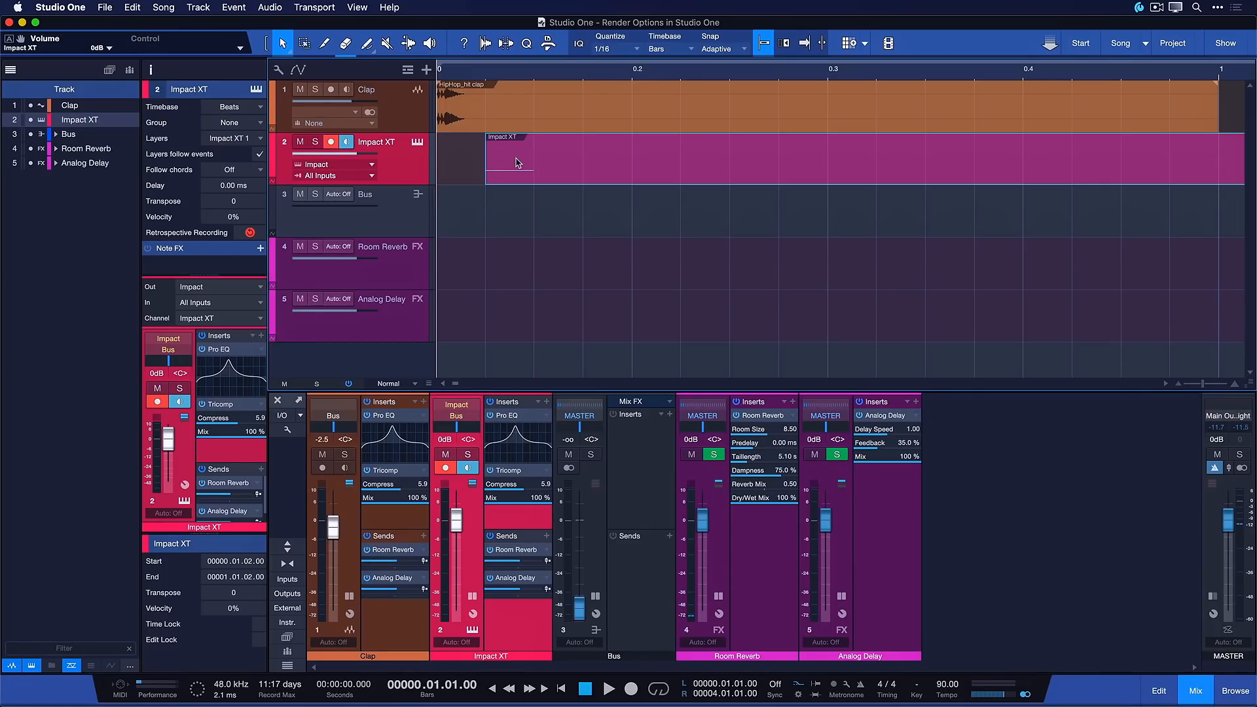
pyautogui.press('w')
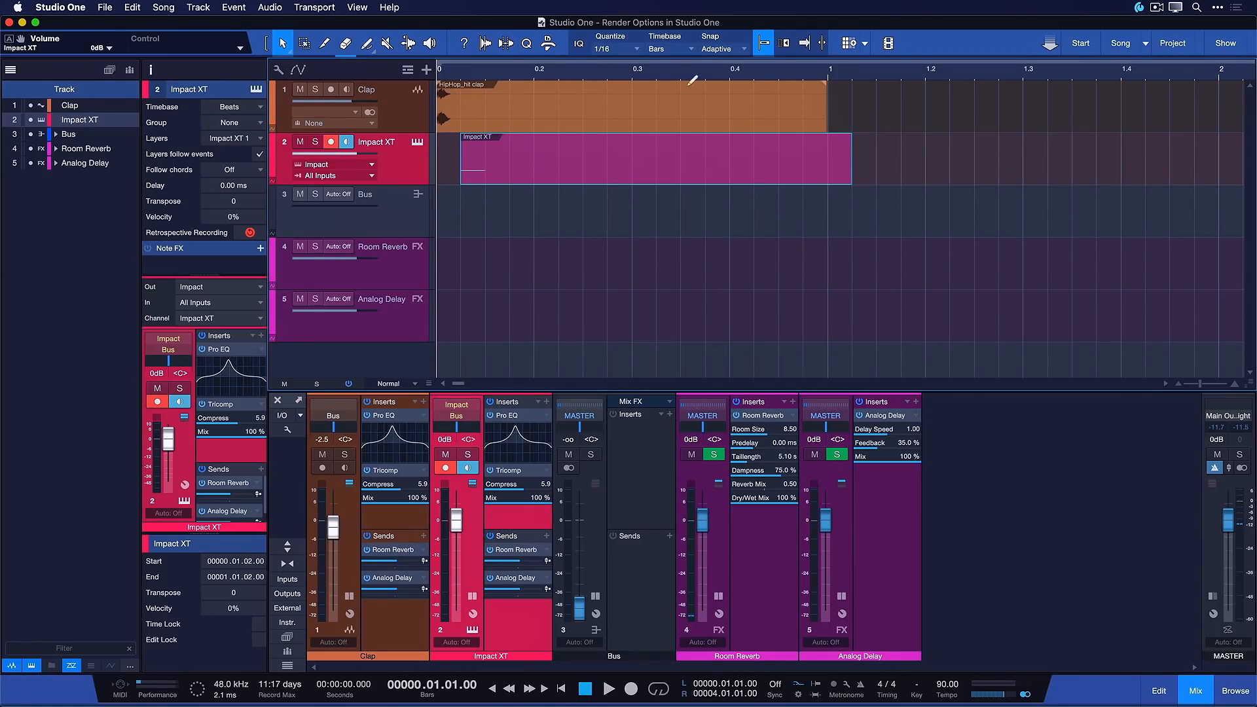
pyautogui.moveTo(852, 157); pyautogui.dragTo(829, 157)
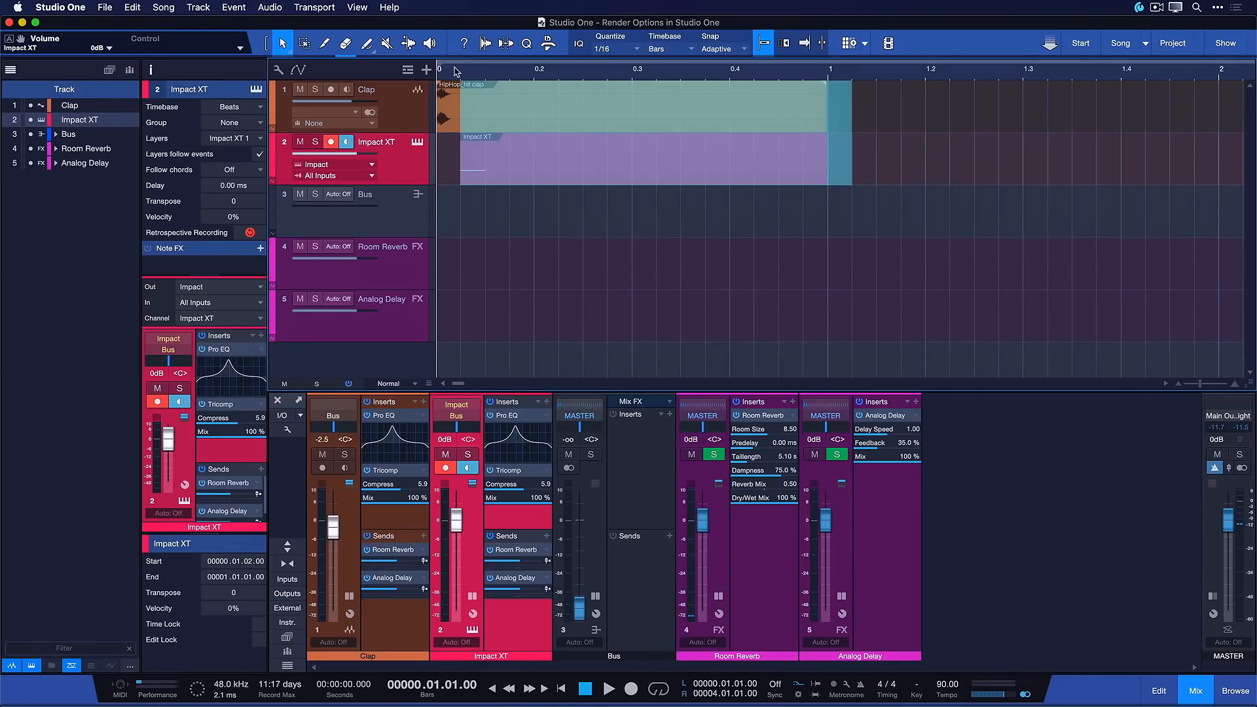
# - Reset the Bus fader to 0 dB and play back the clap event together with the Impact XT part
pyautogui.moveTo(454, 68); pyautogui.dragTo(454, 69)
pyautogui.press('space')
pyautogui.press('space')
pyautogui.keyDown('super'); pyautogui.click(582, 611); pyautogui.keyUp('super')
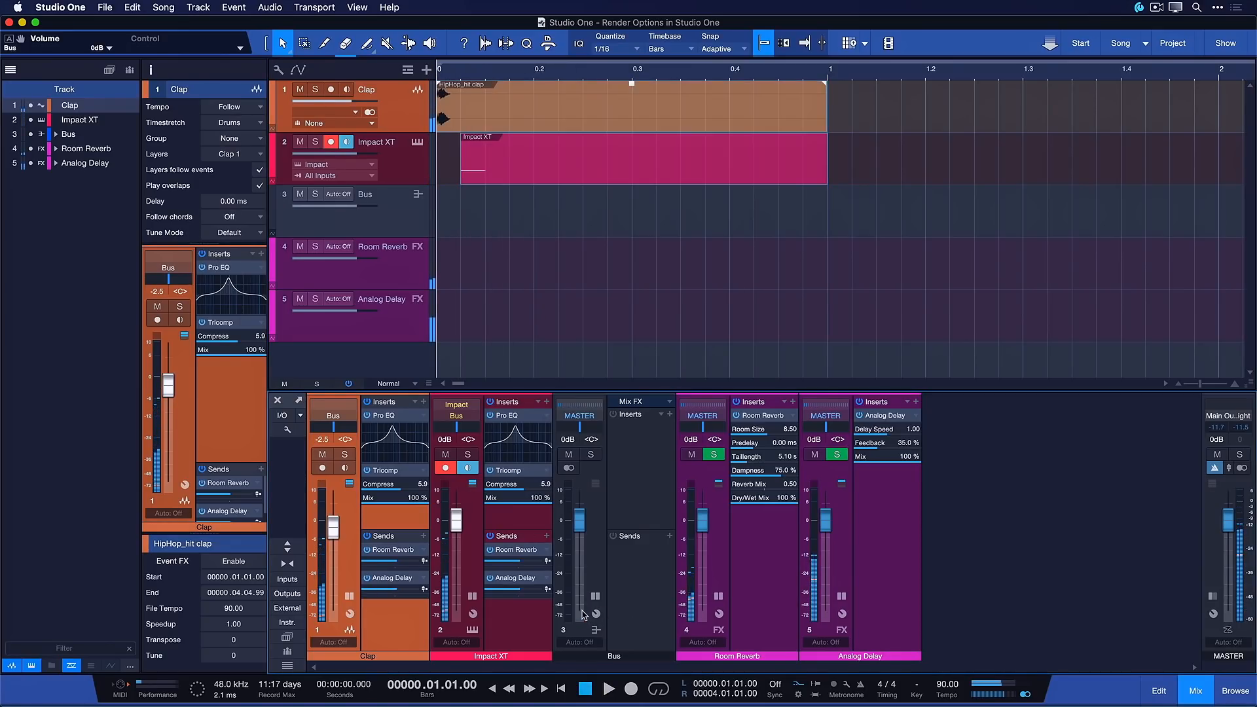
pyautogui.click(698, 337)
pyautogui.press('space')
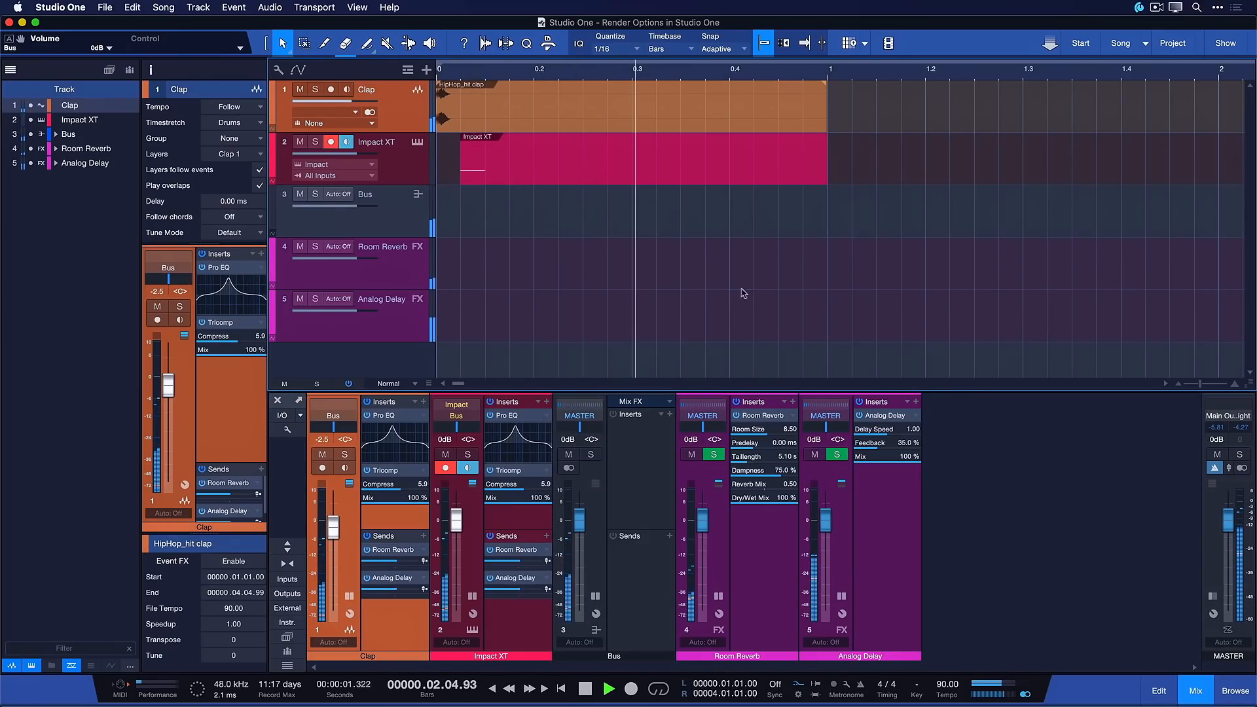
pyautogui.press('space')
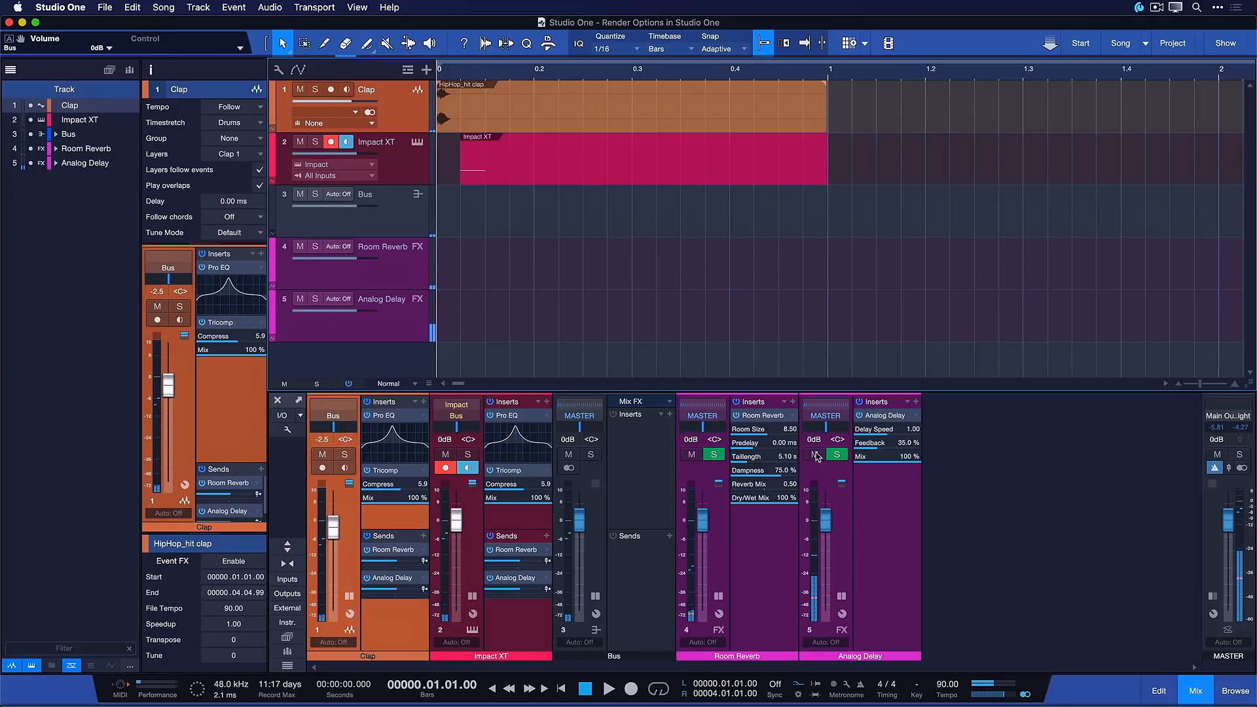
# - Switch off the Analog Delay sends on the Clap and Impact XT channels and play back both tracks
pyautogui.click(367, 579)
pyautogui.click(491, 578)
pyautogui.press('space')
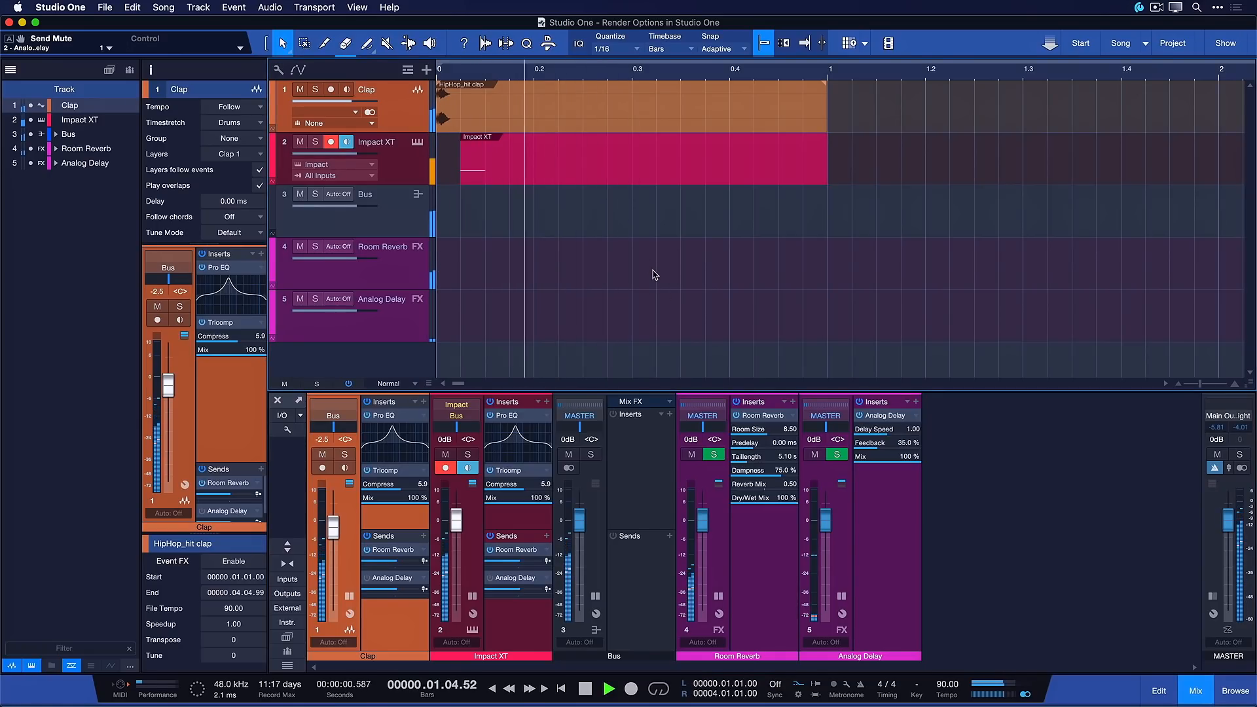
pyautogui.press('space')
# - Mix down the clap event and Impact XT part together to a new audio track, and enlarge that track's height
pyautogui.moveTo(731, 290); pyautogui.dragTo(501, 94)
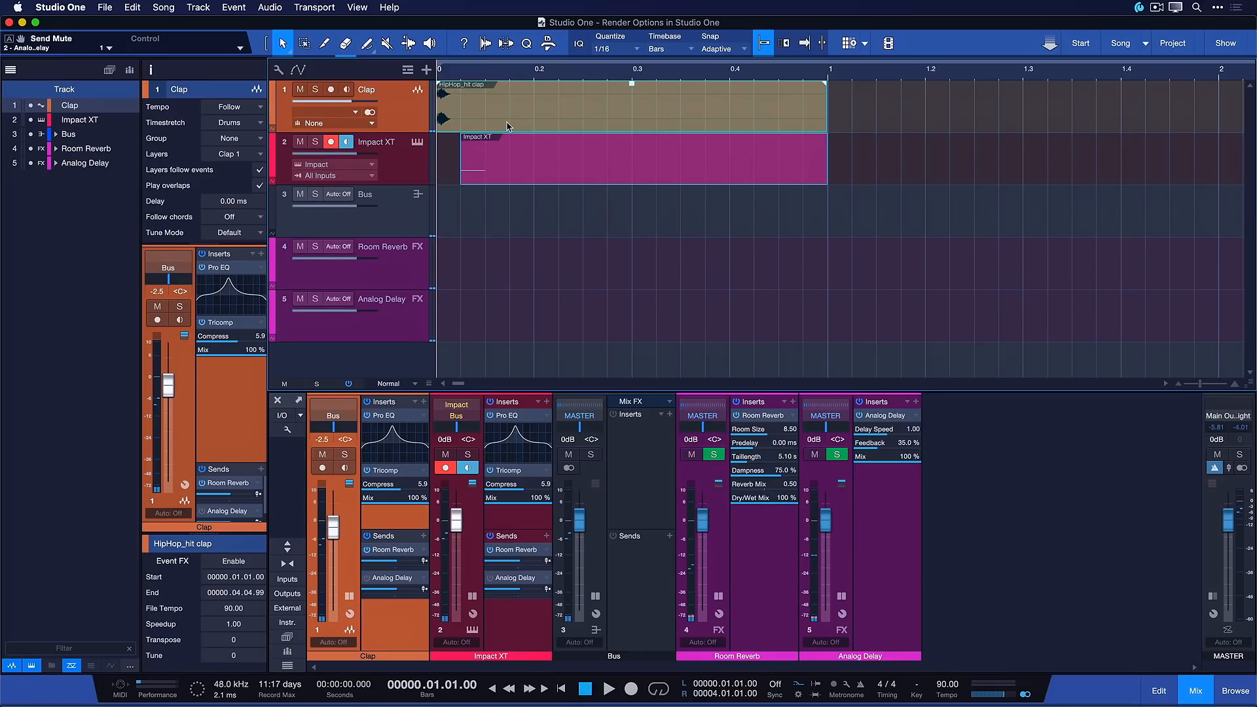
pyautogui.press('shift+super+b')
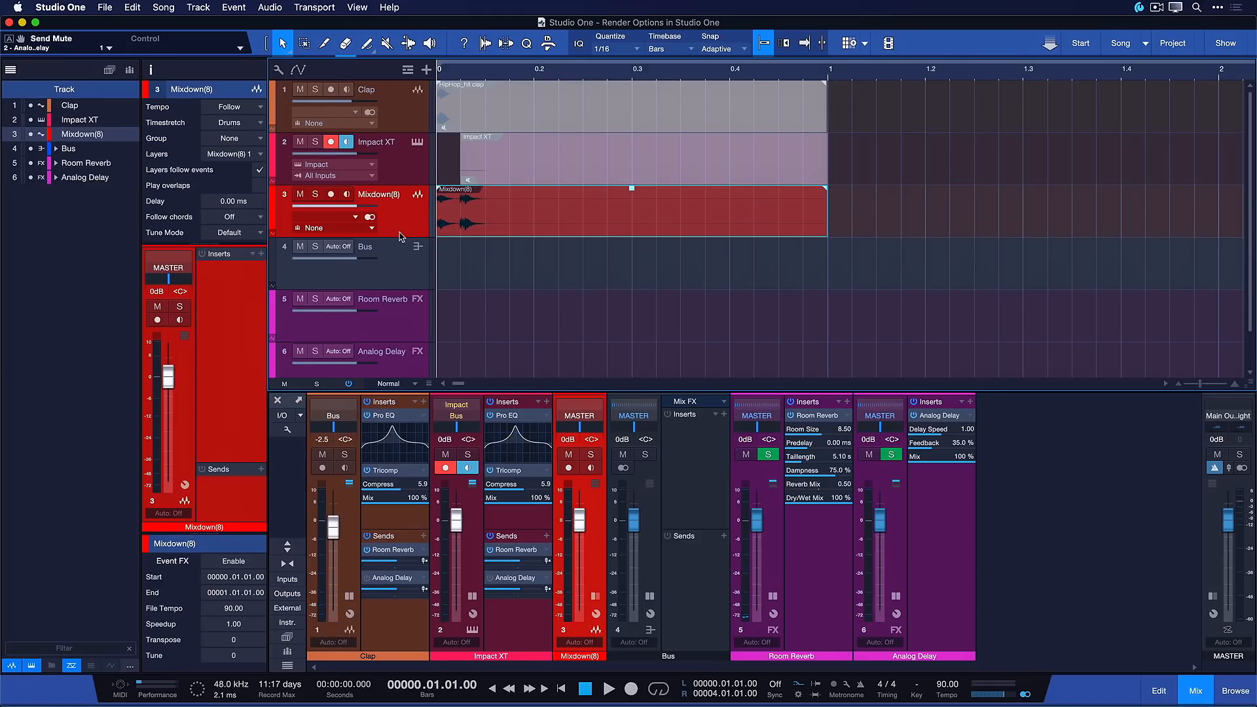
pyautogui.moveTo(399, 236); pyautogui.dragTo(400, 309)
# - Solo the Mixdown(8) track and play it back with all effects active and with the global effects bypass on
pyautogui.press('s')
pyautogui.press('space')
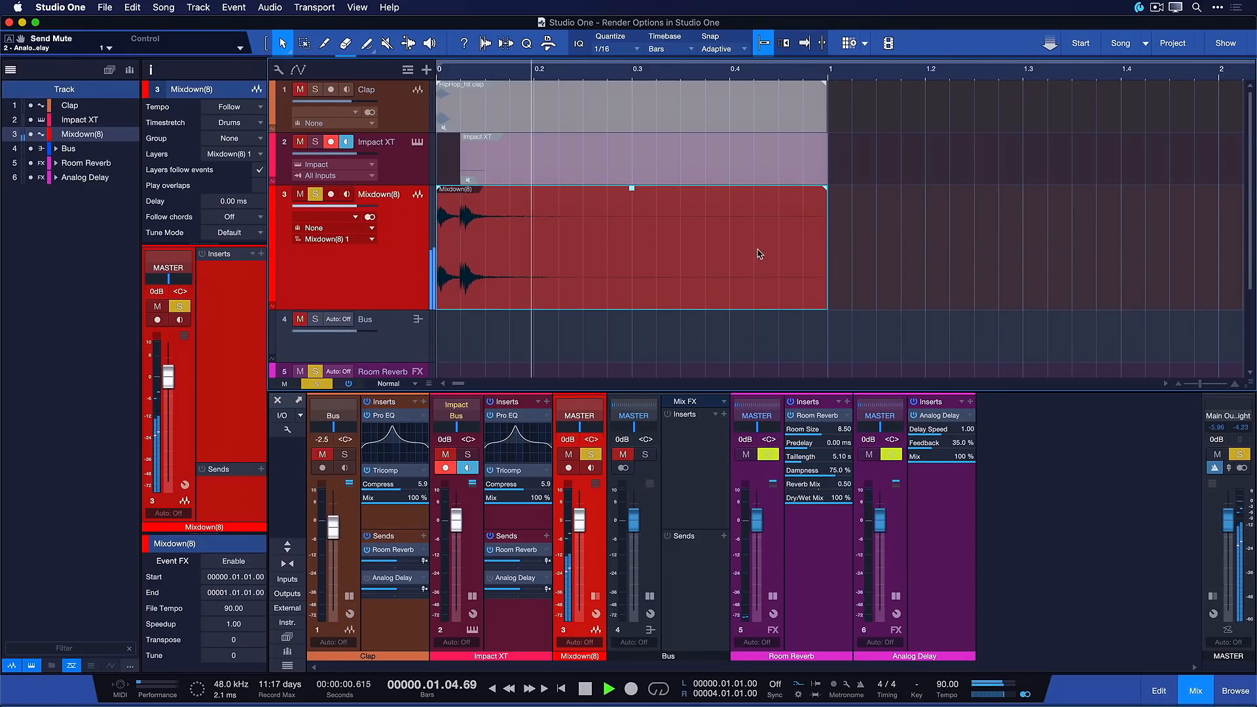
pyautogui.press('space')
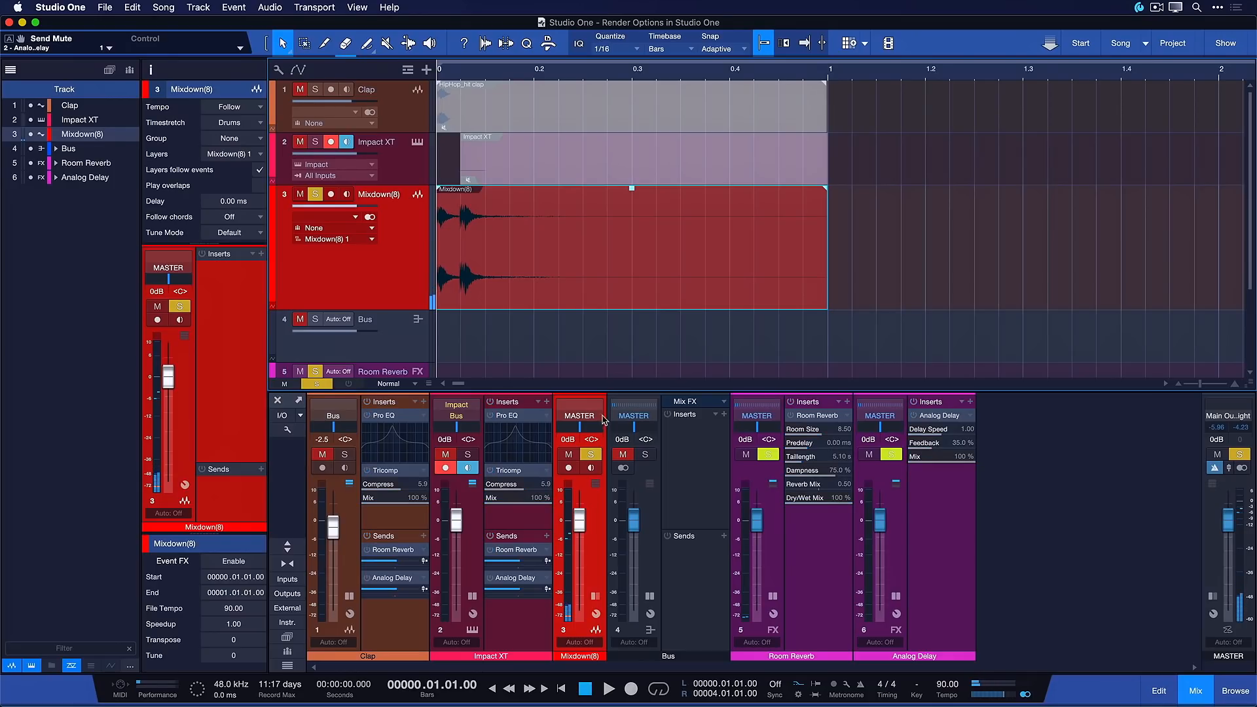
pyautogui.press('space')
pyautogui.press('space')
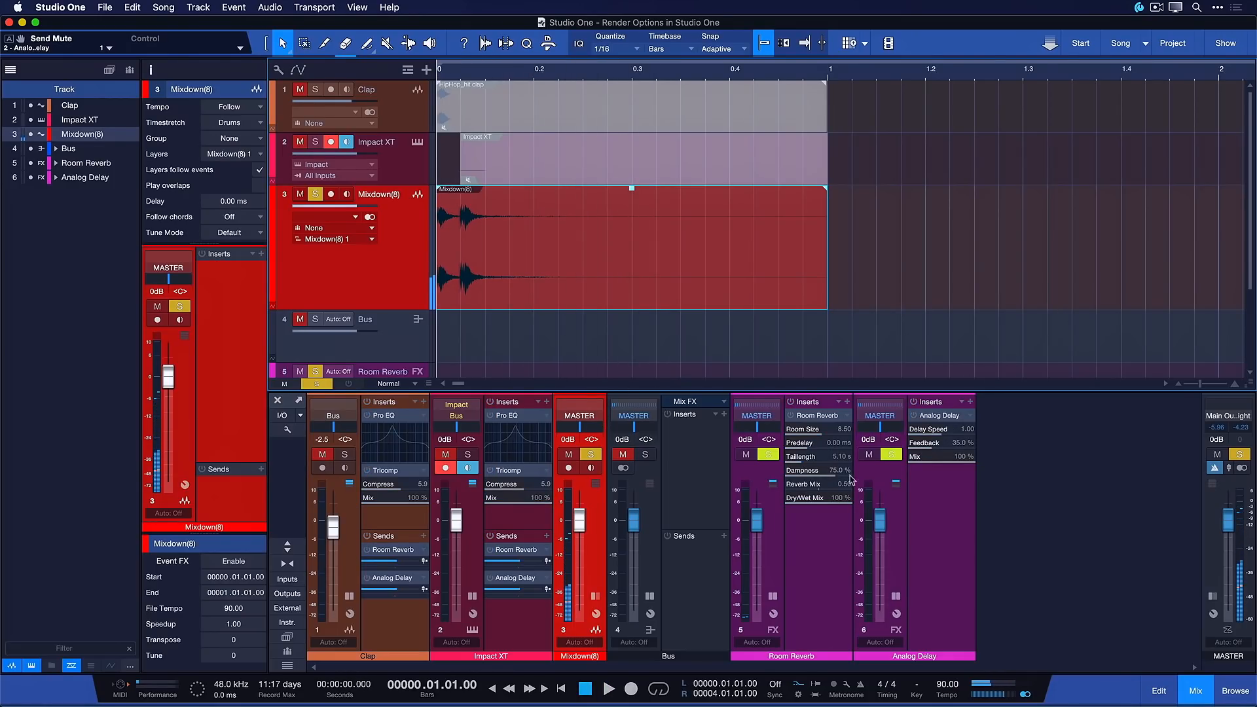
pyautogui.press('w')
pyautogui.press('e')
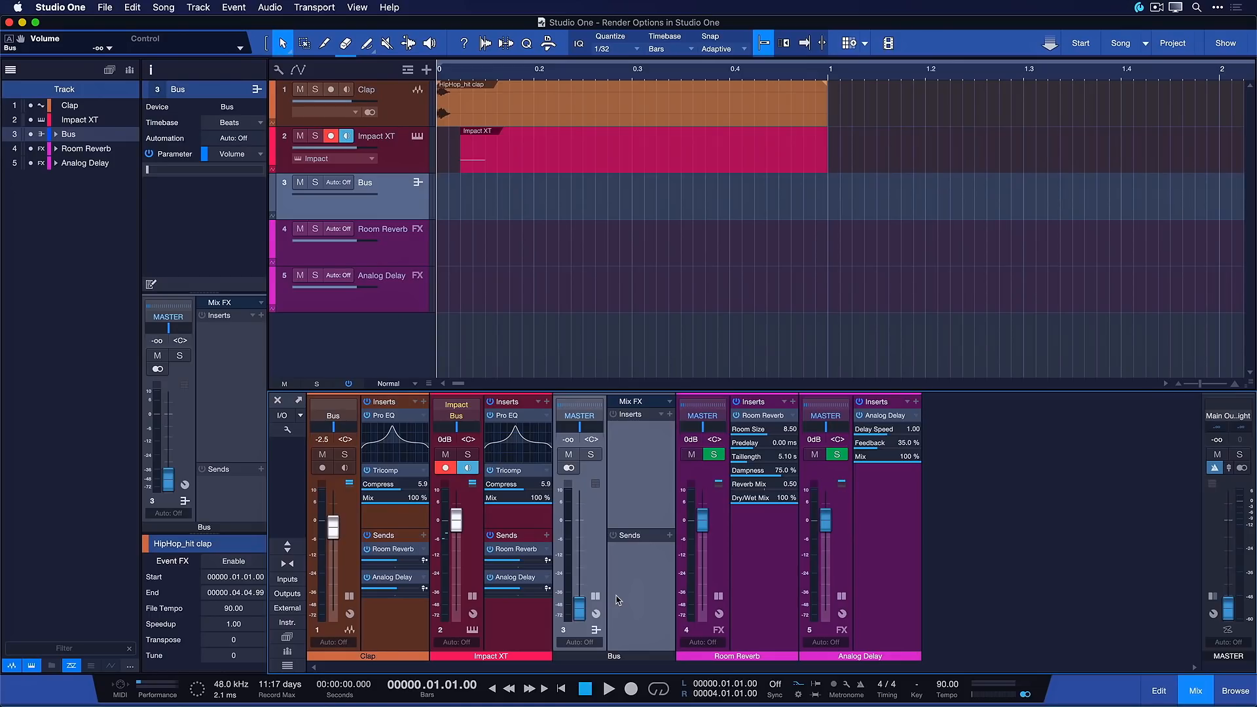
# - Transform the Clap track to rendered audio
pyautogui.rightClick(396, 120)
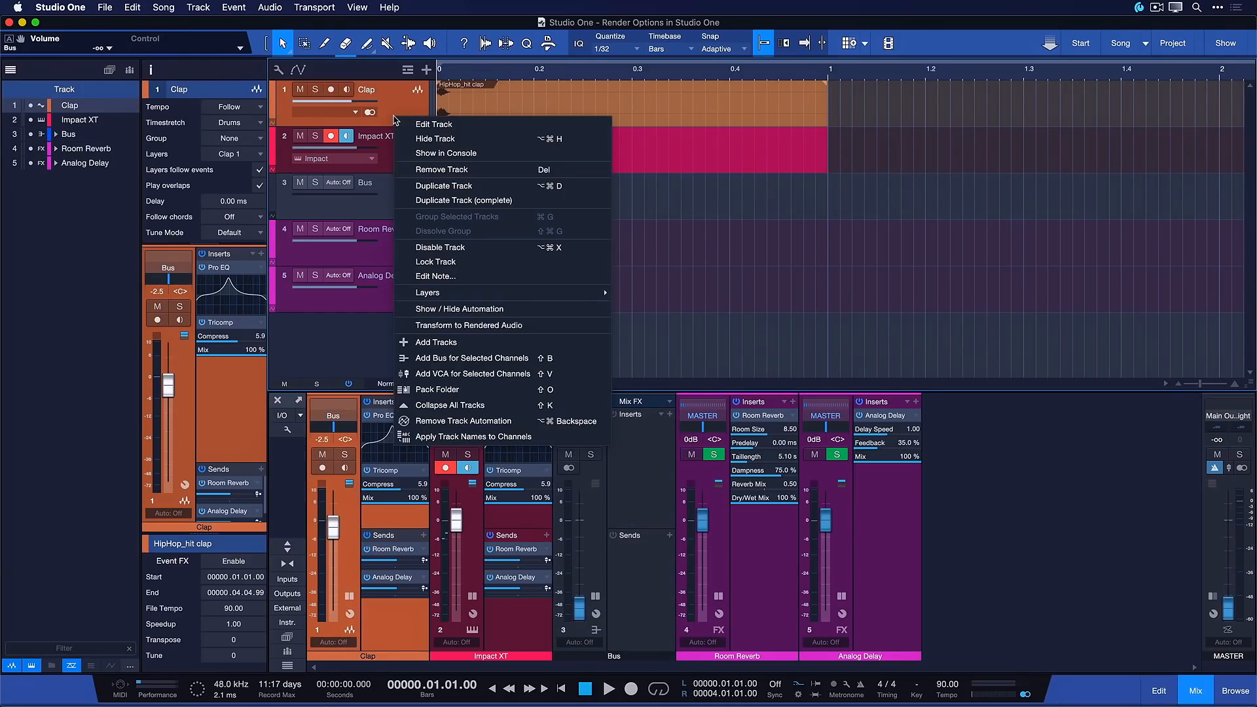
pyautogui.click(561, 327)
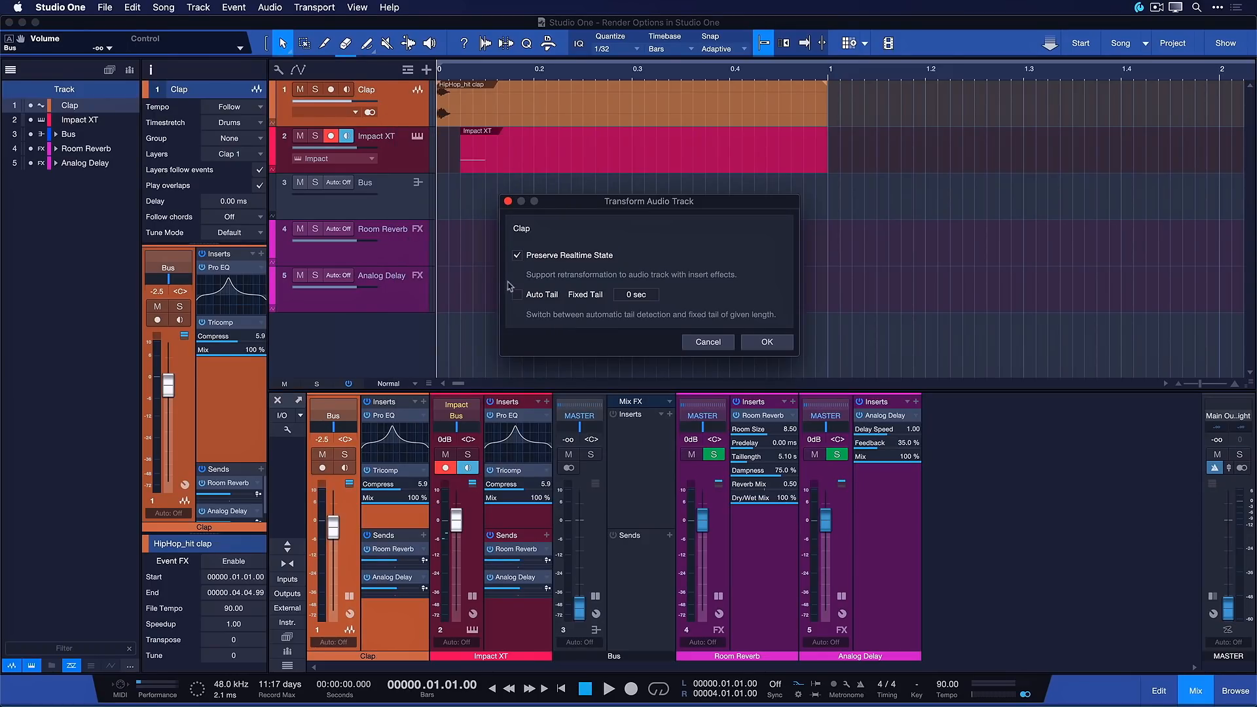
pyautogui.click(587, 261)
pyautogui.click(760, 343)
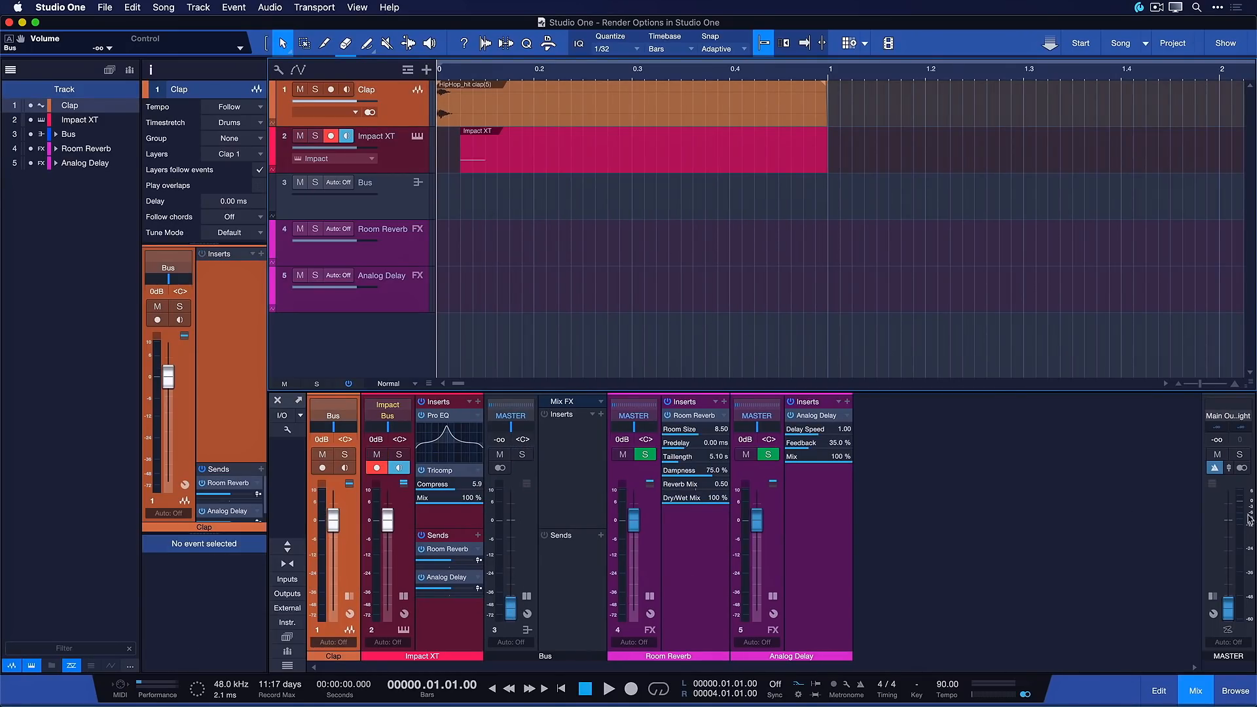
# - Solo the Clap track holding the rendered event and expand its mixer channel to show the sends
pyautogui.click(575, 116)
pyautogui.press('s')
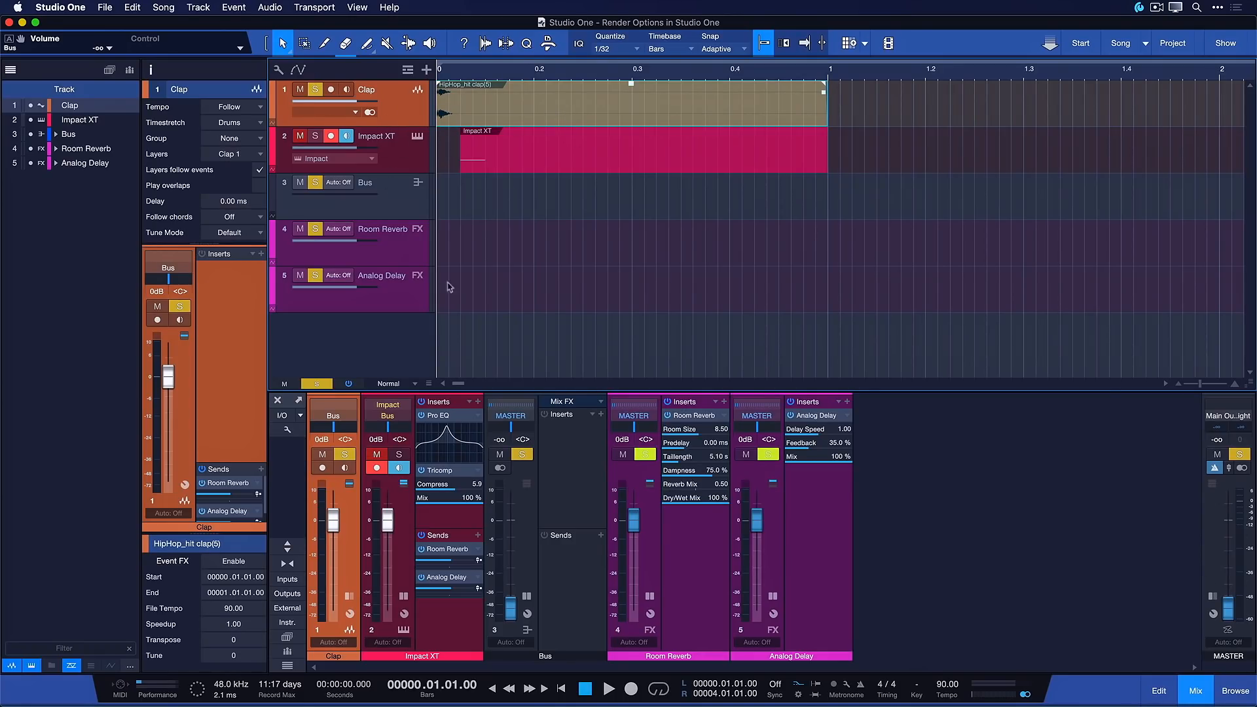
pyautogui.doubleClick(358, 538)
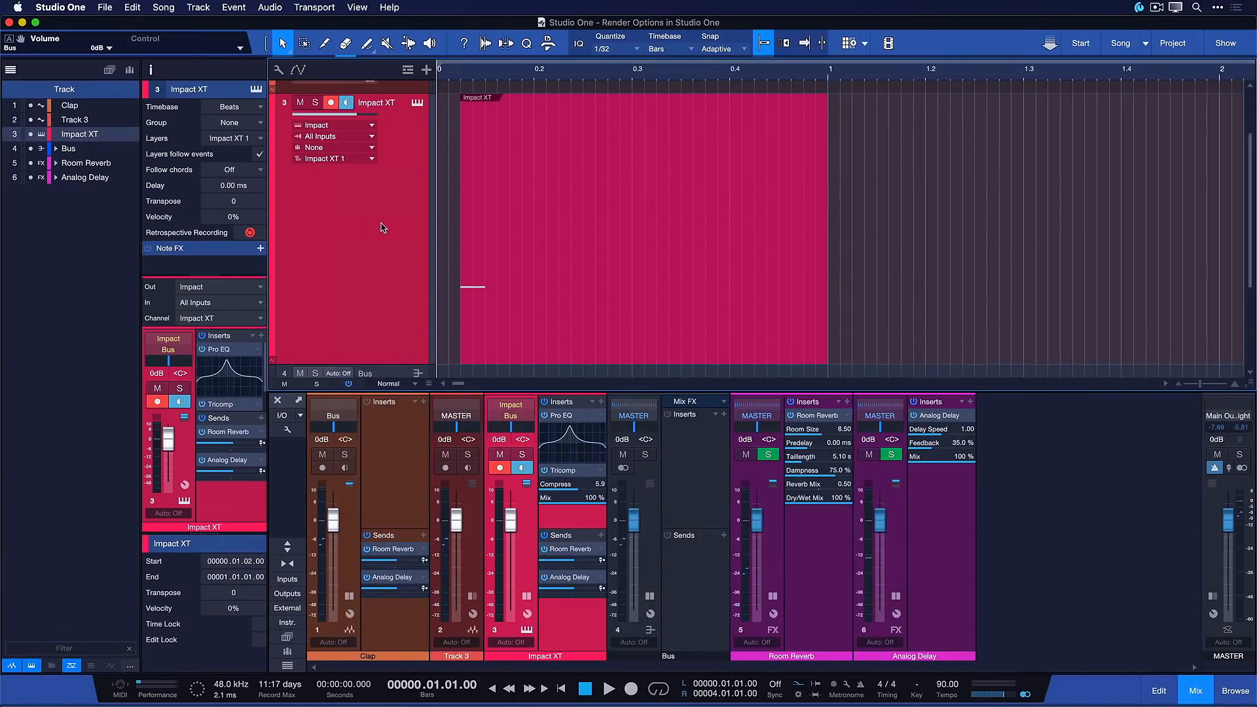
# - Open the transform-to-audio options for the Impact XT instrument track and switch off Render Inserts
pyautogui.rightClick(382, 224)
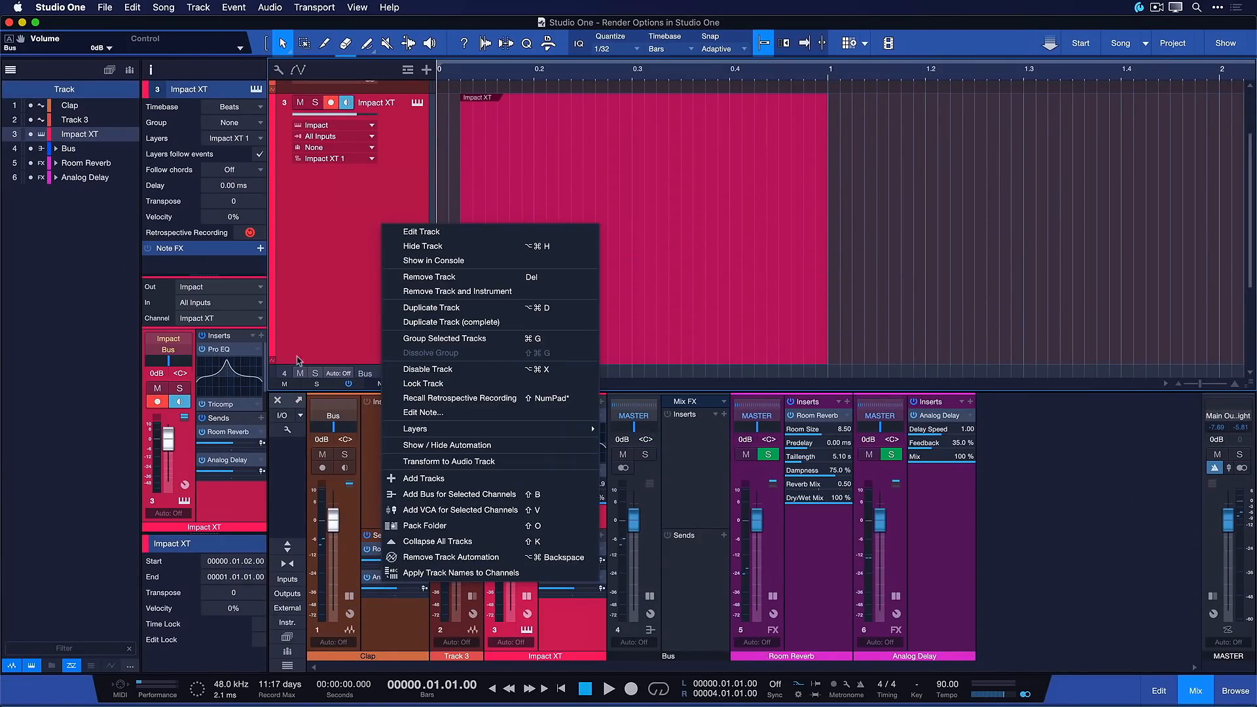
pyautogui.click(414, 463)
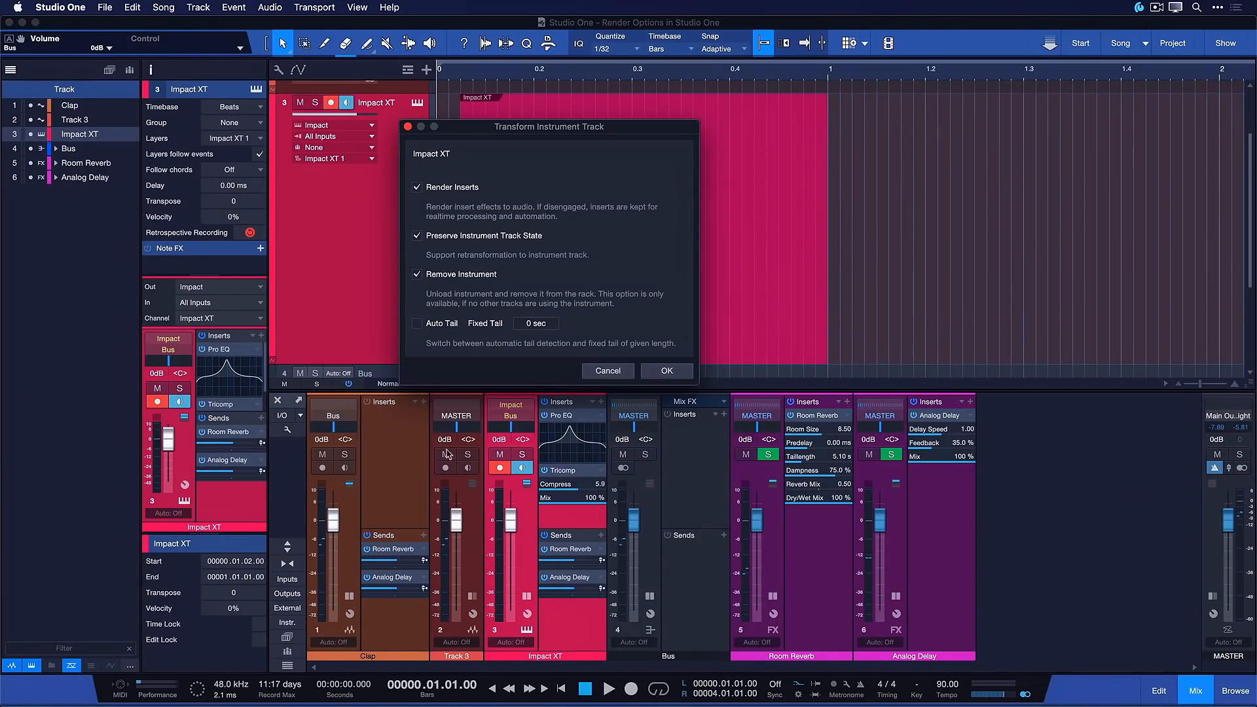
pyautogui.click(416, 188)
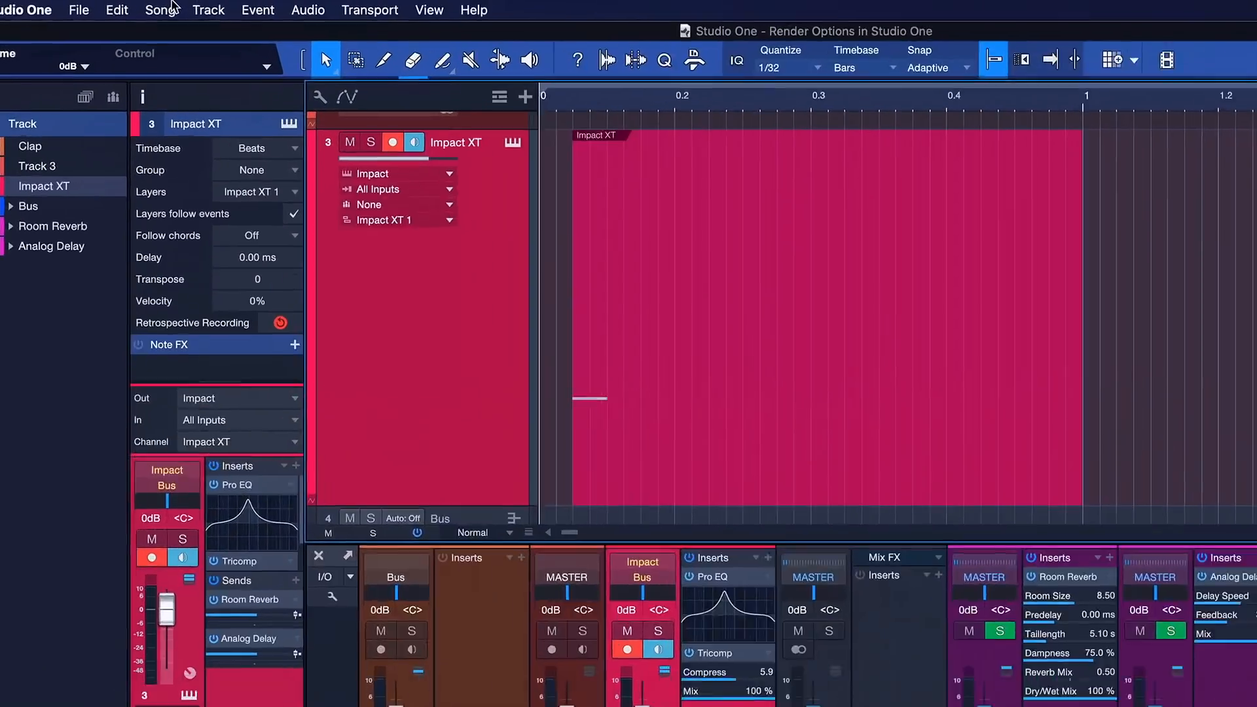
# - Open Export Stems for the song and set its sources to Tracks
pyautogui.click(168, 7)
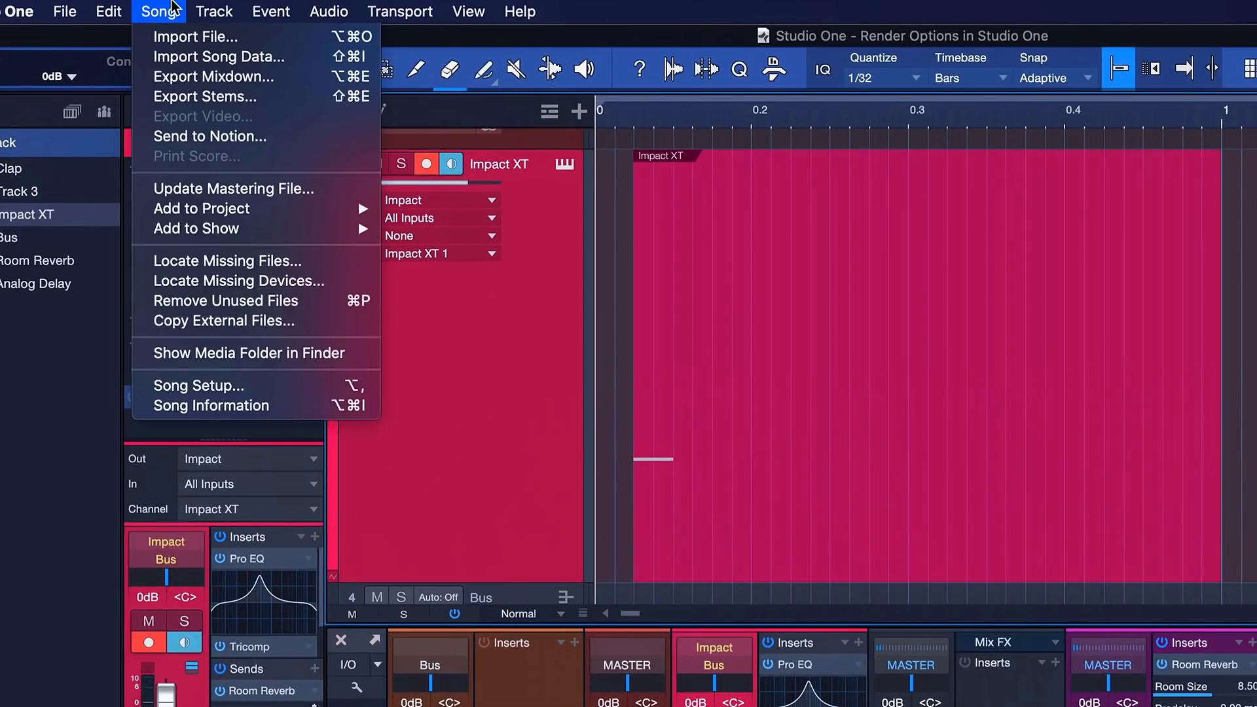
pyautogui.click(206, 96)
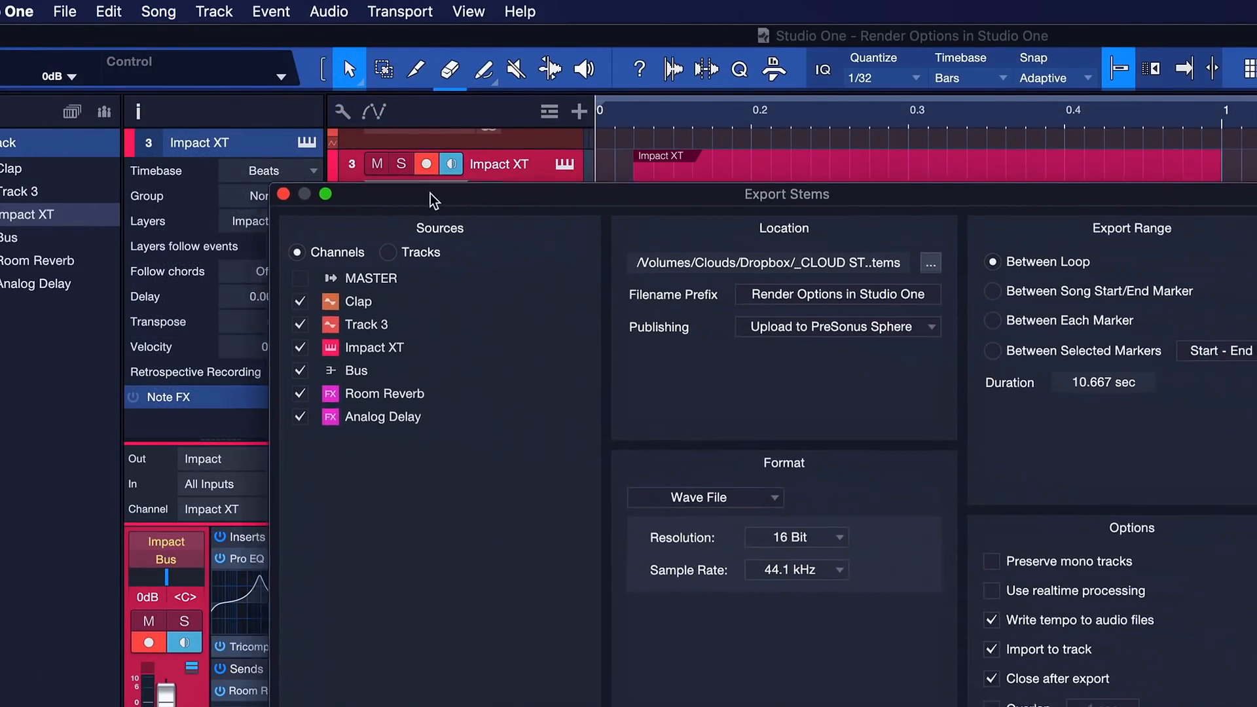
pyautogui.moveTo(432, 200); pyautogui.dragTo(368, 180)
pyautogui.click(327, 233)
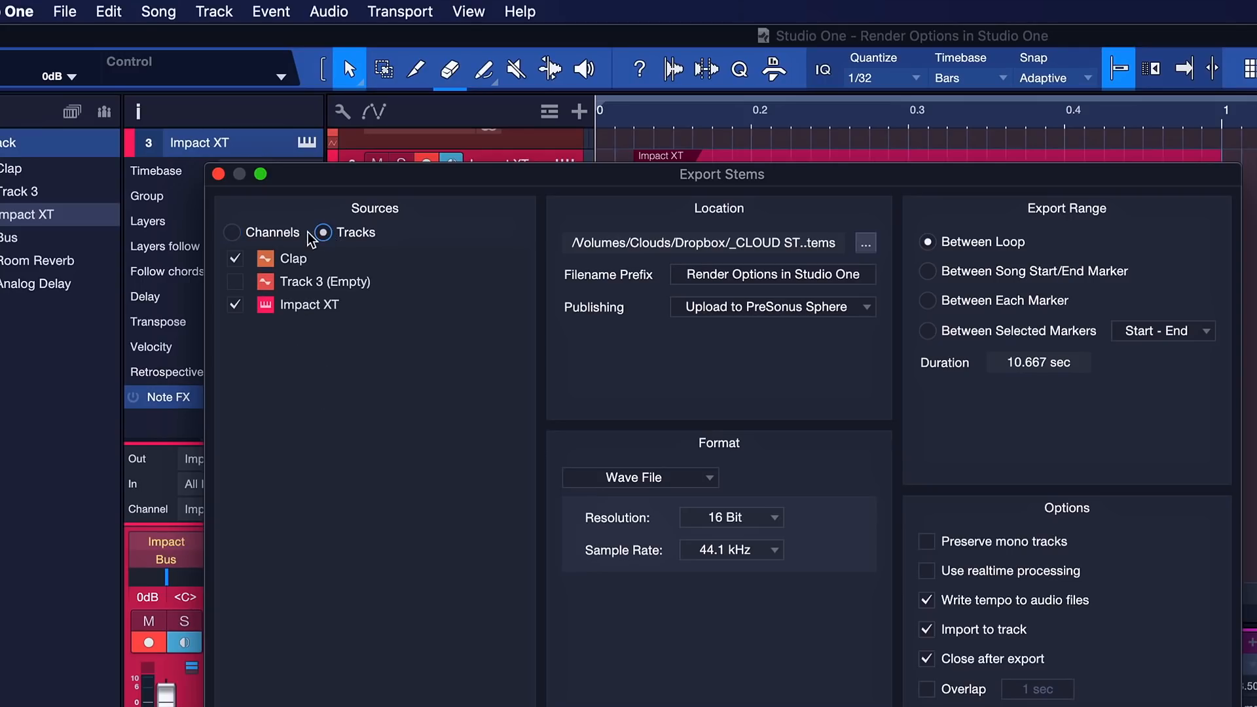
# - Switch the Export Stems sources to Channels
pyautogui.click(275, 234)
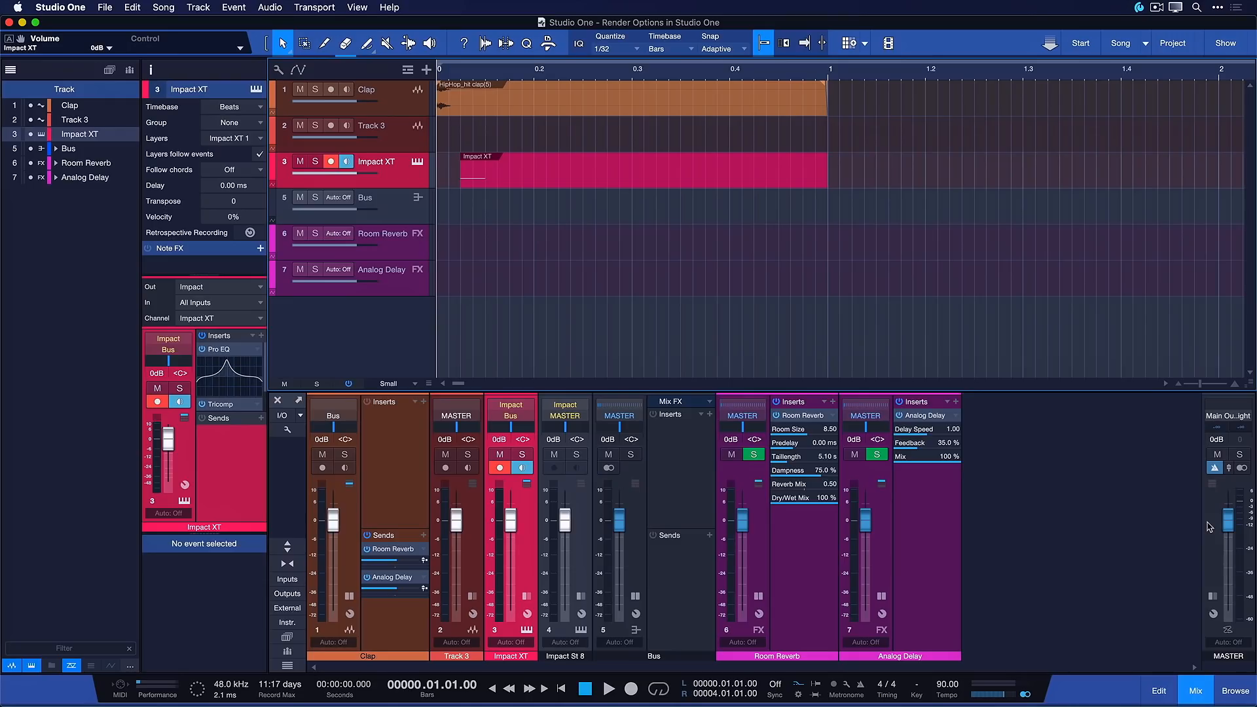
# - Open Export Mixdown for the song, look through its publishing options and close it without exporting
pyautogui.click(160, 7)
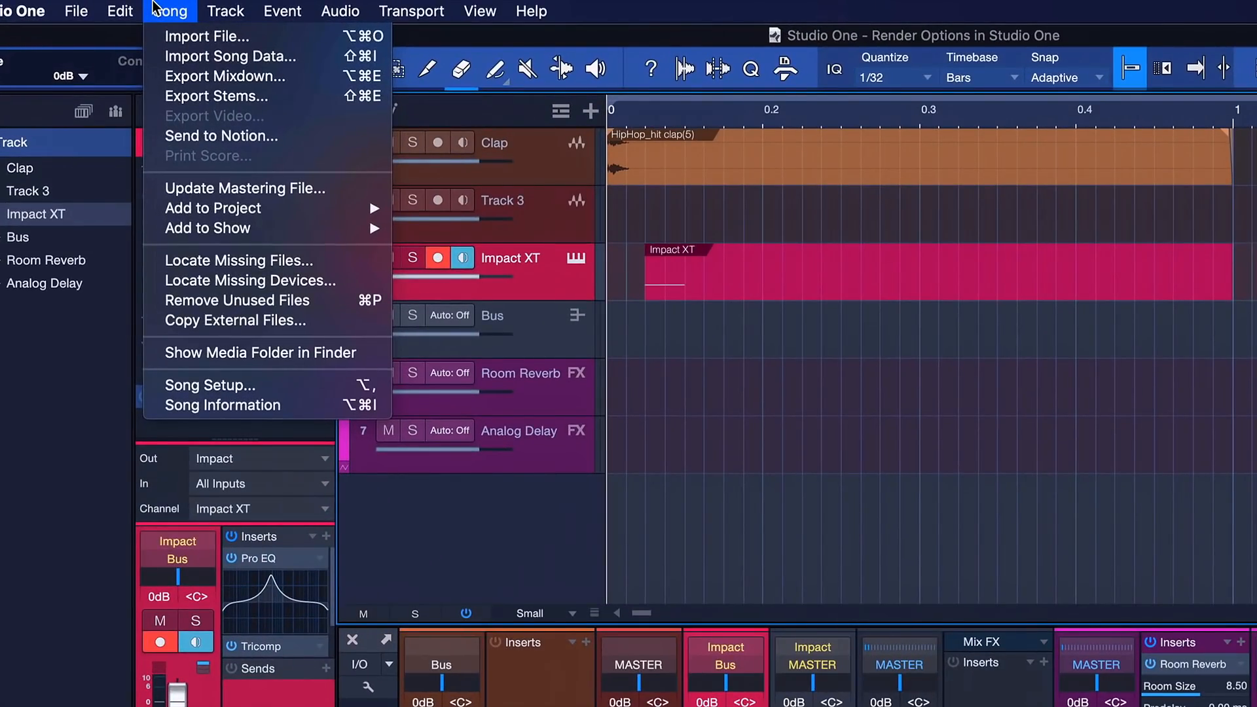
pyautogui.click(198, 68)
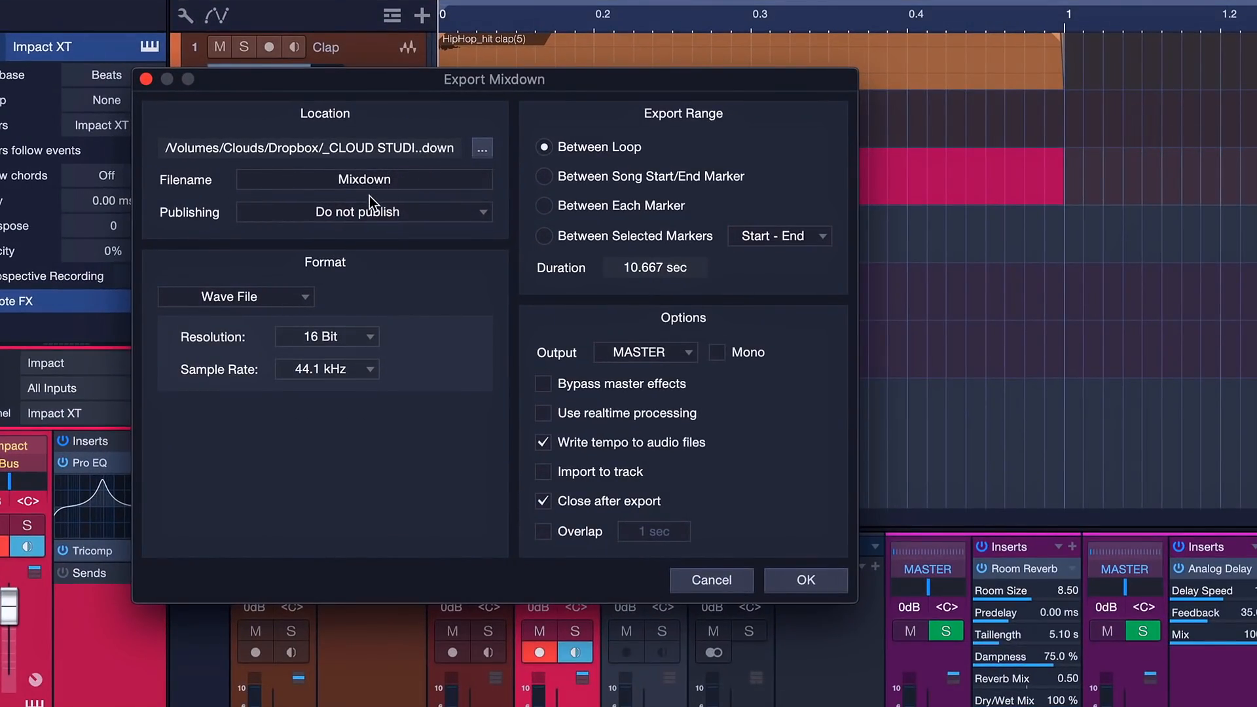
pyautogui.click(394, 197)
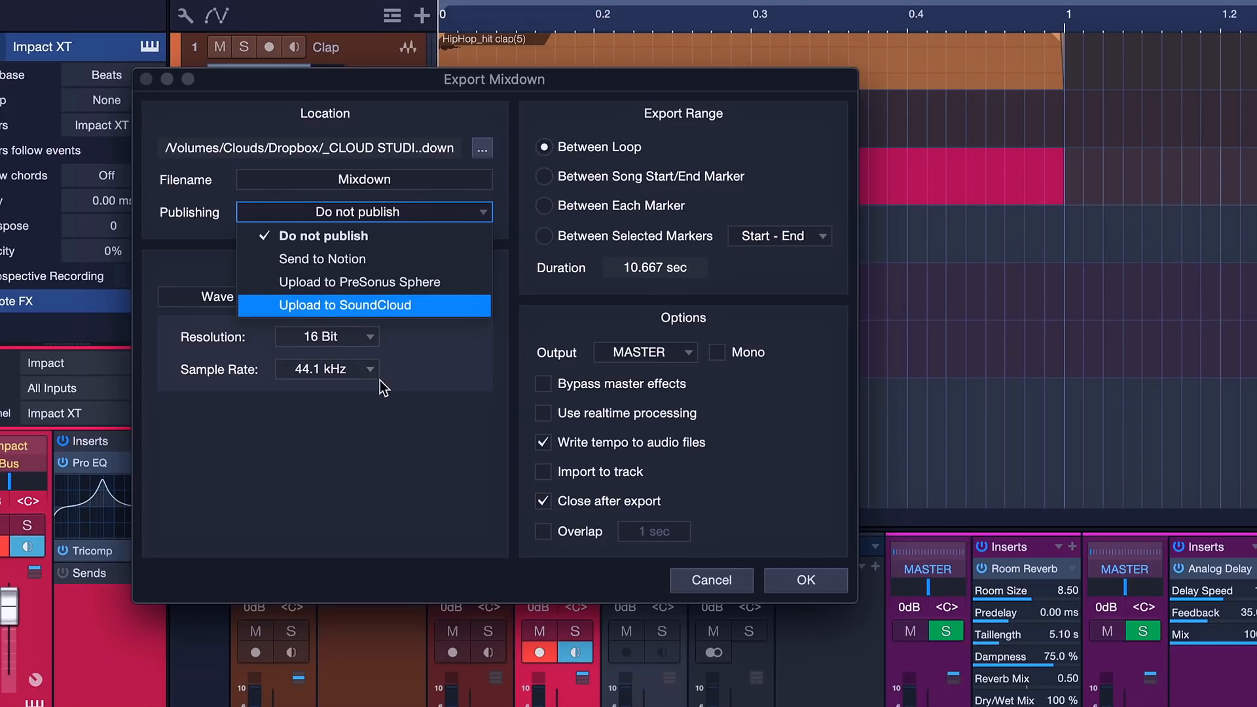
pyautogui.click(392, 407)
pyautogui.click(712, 580)
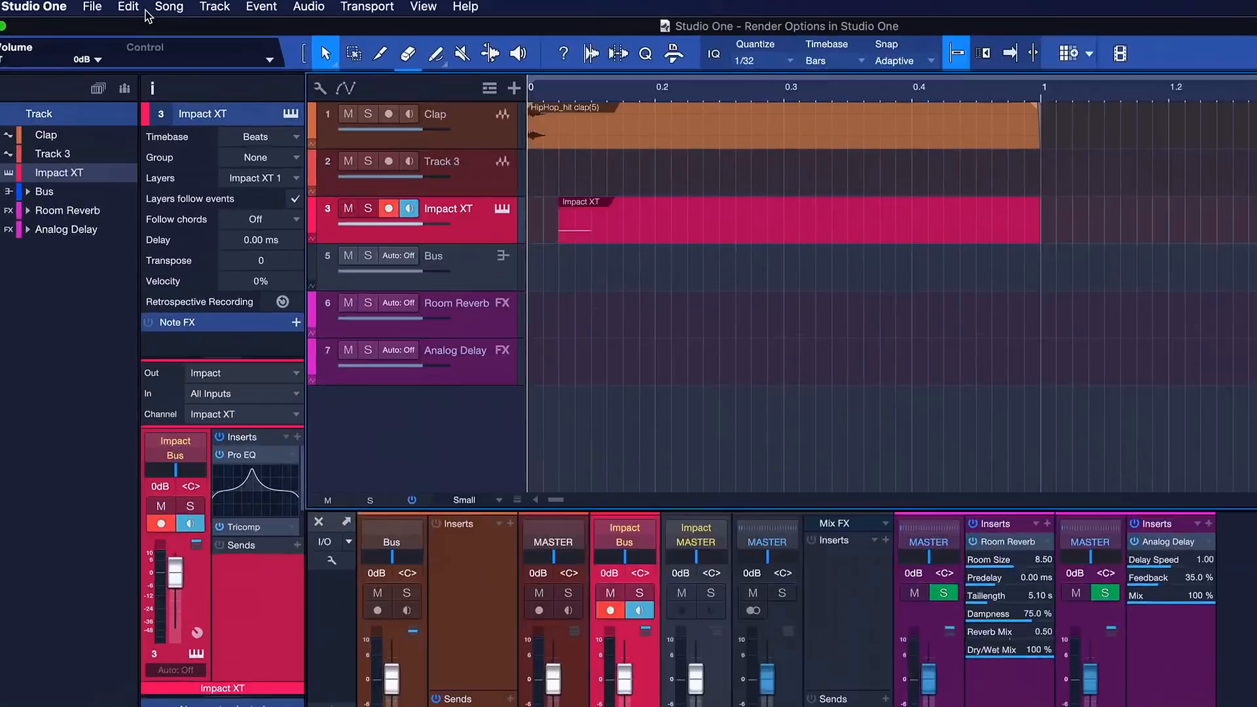
# - Reopen Export Stems for the song, show Tracks as the sources and close it without exporting
pyautogui.click(163, 8)
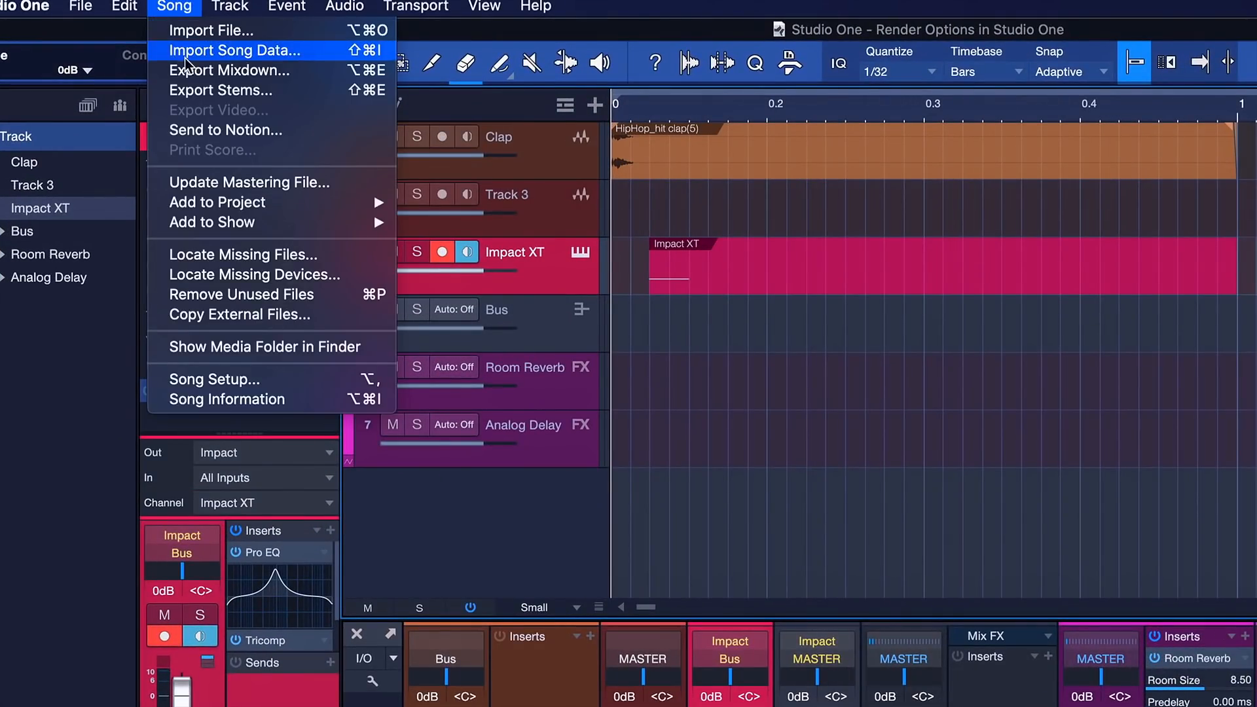
pyautogui.click(203, 92)
pyautogui.click(385, 226)
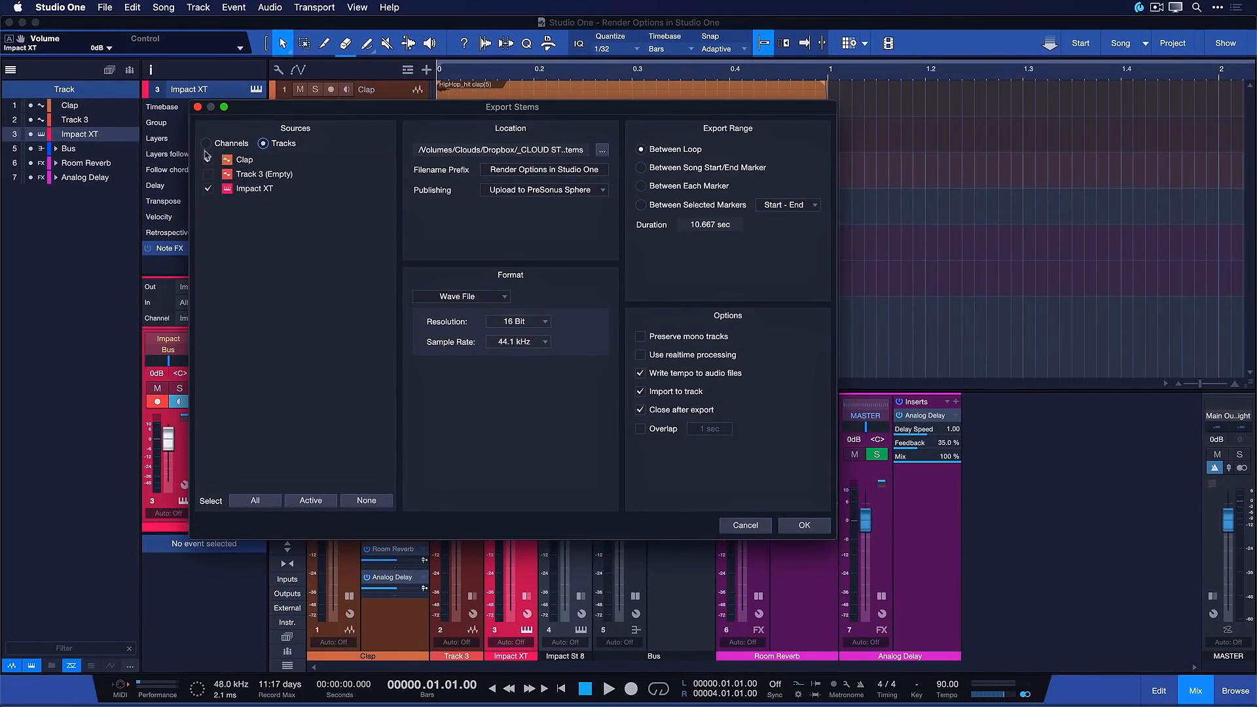
pyautogui.click(197, 107)
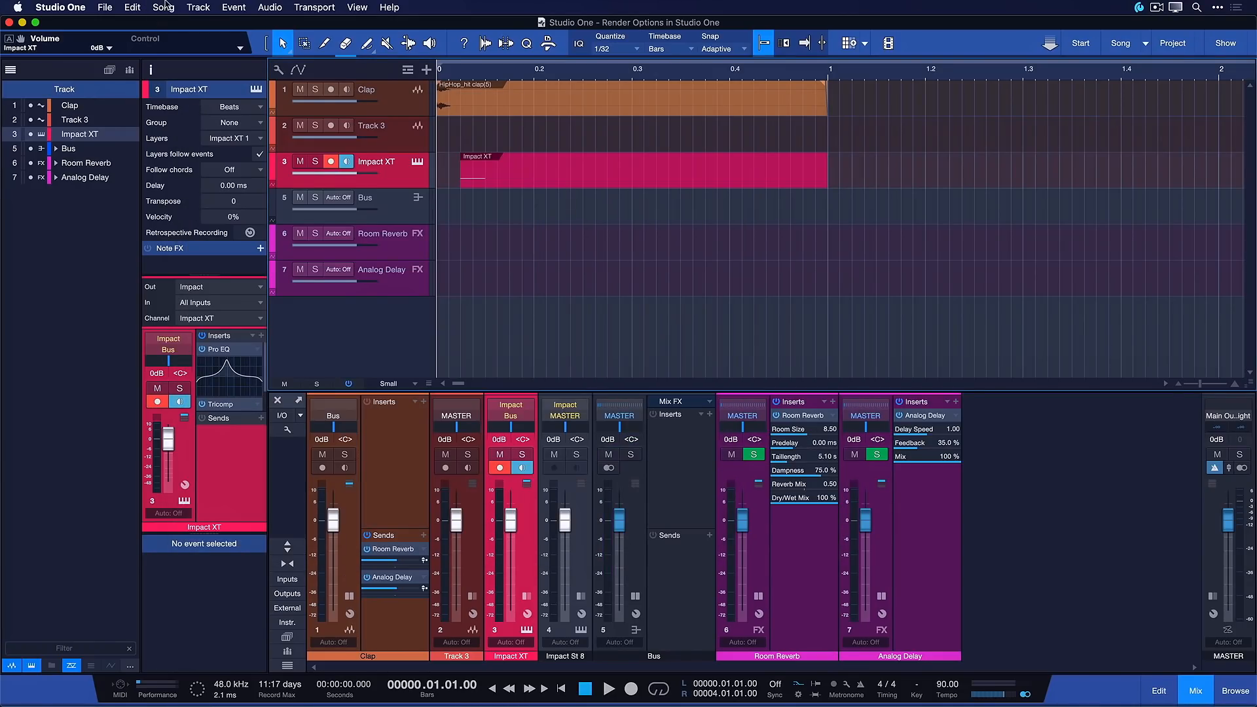
# - Open Export Video for the song and examine its file type, video codec and audio codec choices without changing them
pyautogui.click(163, 7)
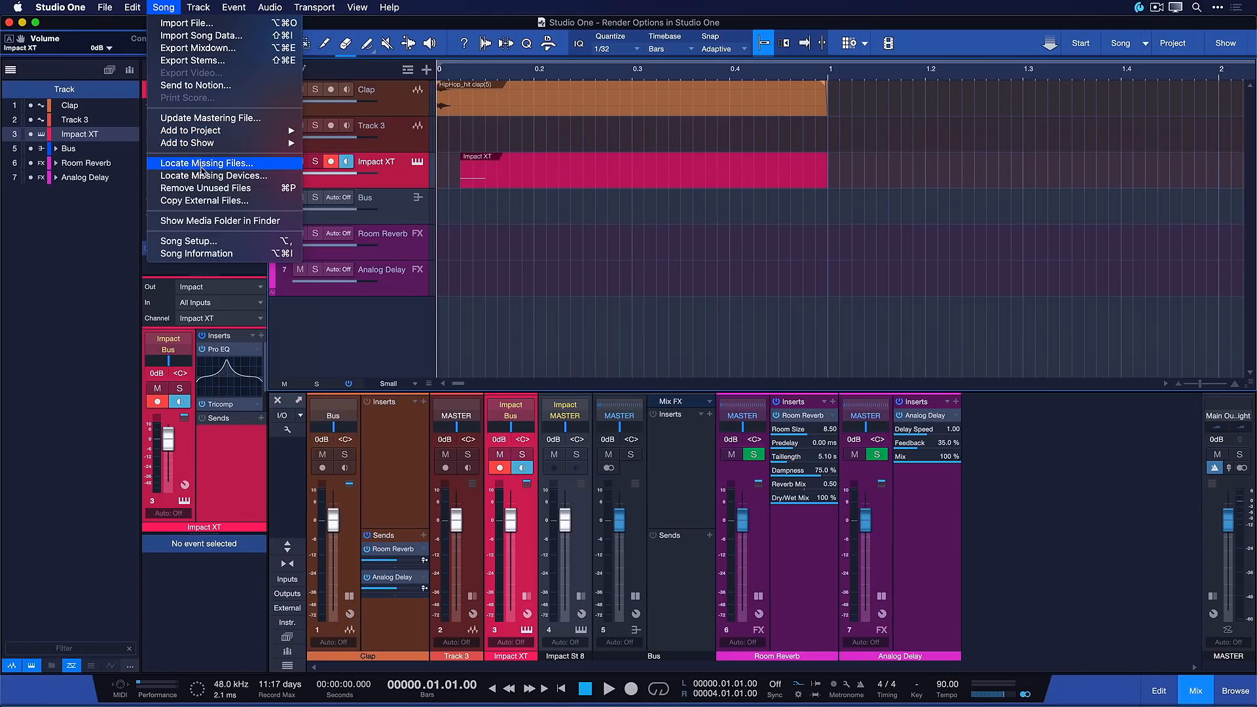
pyautogui.moveTo(264, 134)
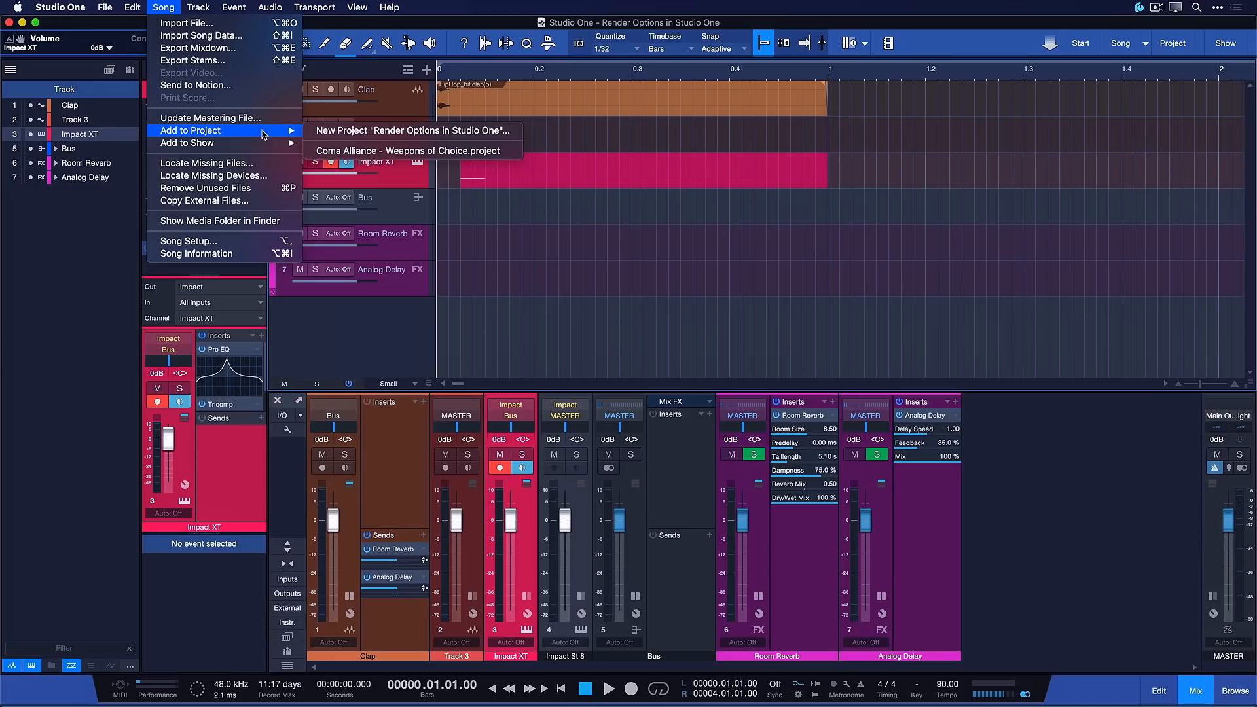
pyautogui.click(190, 73)
pyautogui.click(399, 263)
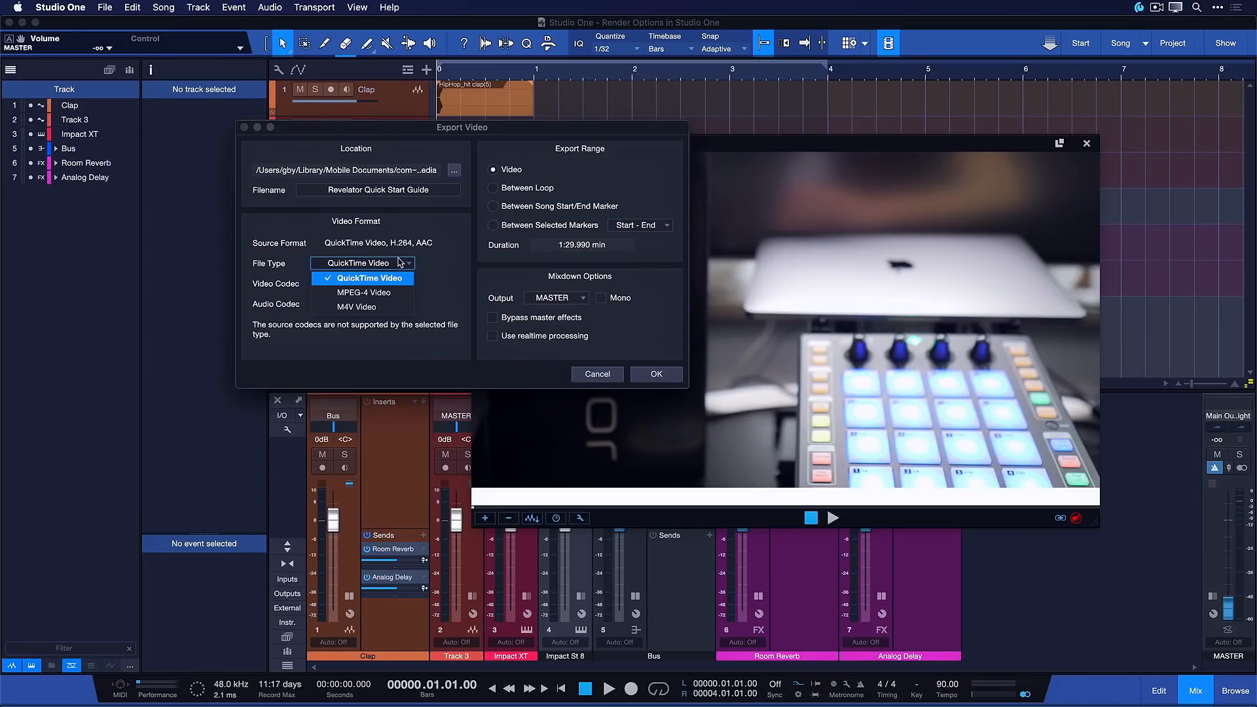
pyautogui.click(436, 307)
pyautogui.click(398, 284)
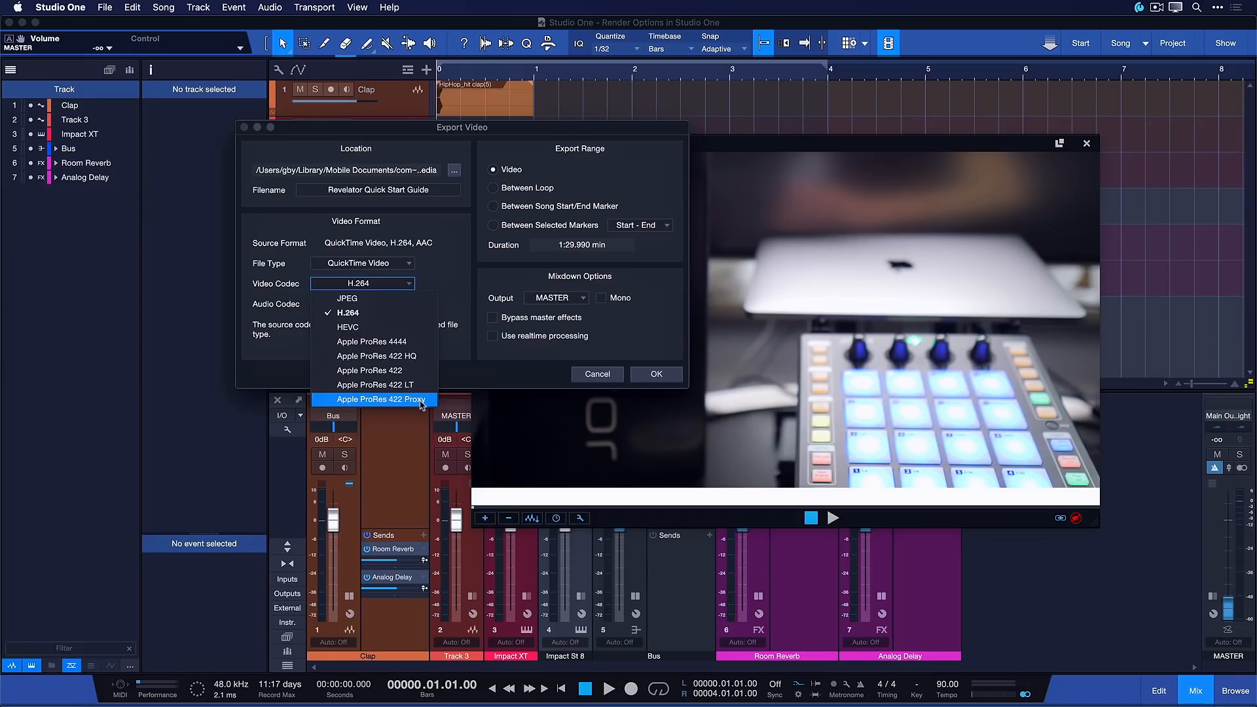
pyautogui.click(460, 380)
pyautogui.click(403, 304)
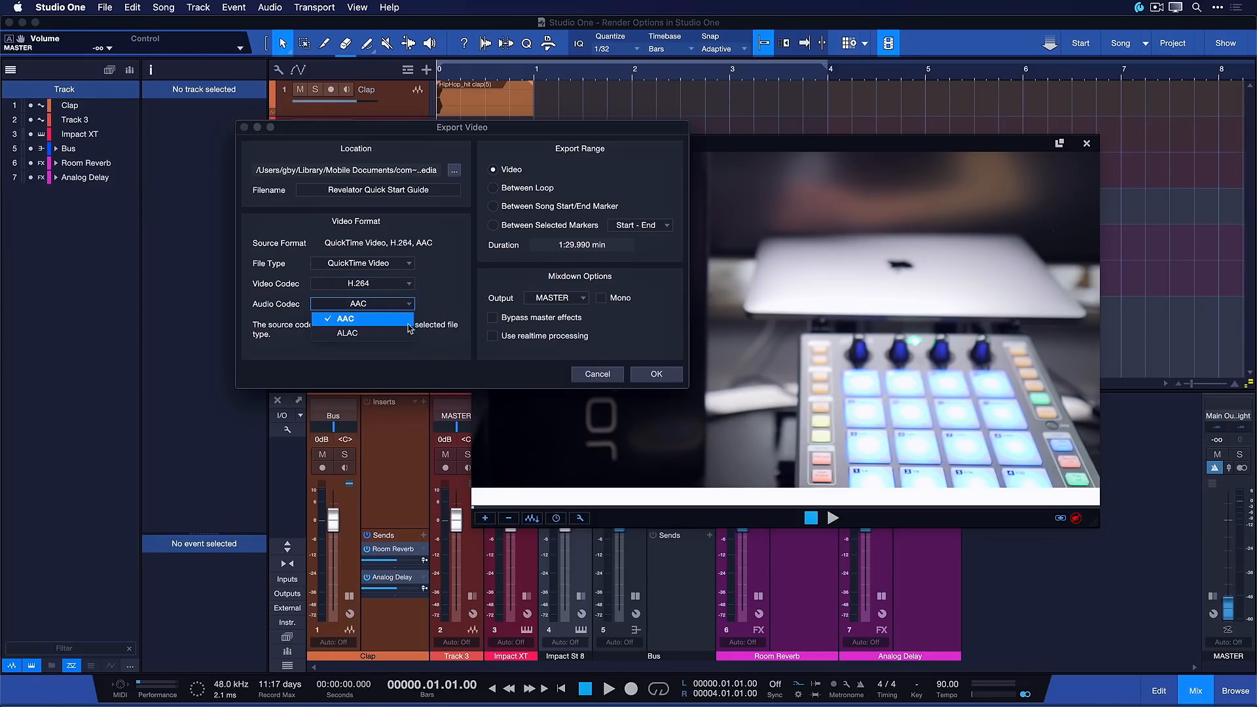
pyautogui.click(431, 358)
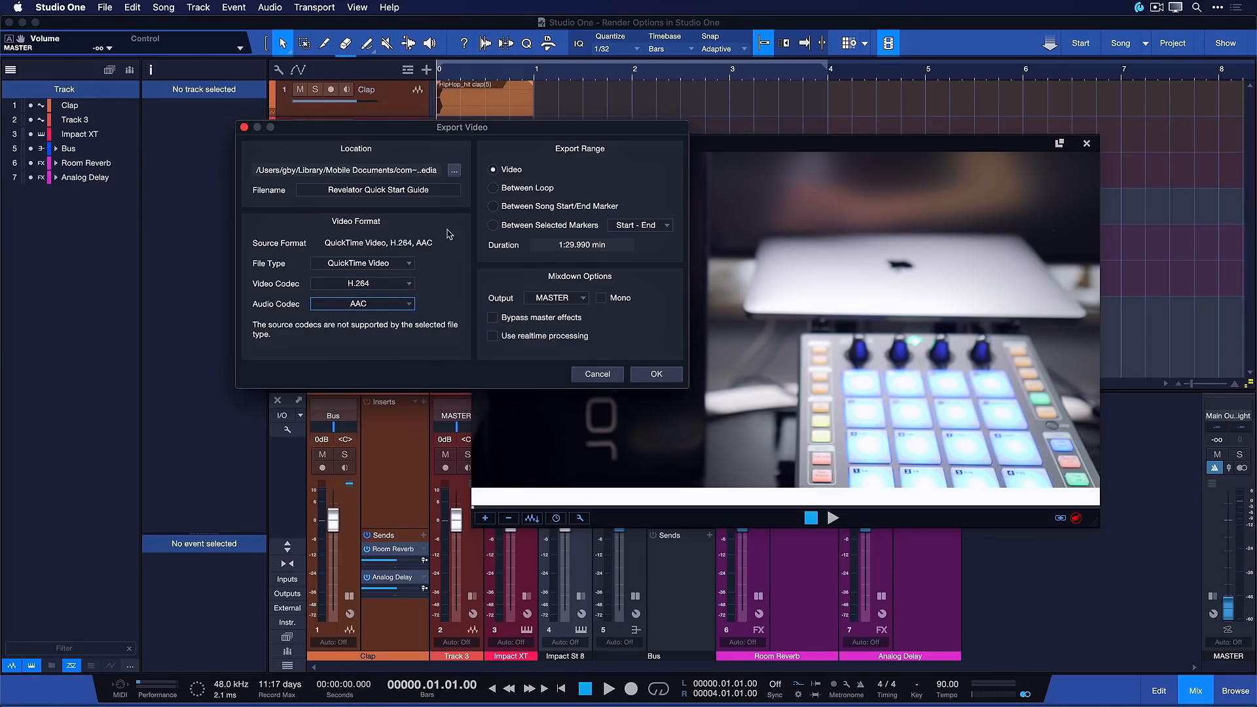